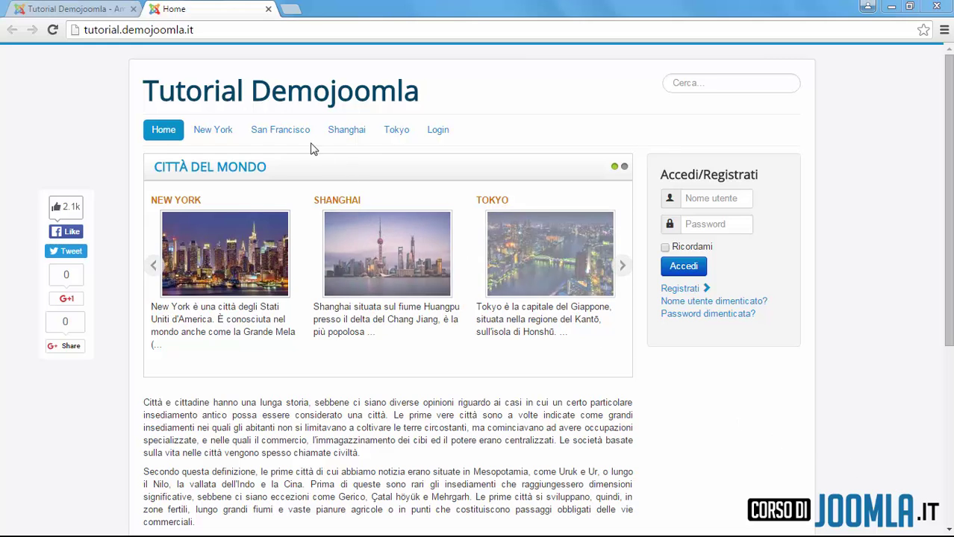
Step: Switch to the site's administration and open the list of installed languages
{"action": "left_click", "coordinate": [108, 10]}
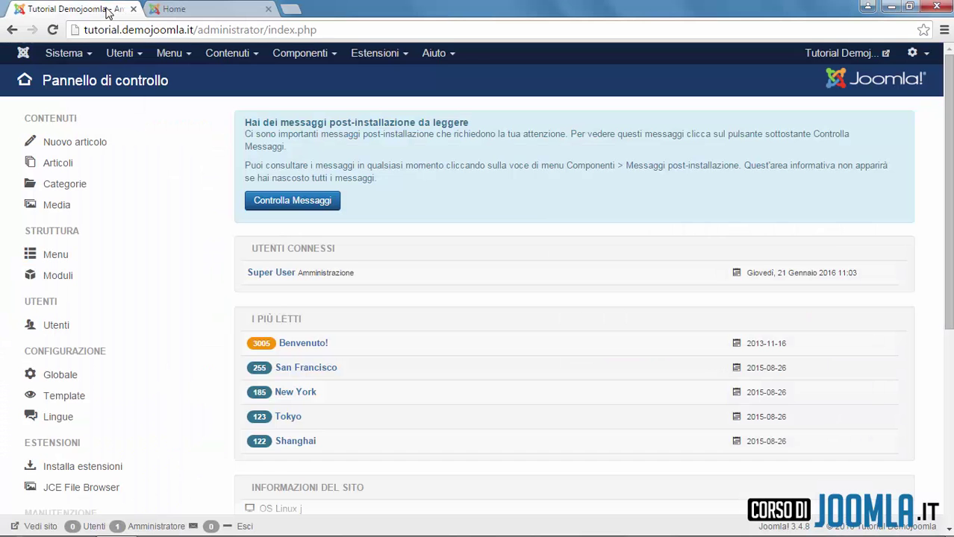
{"action": "left_click", "coordinate": [369, 55]}
{"action": "left_click", "coordinate": [361, 157]}
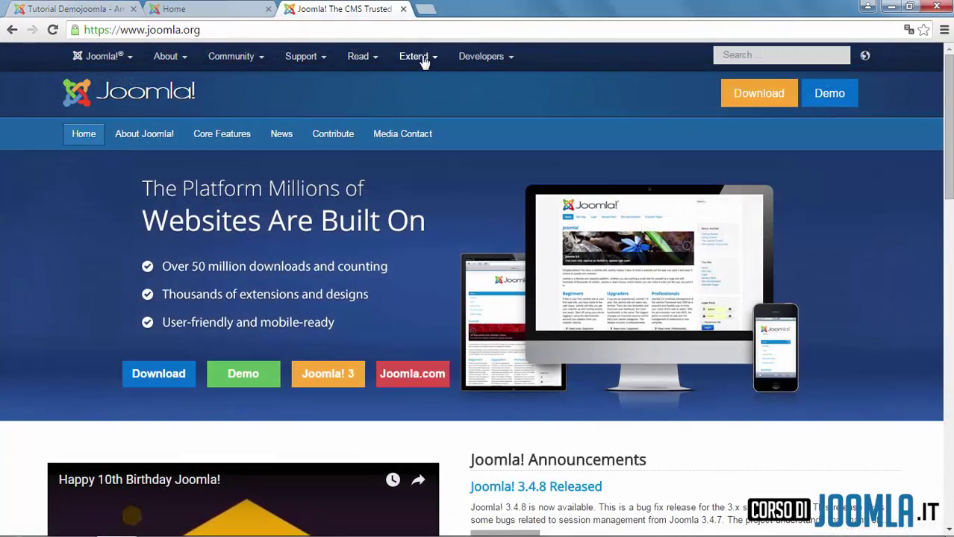
Step: On joomla.org, find the French entry among the Joomla! 3.x translation packs
{"action": "left_click", "coordinate": [430, 59]}
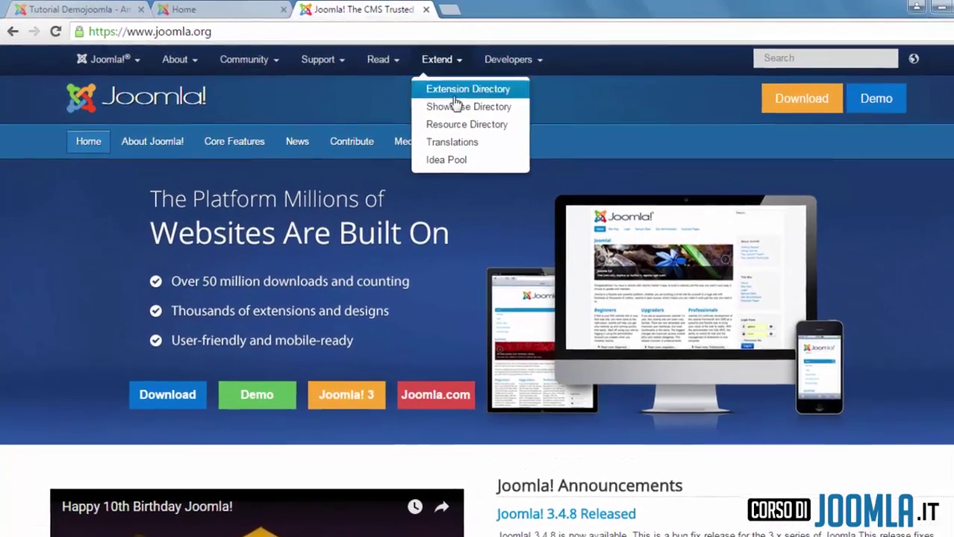
{"action": "left_click", "coordinate": [436, 137]}
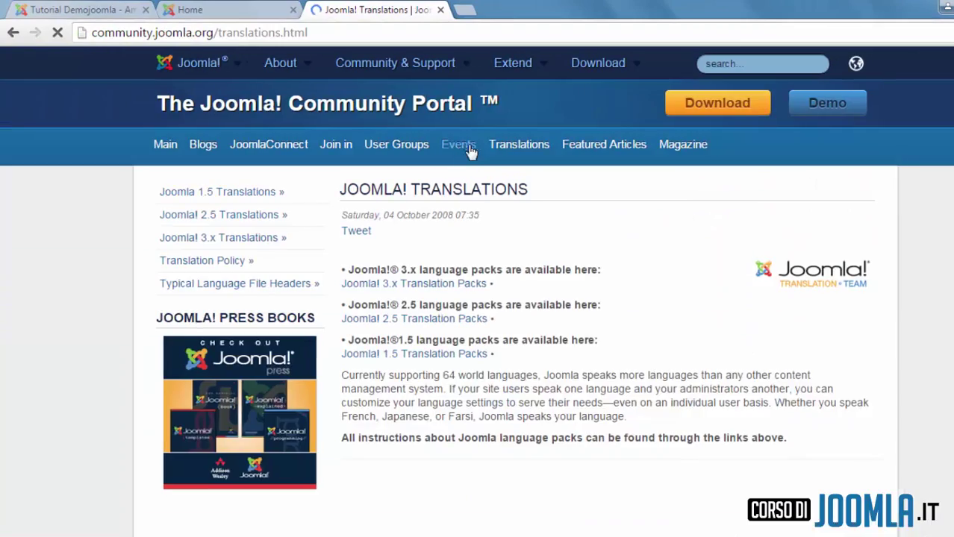
{"action": "left_click", "coordinate": [448, 283]}
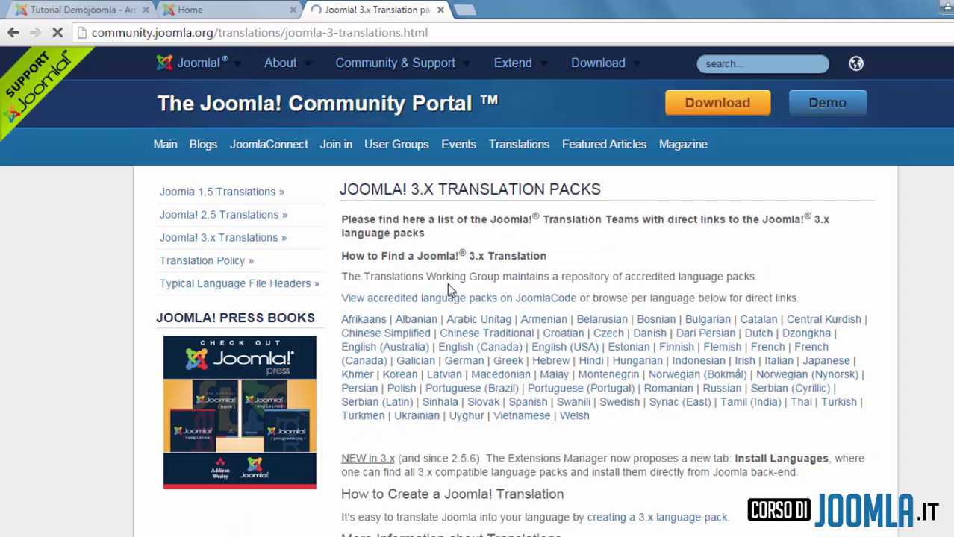
{"action": "left_click", "coordinate": [767, 346]}
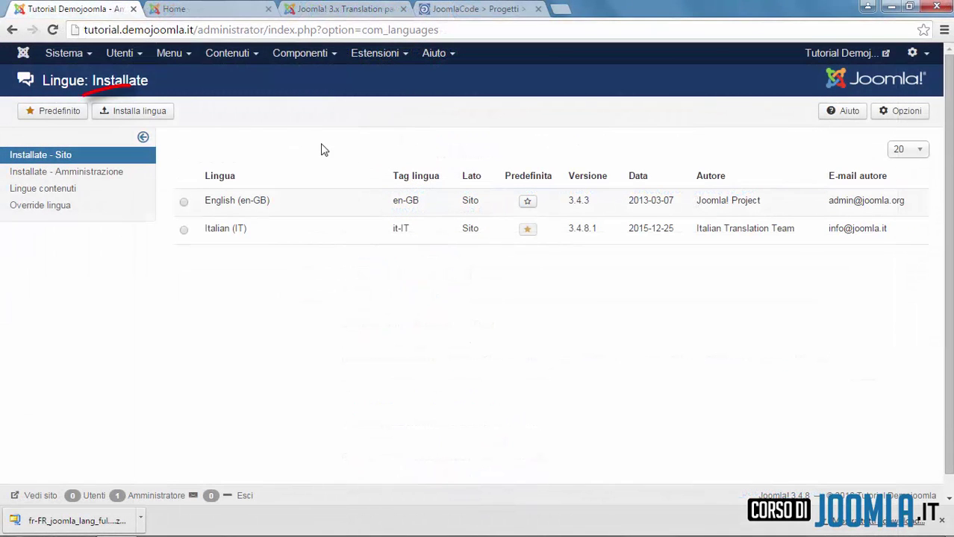
Step: In the administration, filter the installable languages by "fr" and install the French language pack
{"action": "left_click", "coordinate": [155, 119]}
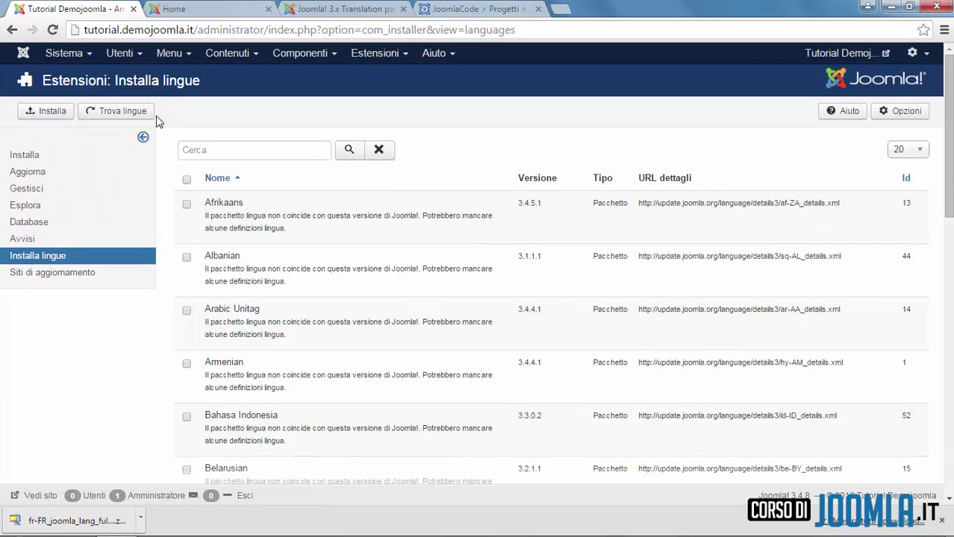
{"action": "left_click", "coordinate": [244, 149]}
{"action": "type", "text": "fr"}
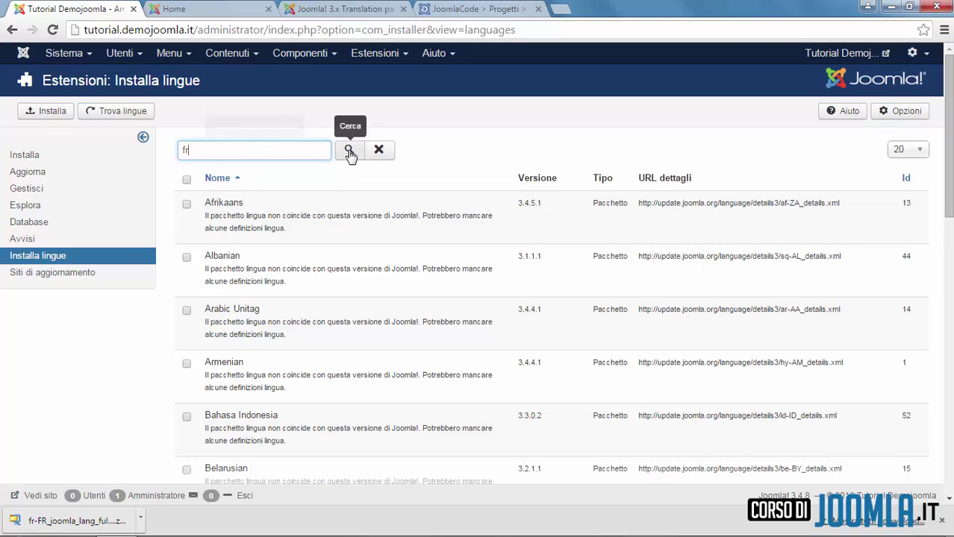
{"action": "left_click", "coordinate": [349, 150]}
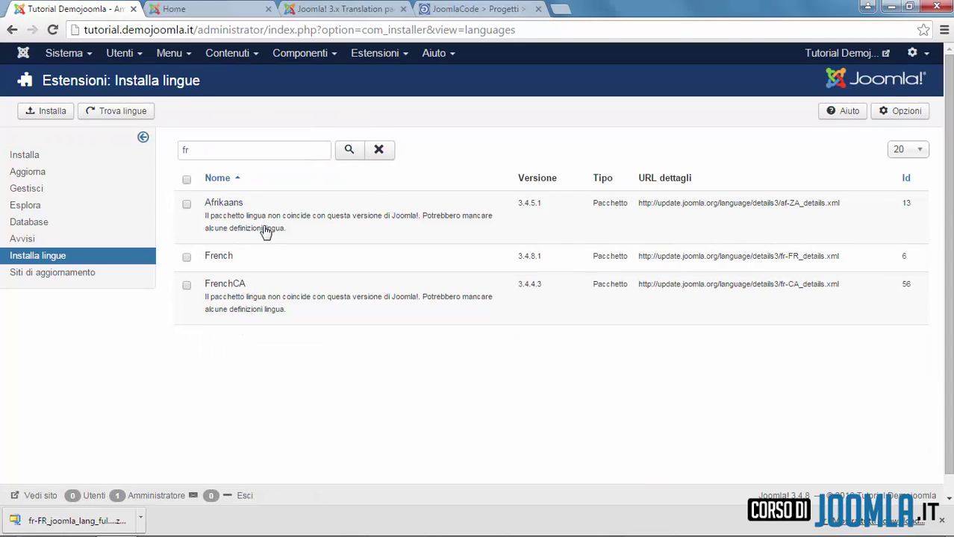
{"action": "left_click", "coordinate": [186, 256]}
{"action": "left_click", "coordinate": [52, 111]}
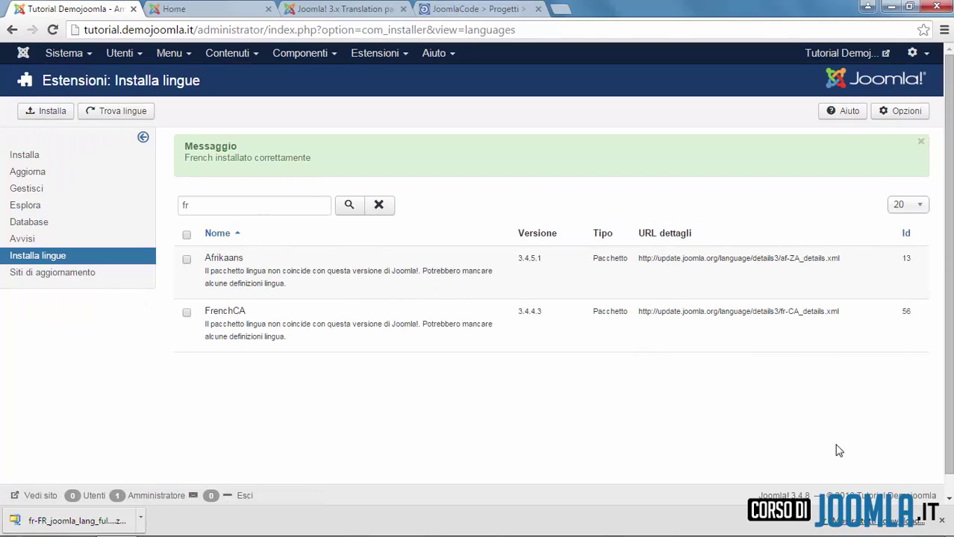
{"action": "left_click", "coordinate": [941, 521]}
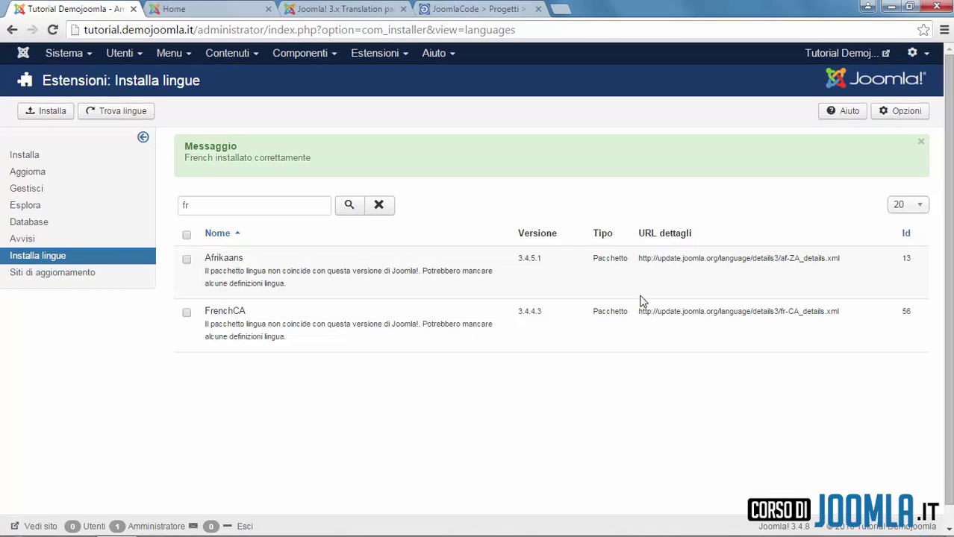
Step: Check the installed languages for both the site and the administration
{"action": "left_click", "coordinate": [379, 56]}
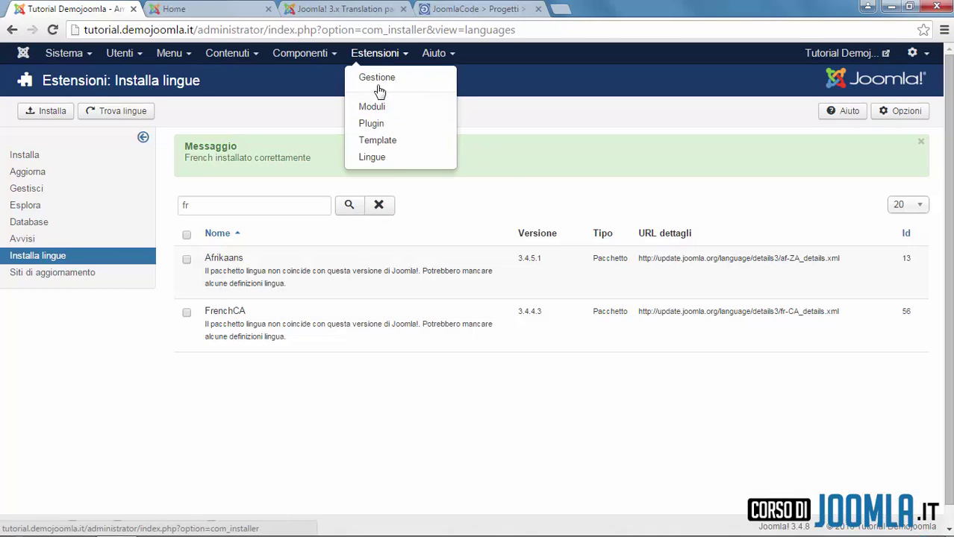
{"action": "left_click", "coordinate": [383, 156]}
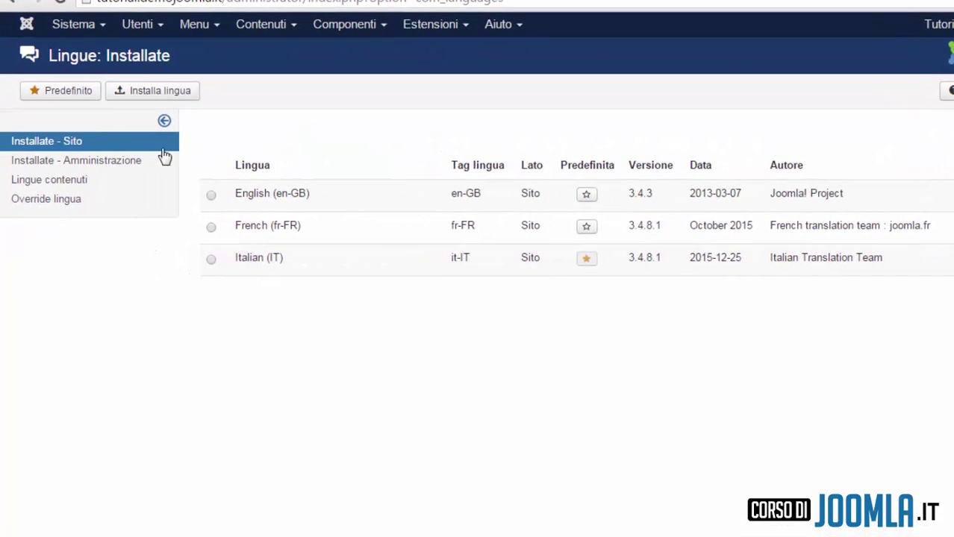
{"action": "left_click", "coordinate": [135, 162]}
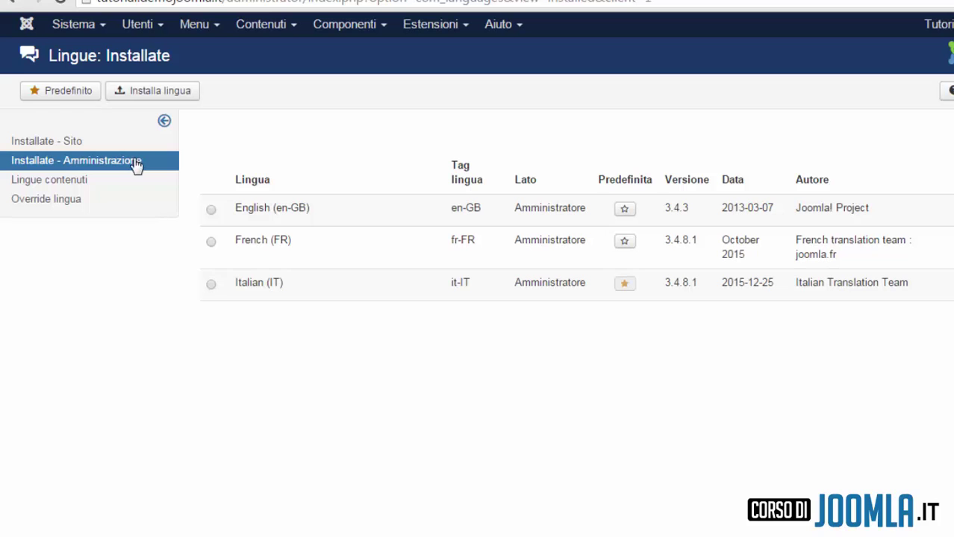
Step: Create a new content language with the title "Francese" and the native title "Français"
{"action": "left_click", "coordinate": [108, 183]}
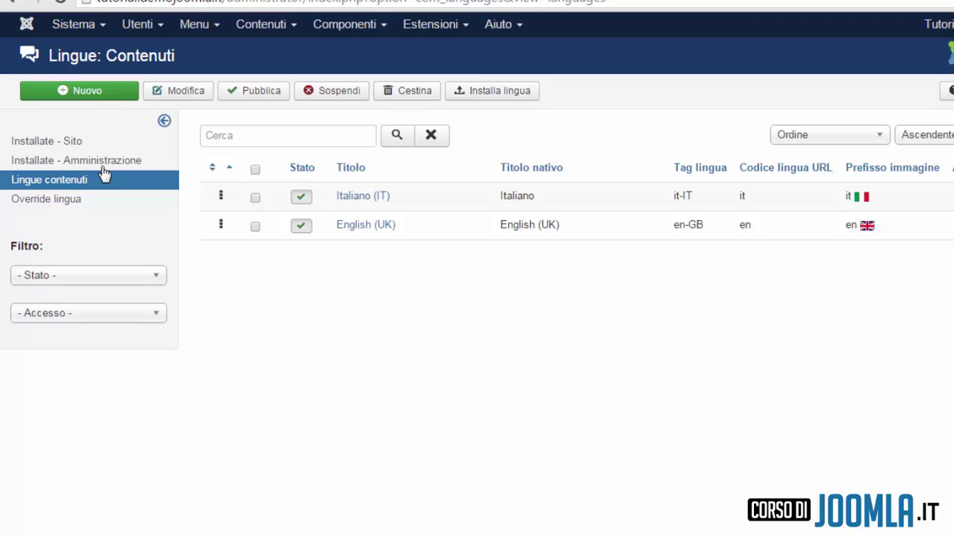
{"action": "left_click", "coordinate": [87, 93]}
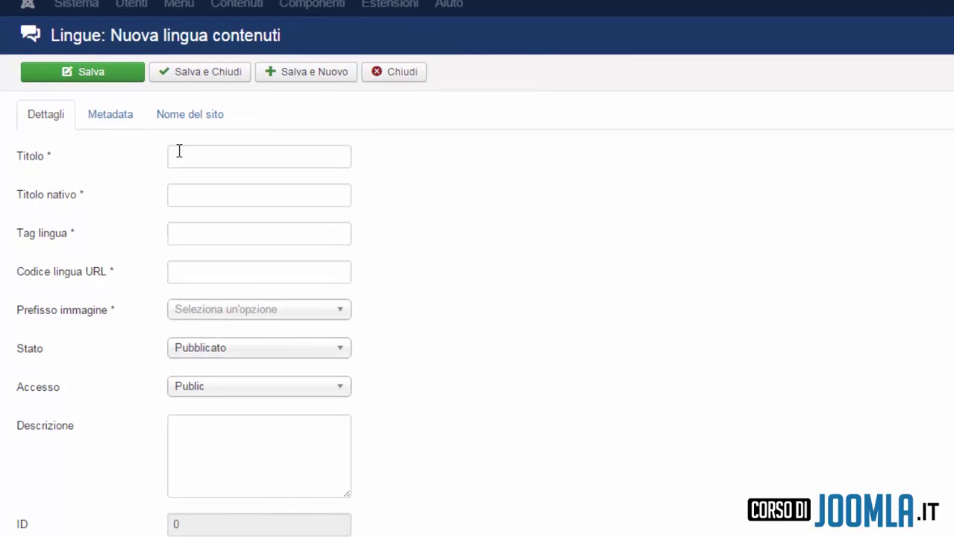
{"action": "left_click", "coordinate": [180, 153]}
{"action": "type", "text": "Francese"}
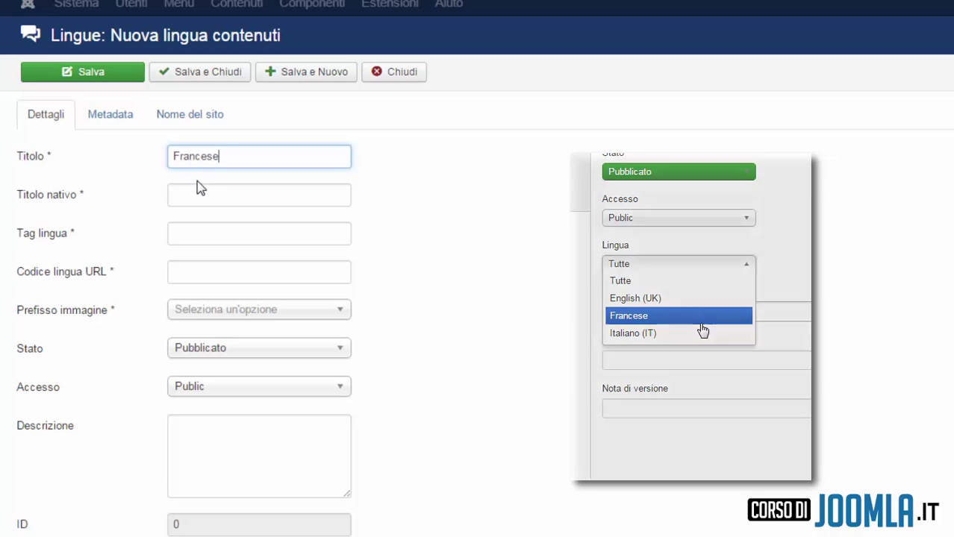
{"action": "left_click", "coordinate": [201, 186]}
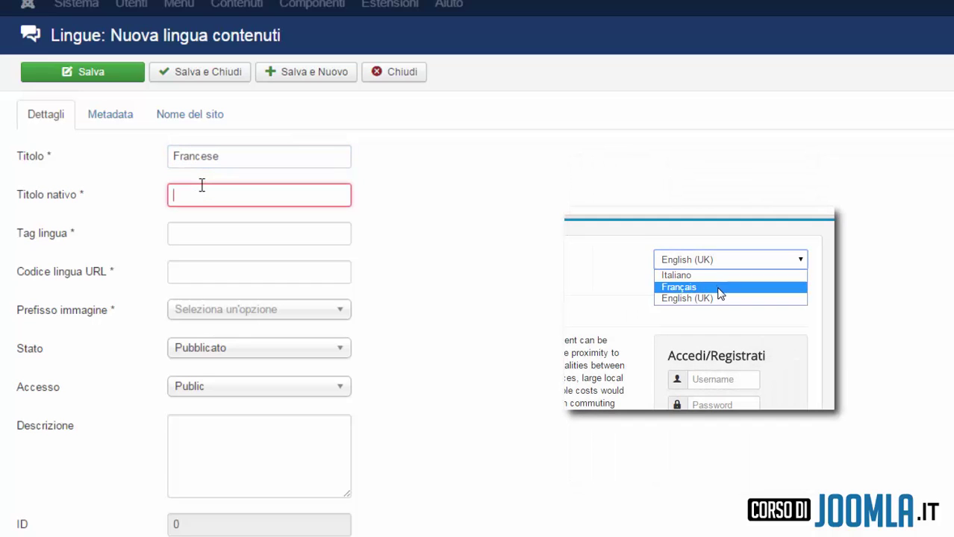
{"action": "type", "text": "Français"}
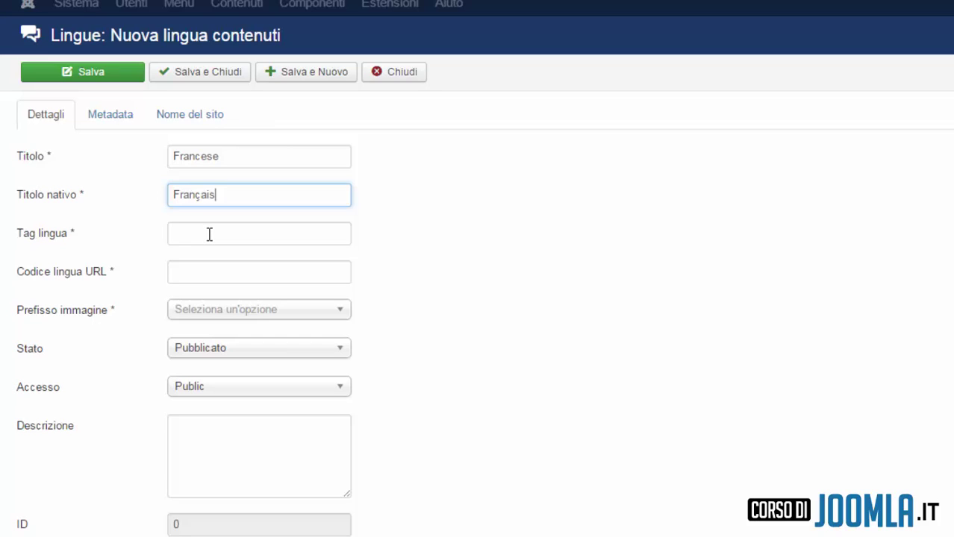
Step: Set the content language's tag to fr-FR and check it against the French entry on the translation packs page
{"action": "left_click", "coordinate": [209, 233]}
{"action": "type", "text": "f"}
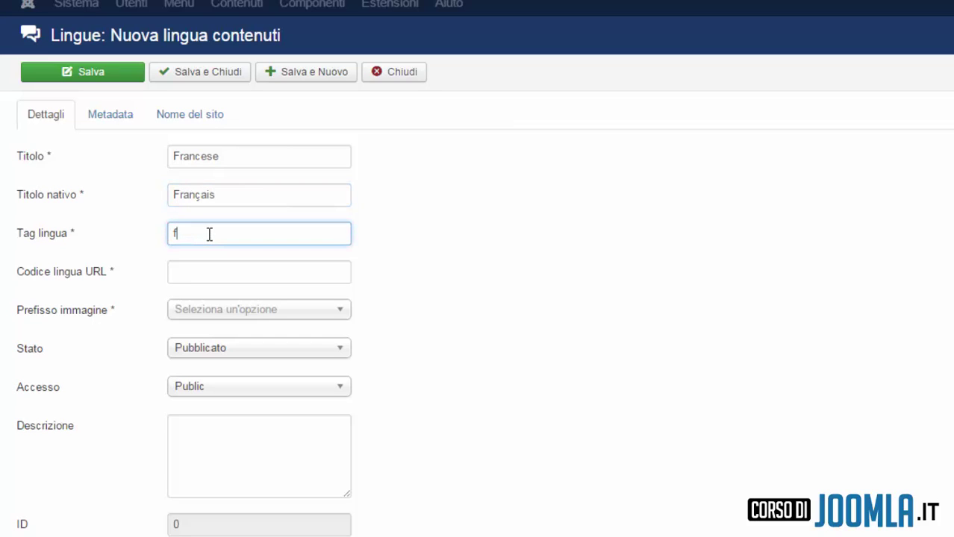
{"action": "type", "text": "r-FR"}
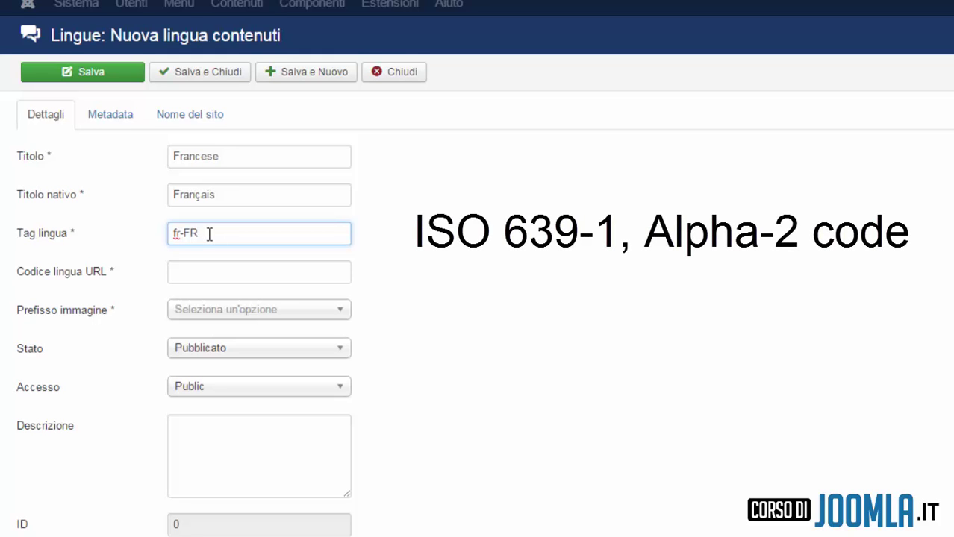
{"action": "left_click", "coordinate": [418, 12]}
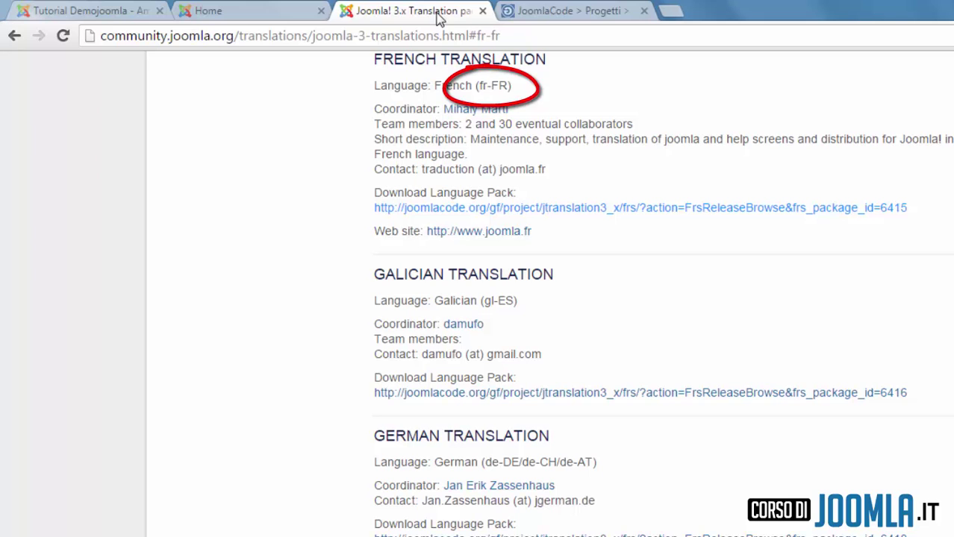
{"action": "left_click", "coordinate": [108, 6]}
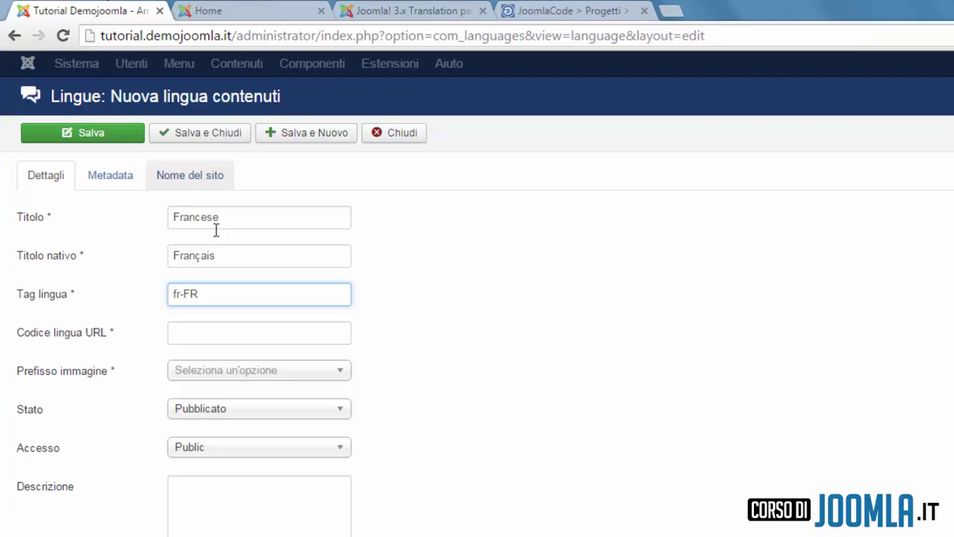
Step: Set the URL language code to fr and the image prefix to fr_fr, and save and close the content language
{"action": "left_click", "coordinate": [245, 336]}
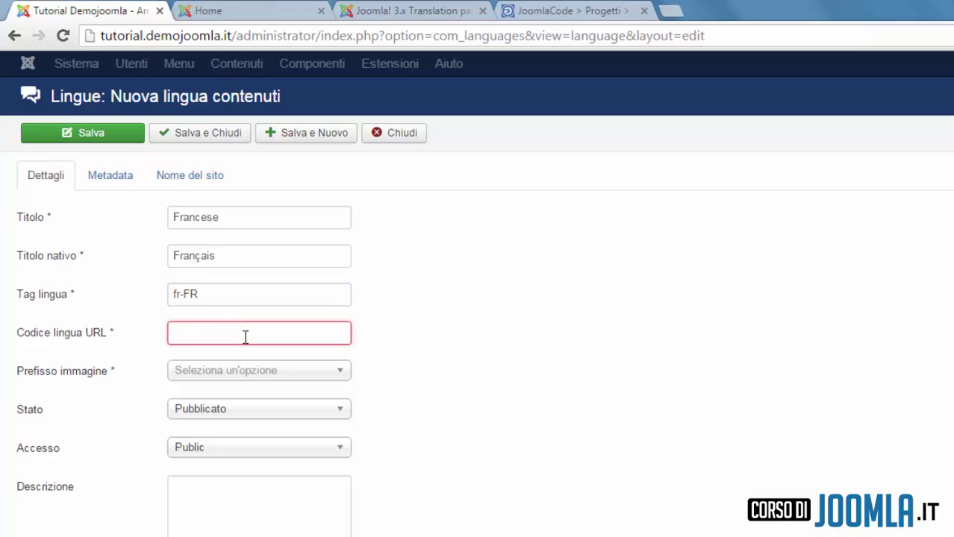
{"action": "type", "text": "fr"}
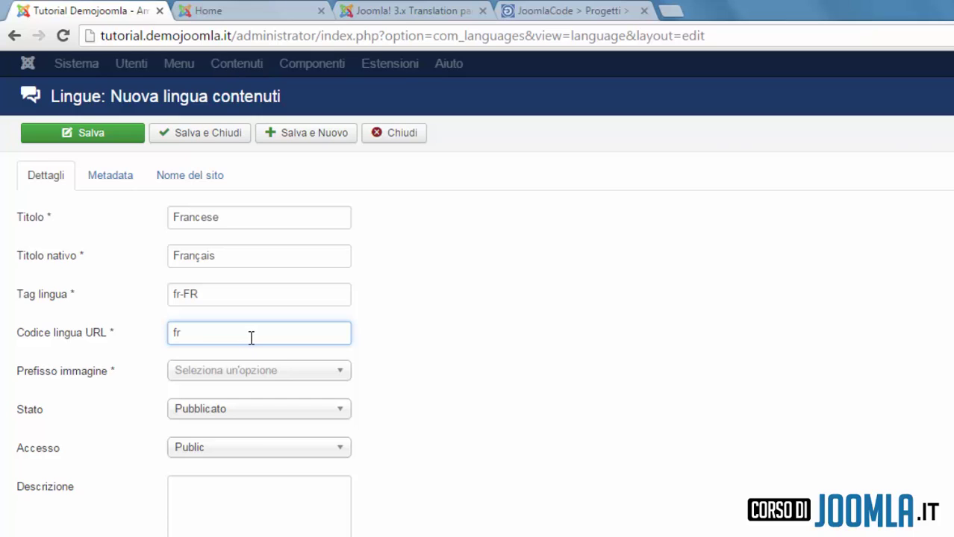
{"action": "left_click", "coordinate": [336, 373]}
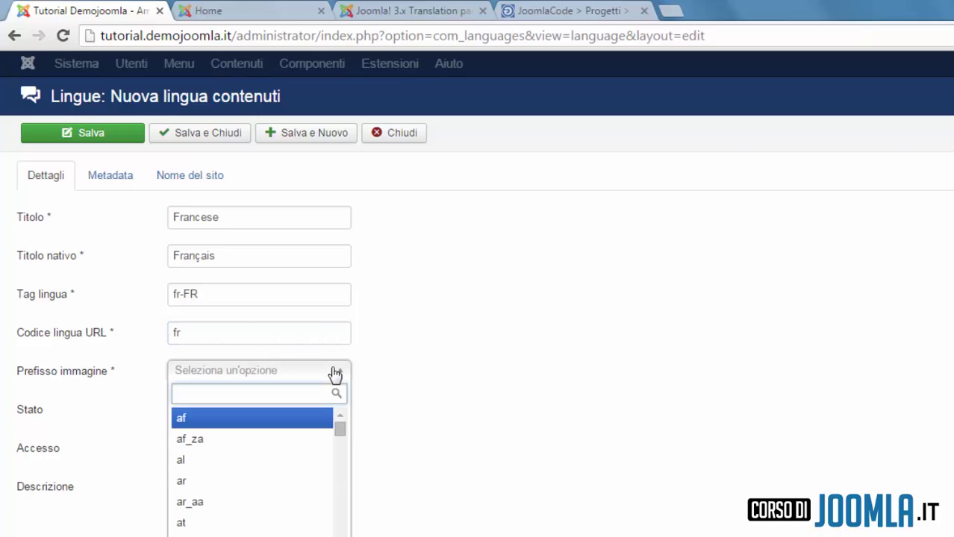
{"action": "type", "text": "fr"}
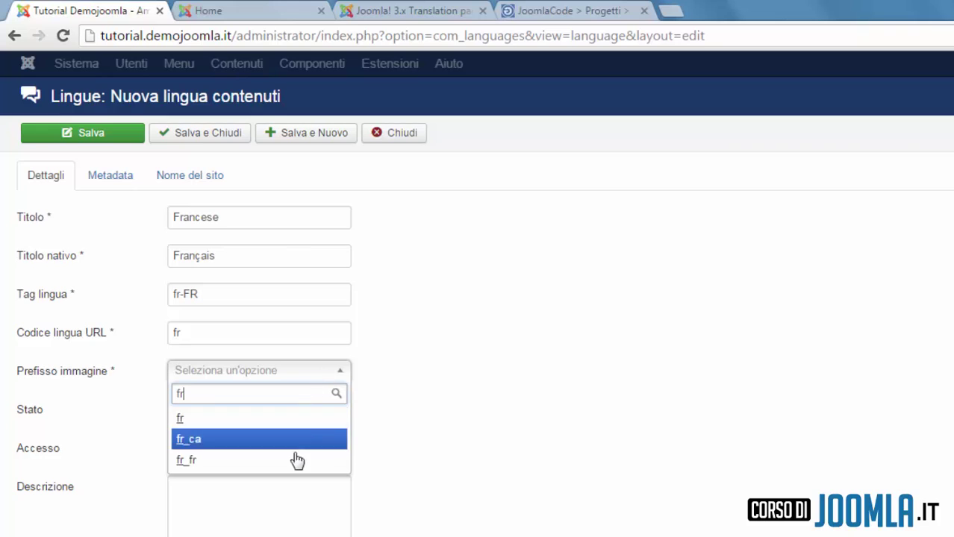
{"action": "left_click", "coordinate": [297, 463]}
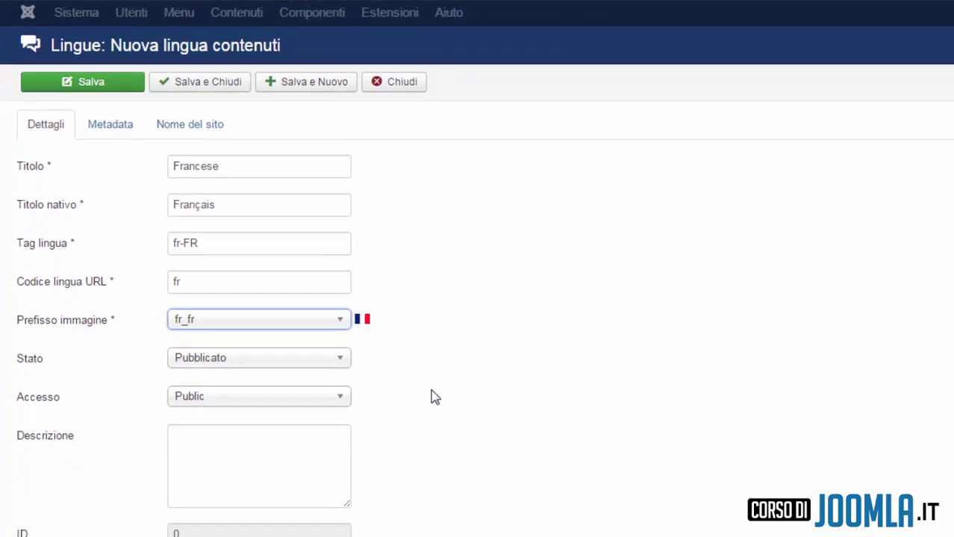
{"action": "left_click", "coordinate": [204, 84]}
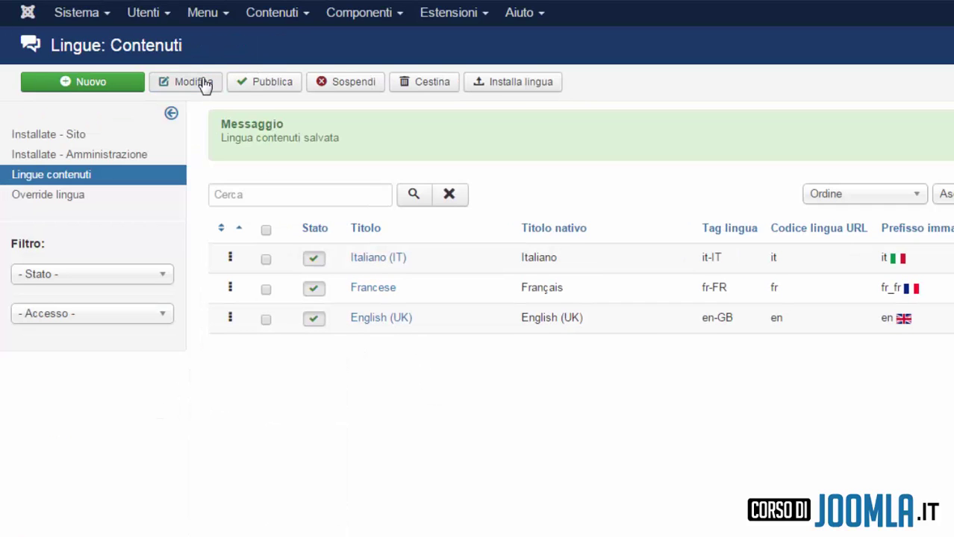
Step: Search the plugins for "language" and enable the System - Language Filter plugin
{"action": "left_click", "coordinate": [439, 17]}
{"action": "left_click", "coordinate": [462, 97]}
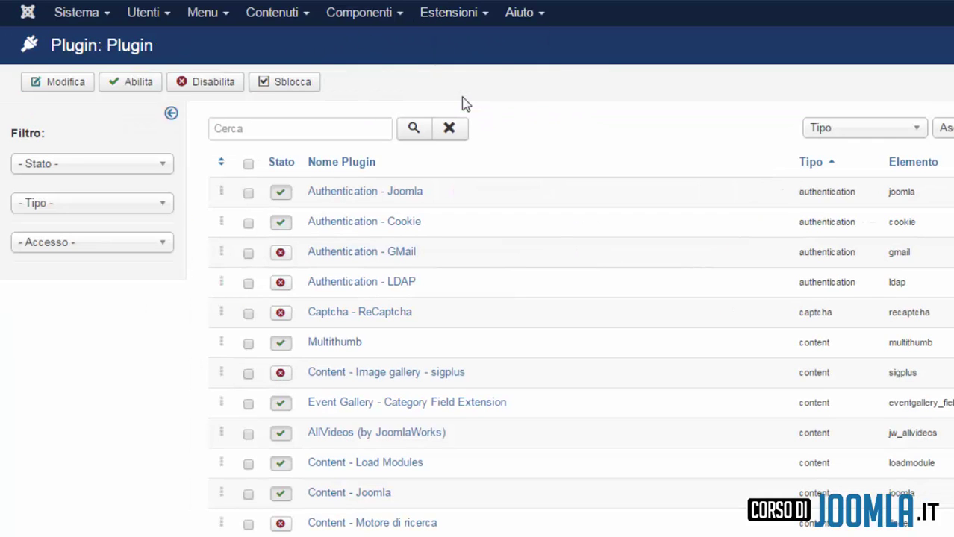
{"action": "left_click", "coordinate": [369, 131]}
{"action": "type", "text": "language"}
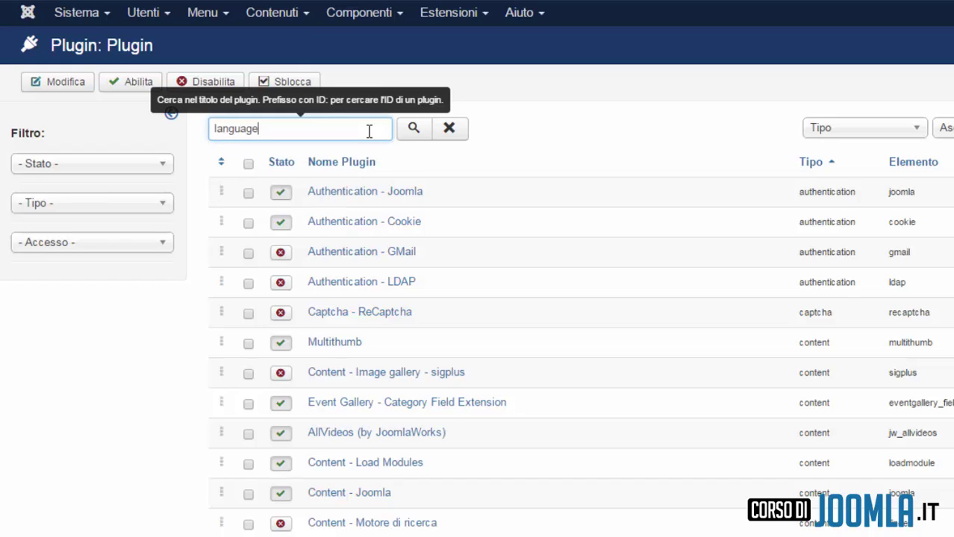
{"action": "key", "text": "Return"}
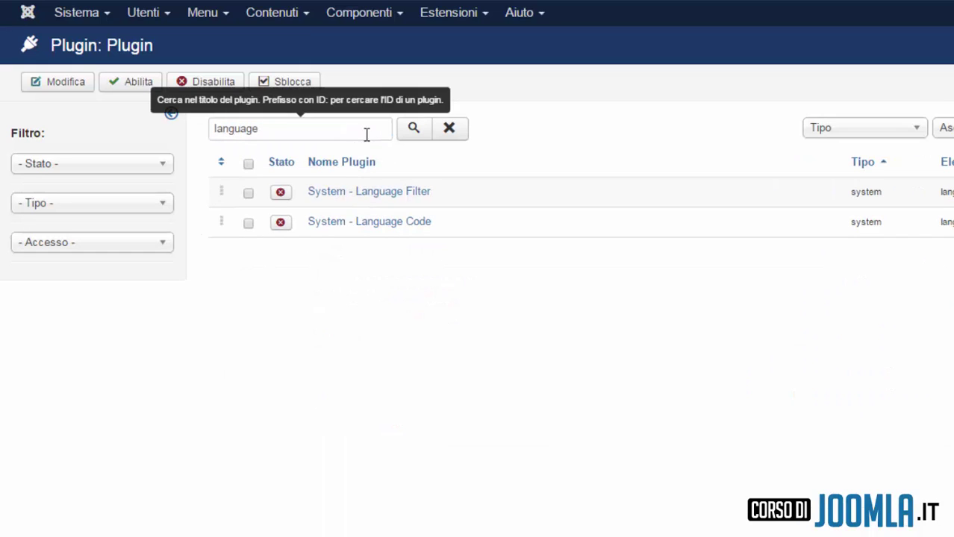
{"action": "left_click", "coordinate": [283, 196]}
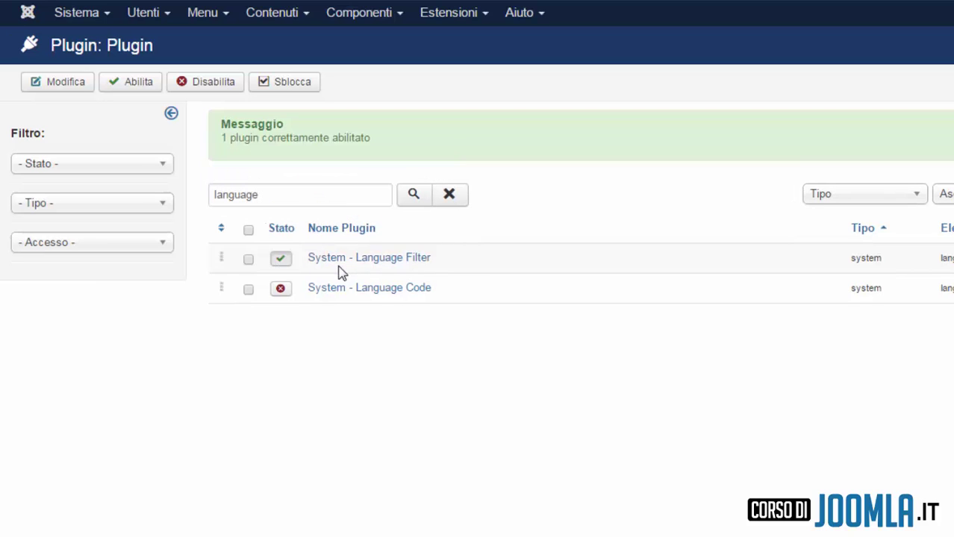
Step: Review the System - Language Filter plugin's options, including the language choices for new visitors, and close it without changes
{"action": "left_click", "coordinate": [342, 259]}
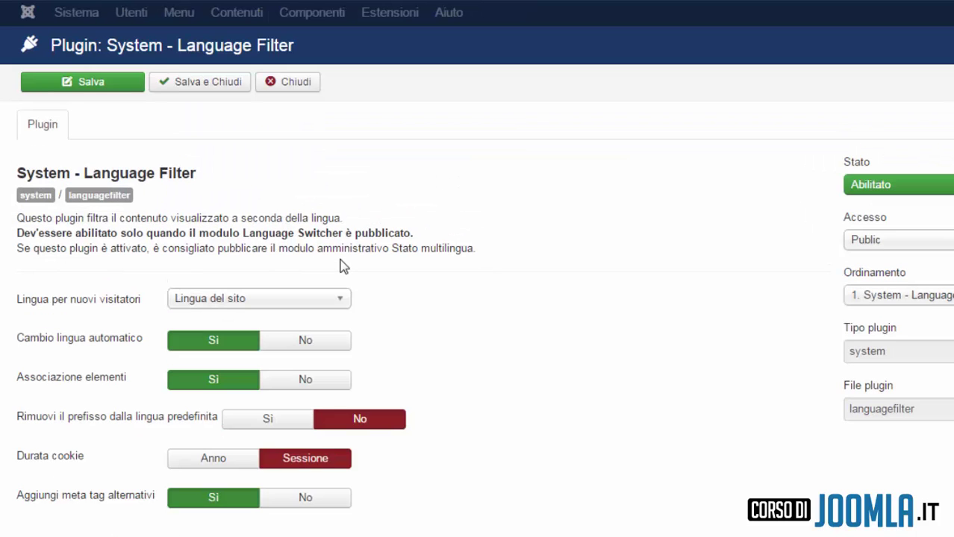
{"action": "left_click", "coordinate": [347, 300]}
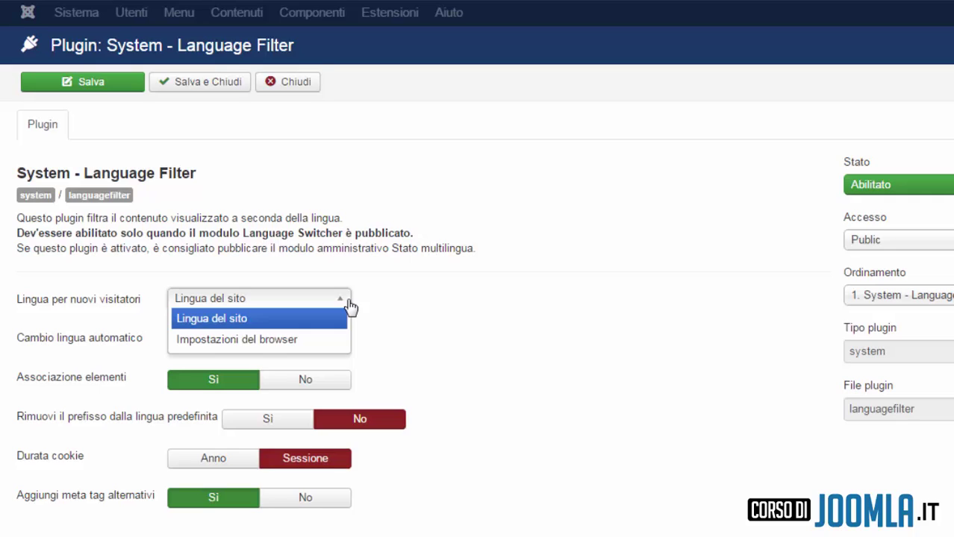
{"action": "left_click", "coordinate": [348, 301]}
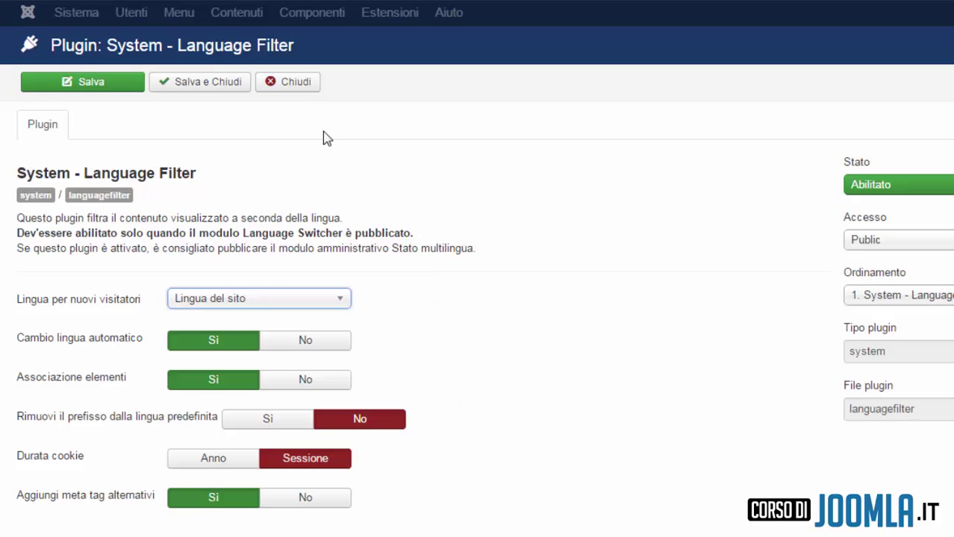
{"action": "left_click", "coordinate": [296, 88]}
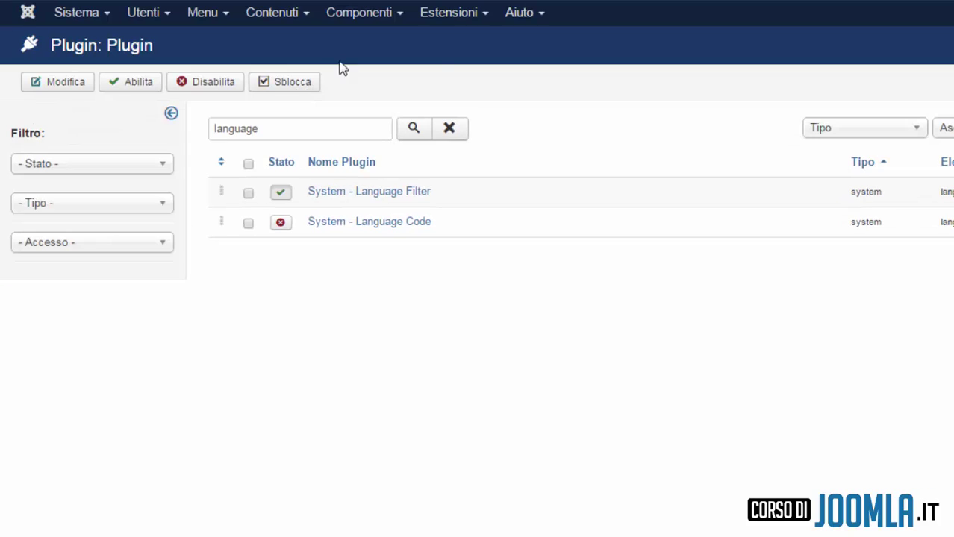
Step: Create a new site module of type Lingua with the title "Scelta lingua"
{"action": "left_click", "coordinate": [431, 22]}
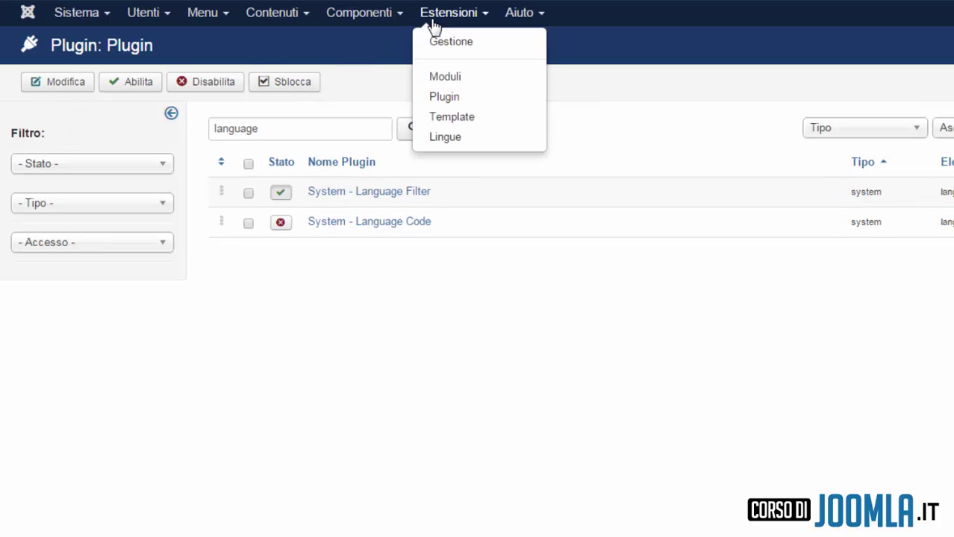
{"action": "left_click", "coordinate": [459, 77]}
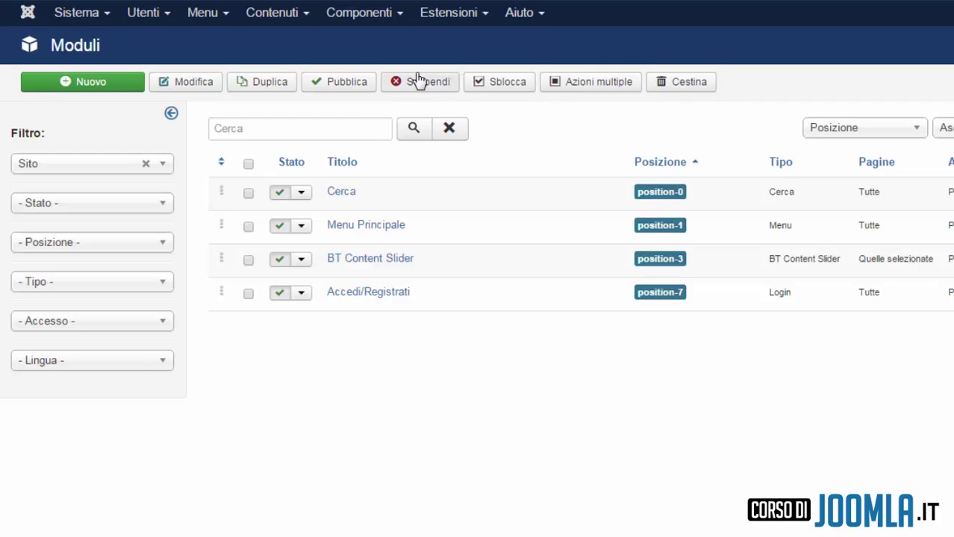
{"action": "left_click", "coordinate": [97, 89]}
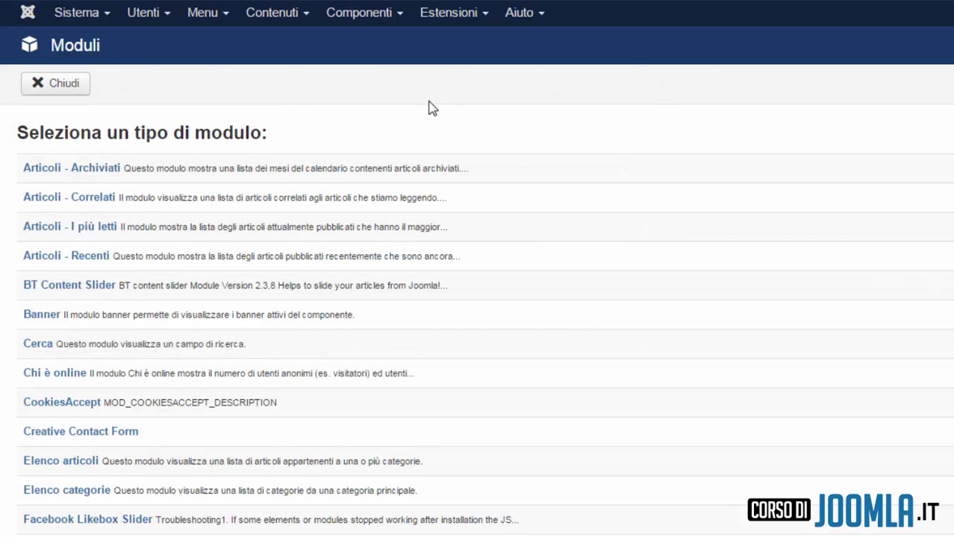
{"action": "scroll", "coordinate": [604, 377], "scroll_direction": "down", "scroll_amount": 5}
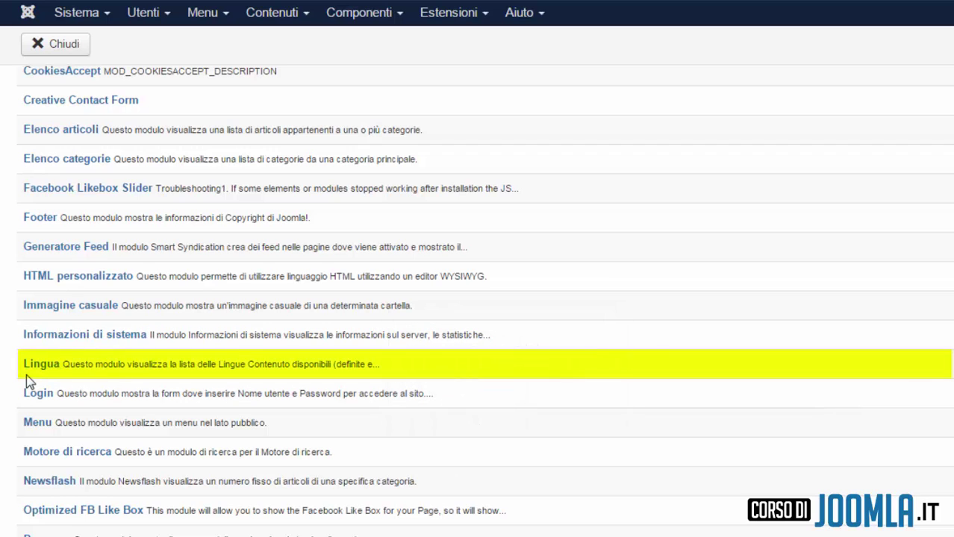
{"action": "left_click", "coordinate": [31, 370]}
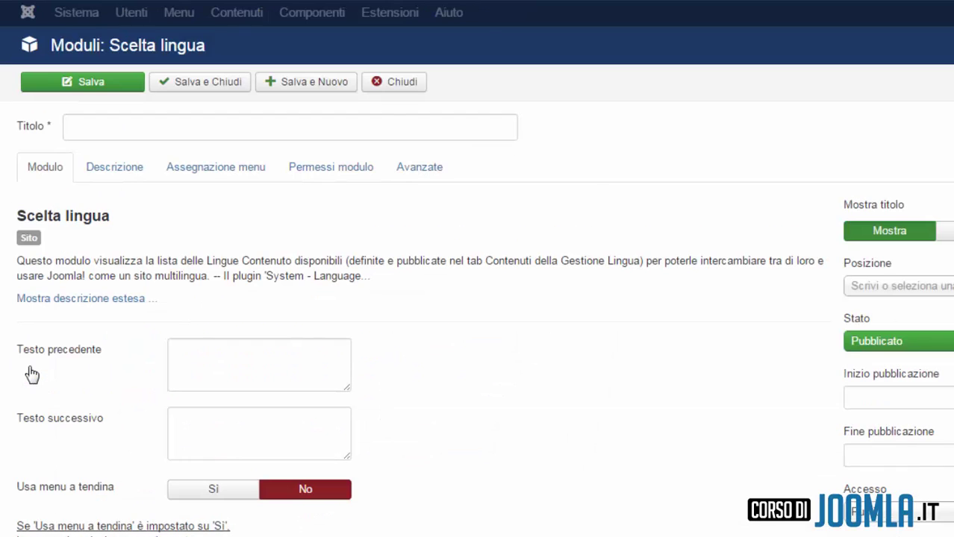
{"action": "left_click", "coordinate": [131, 126]}
{"action": "type", "text": "Scel"}
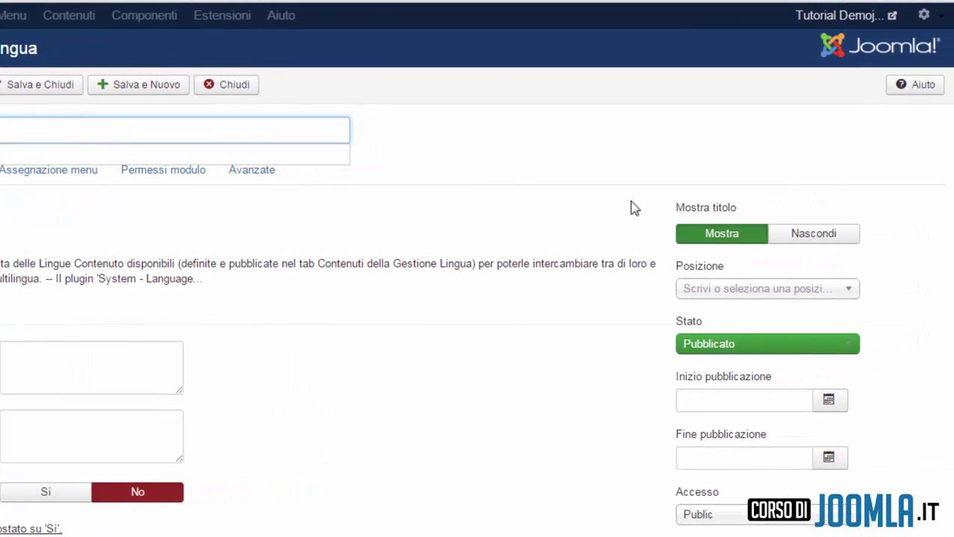
Step: Hide the language module's title and assign the module to Search [position-0]
{"action": "left_click", "coordinate": [803, 240]}
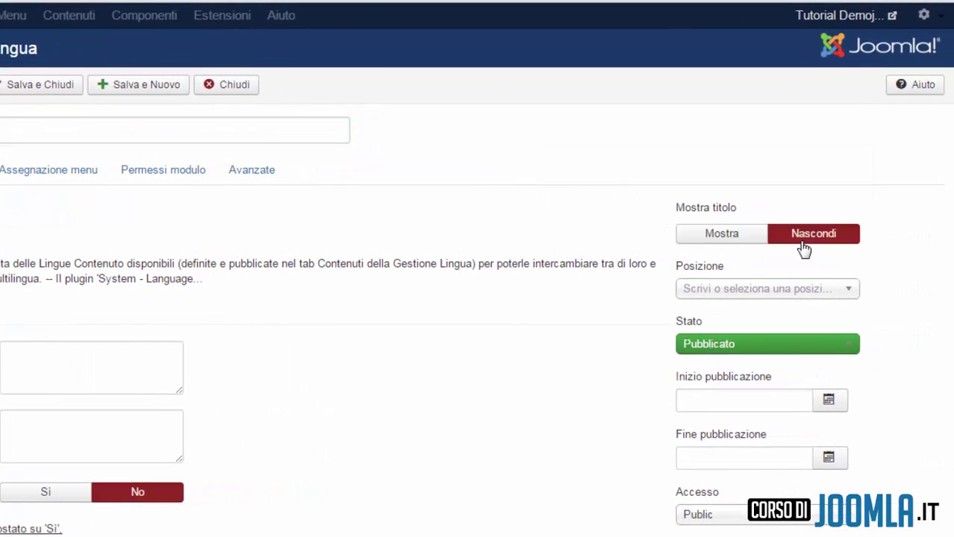
{"action": "left_click", "coordinate": [826, 289]}
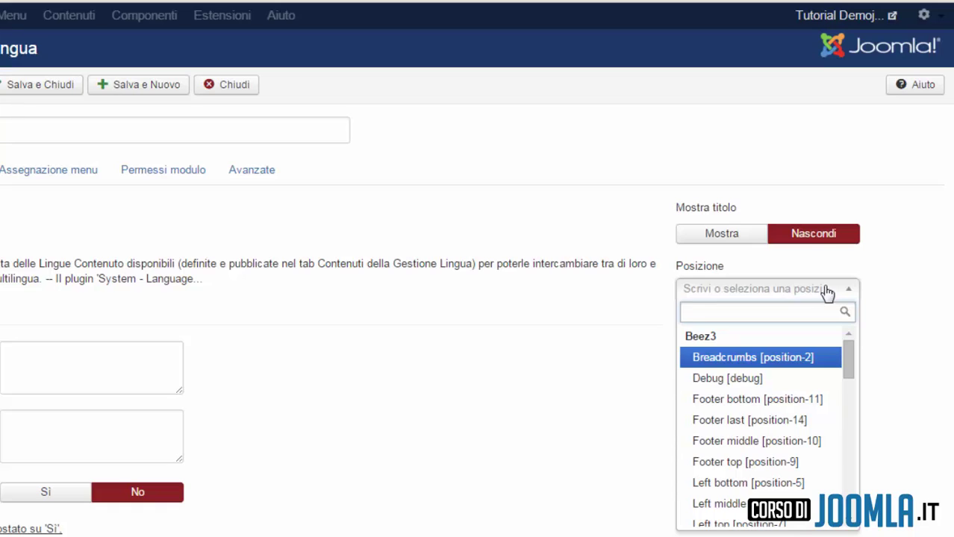
{"action": "type", "text": "pos"}
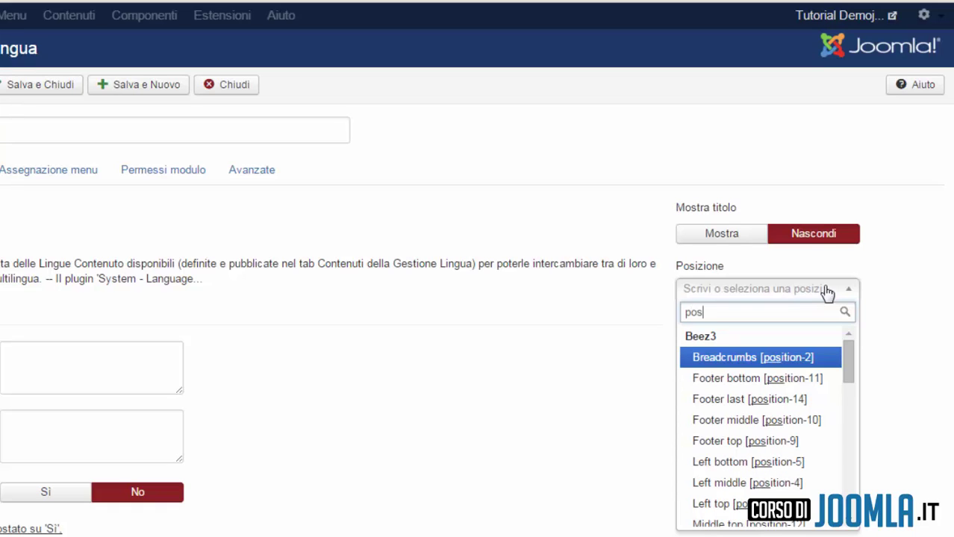
{"action": "type", "text": "ition-0"}
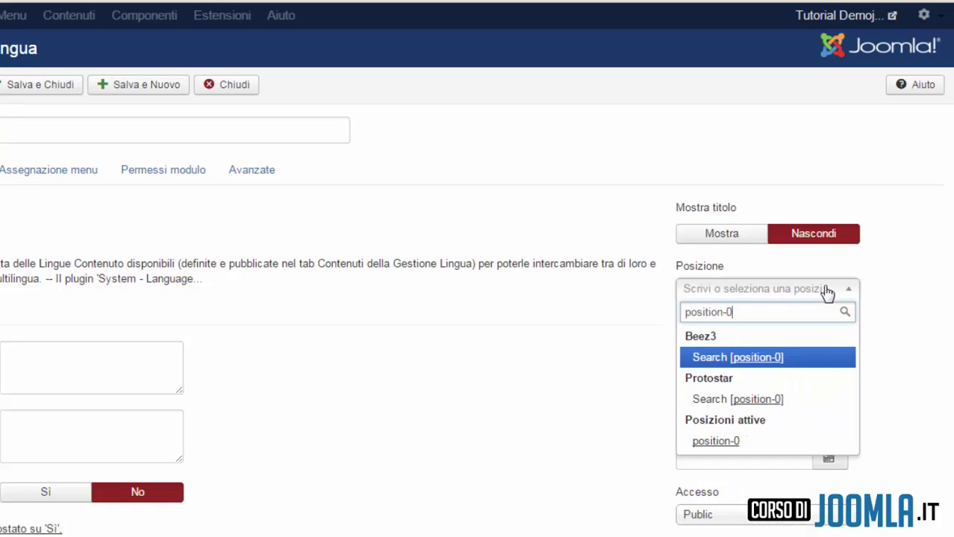
{"action": "left_click", "coordinate": [807, 359]}
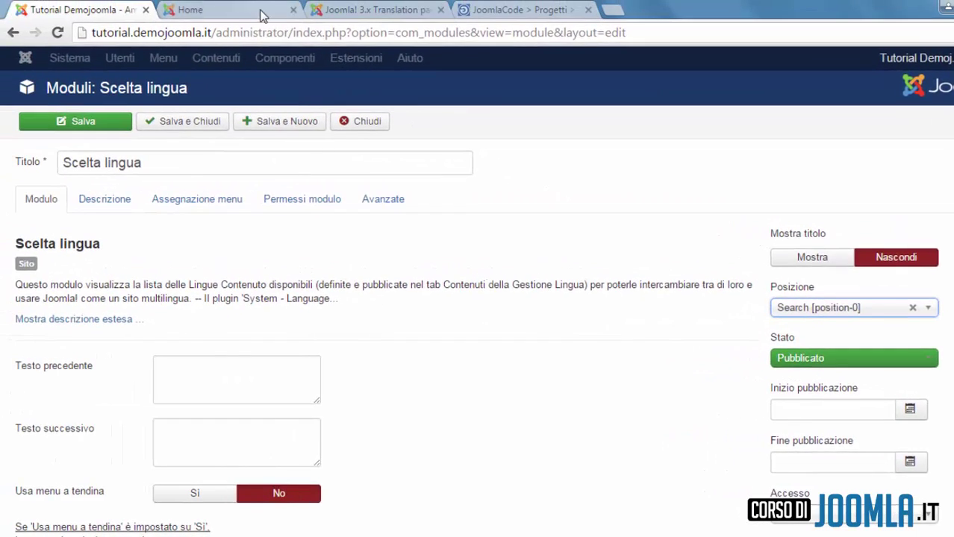
Step: Check the module's place on the site's home page and its menu assignment, and save and close the module
{"action": "left_click", "coordinate": [262, 15]}
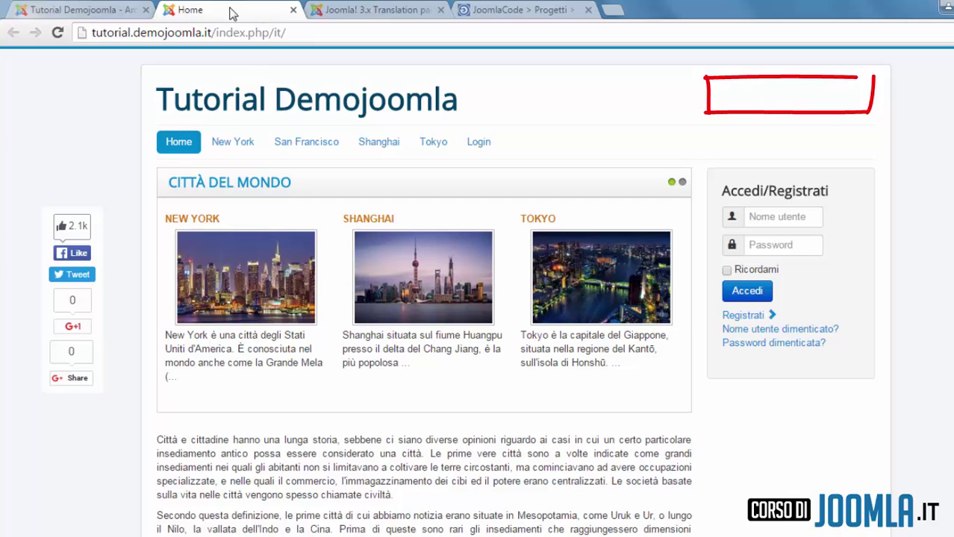
{"action": "left_click", "coordinate": [102, 10]}
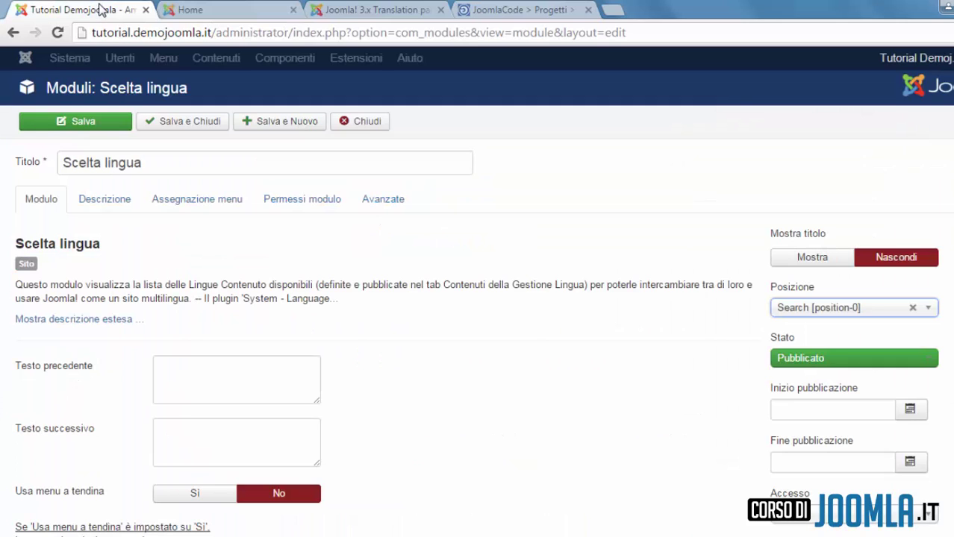
{"action": "left_click", "coordinate": [202, 203]}
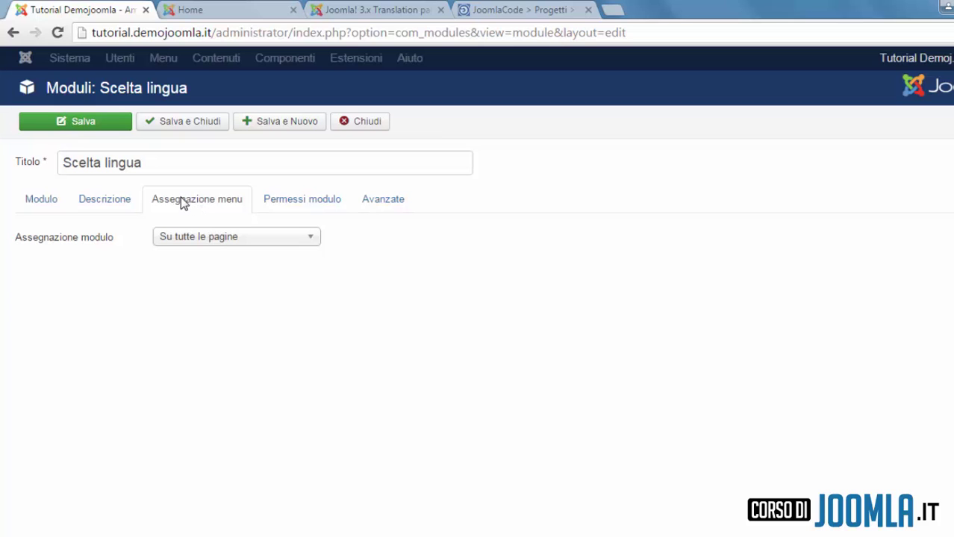
{"action": "left_click", "coordinate": [46, 203]}
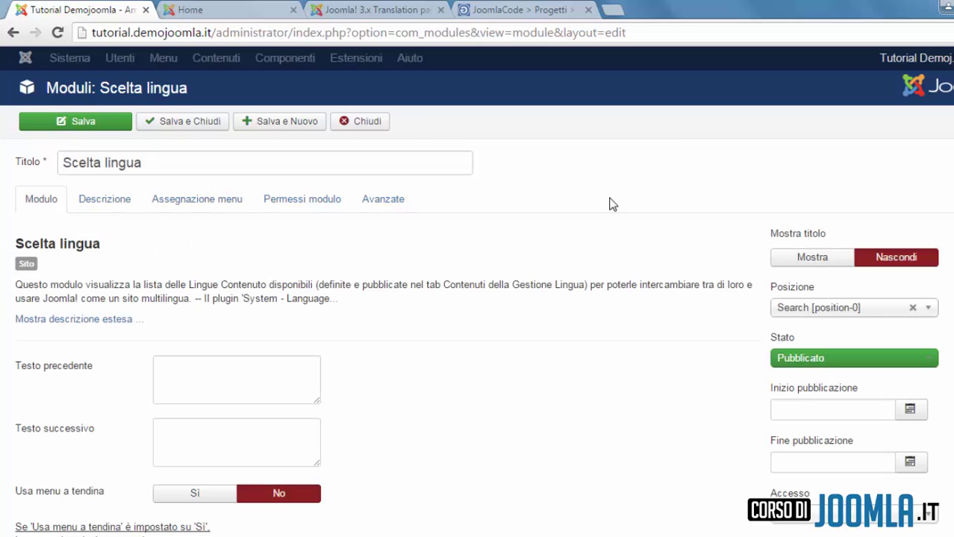
{"action": "scroll", "coordinate": [477, 304], "scroll_direction": "down", "scroll_amount": 3}
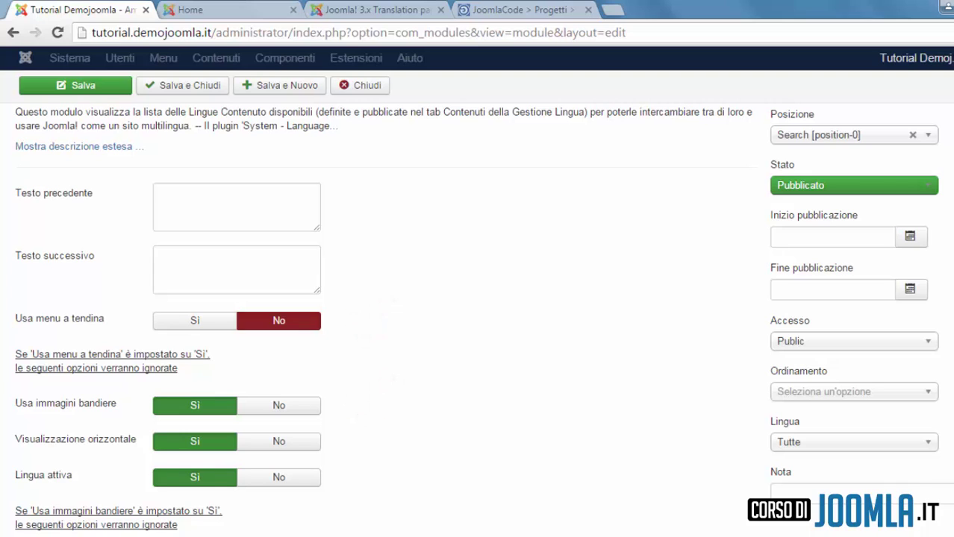
{"action": "left_click", "coordinate": [192, 87]}
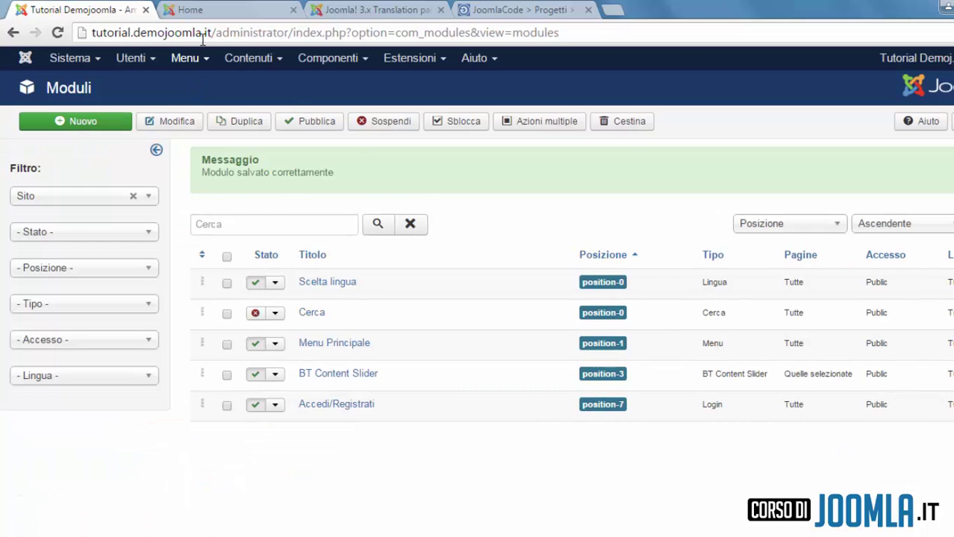
Step: Reload the site's home page to check for the language switcher, and return to the administration page
{"action": "left_click", "coordinate": [172, 18]}
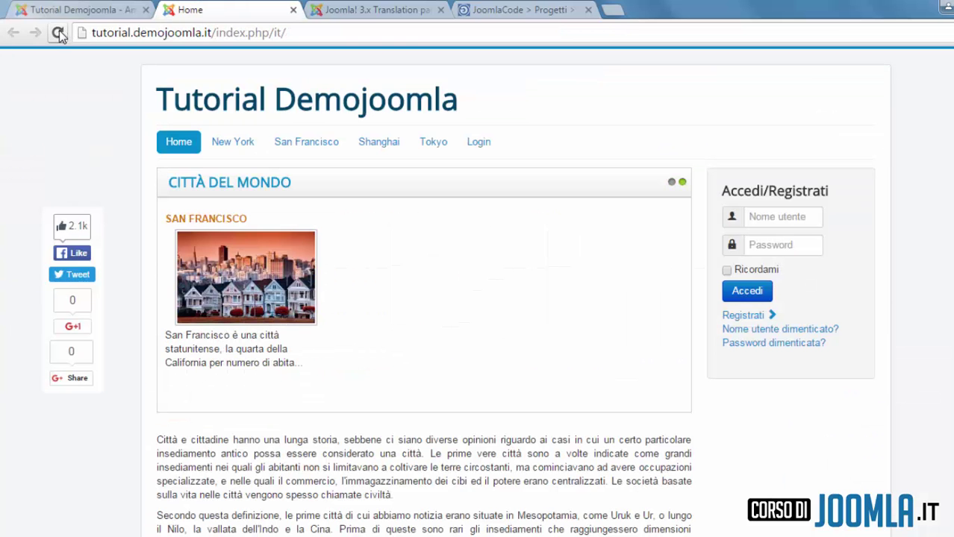
{"action": "left_click", "coordinate": [59, 33]}
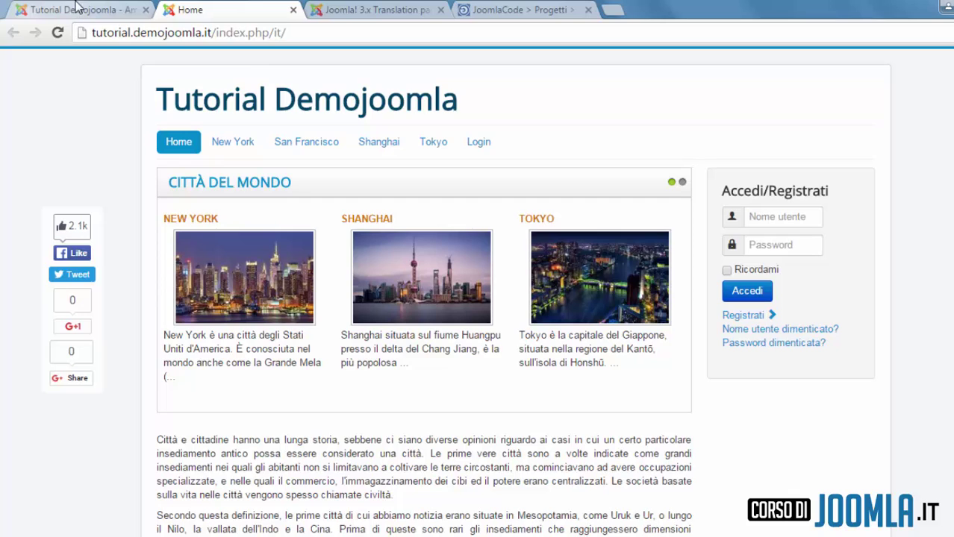
{"action": "left_click", "coordinate": [77, 9]}
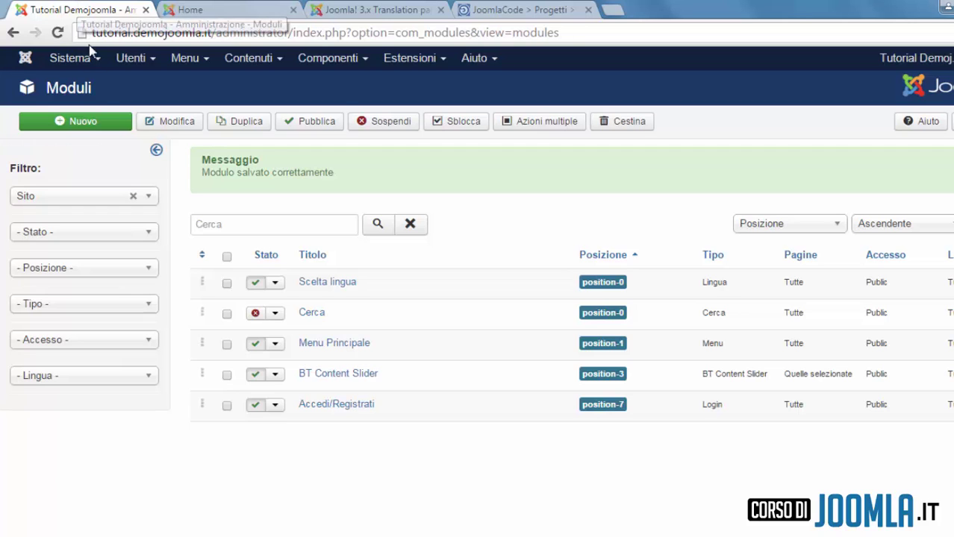
Step: Filter the module list to Amministratore modules and publish the Stato multilingua module
{"action": "left_click", "coordinate": [149, 197]}
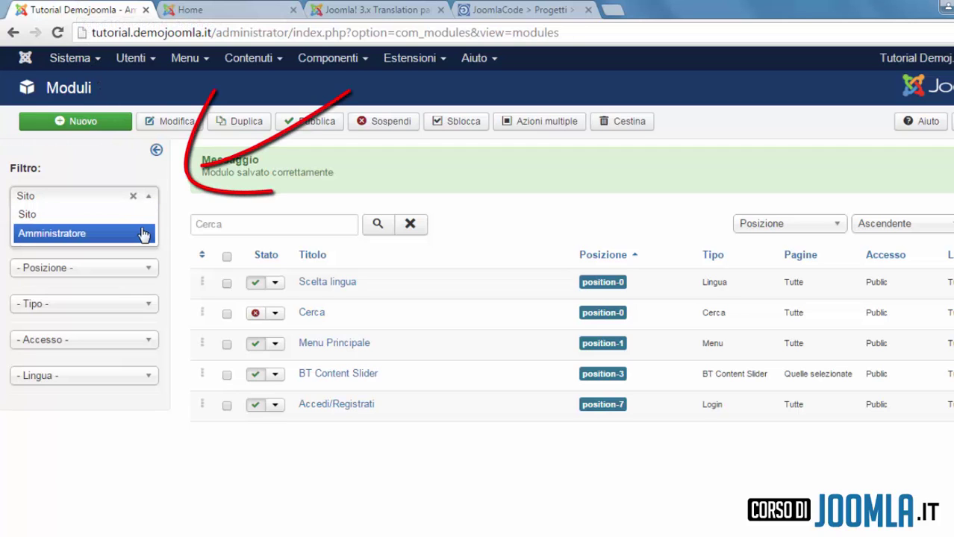
{"action": "left_click", "coordinate": [145, 233]}
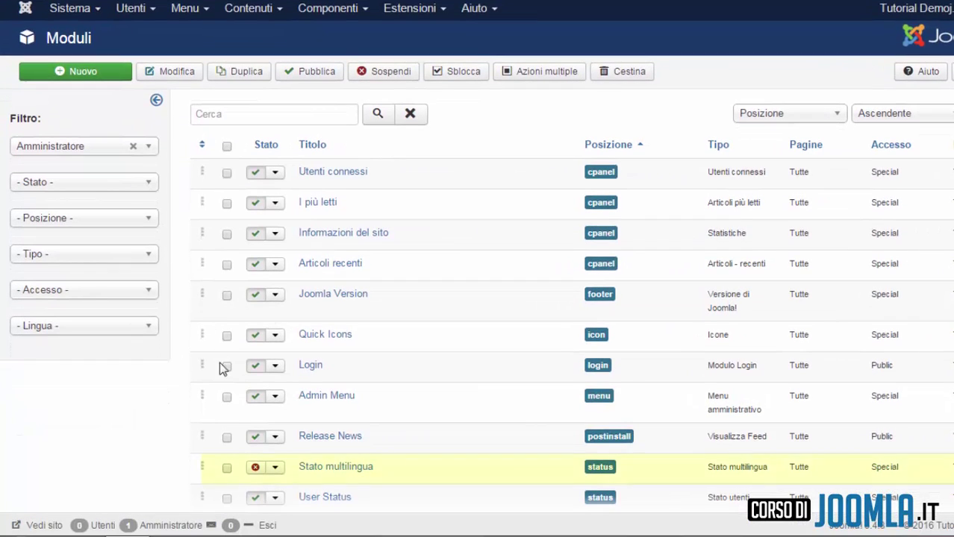
{"action": "left_click", "coordinate": [256, 468]}
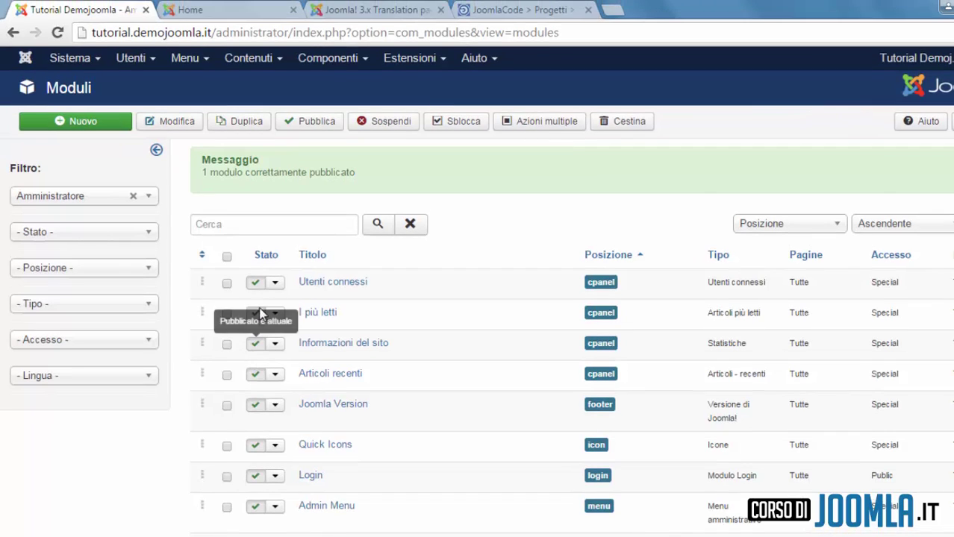
Step: Create a new menu titled Menu principale with menu type "menu principale" and description "Home predefinita globale", and save and close it
{"action": "left_click", "coordinate": [188, 59]}
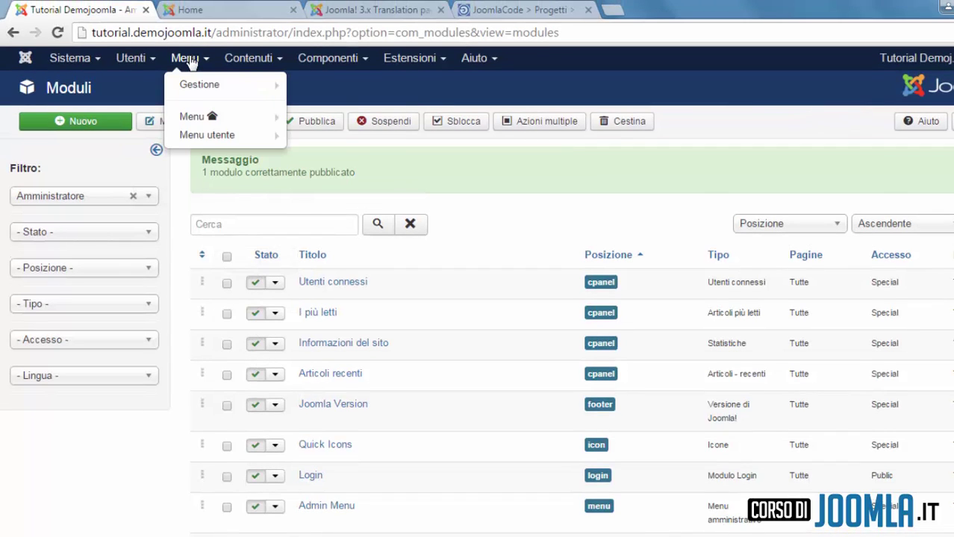
{"action": "mouse_move", "coordinate": [216, 86]}
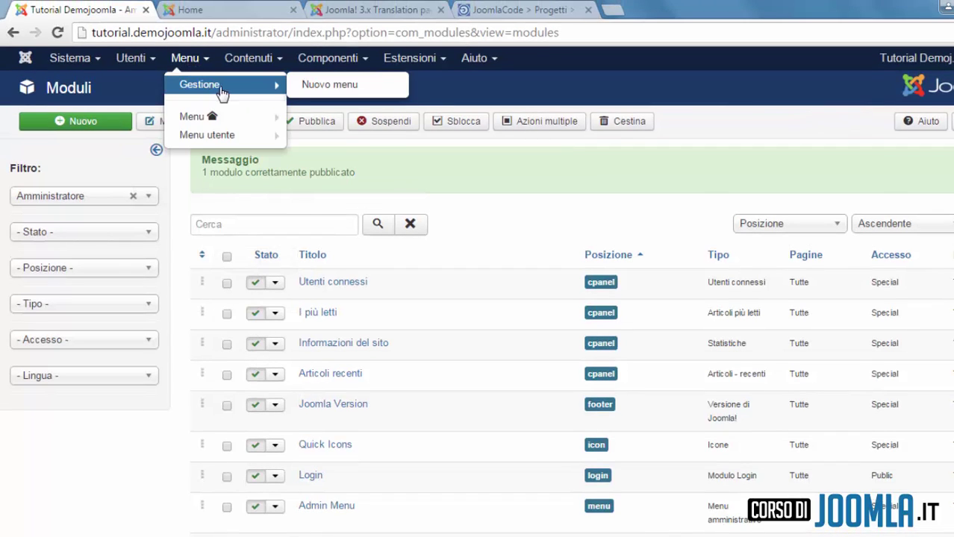
{"action": "left_click", "coordinate": [375, 88]}
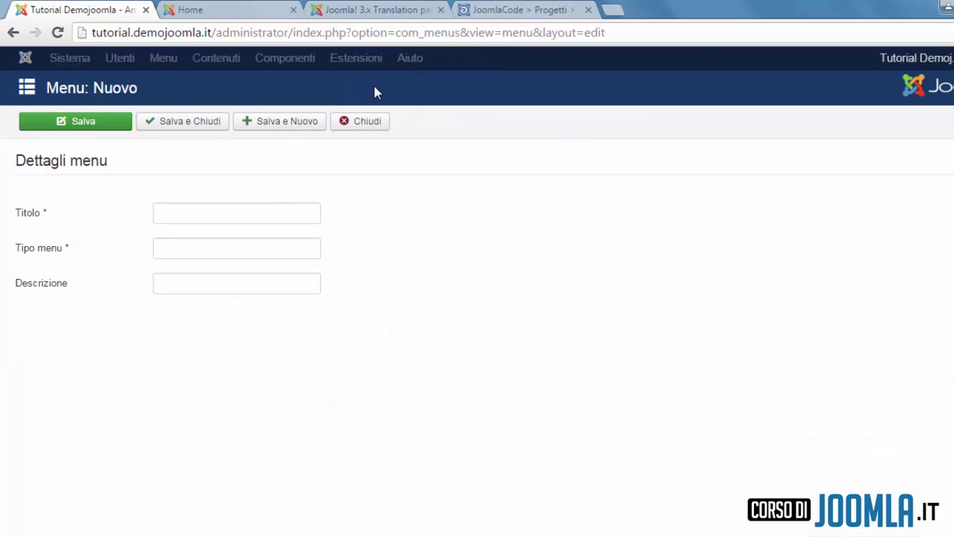
{"action": "left_click", "coordinate": [245, 211]}
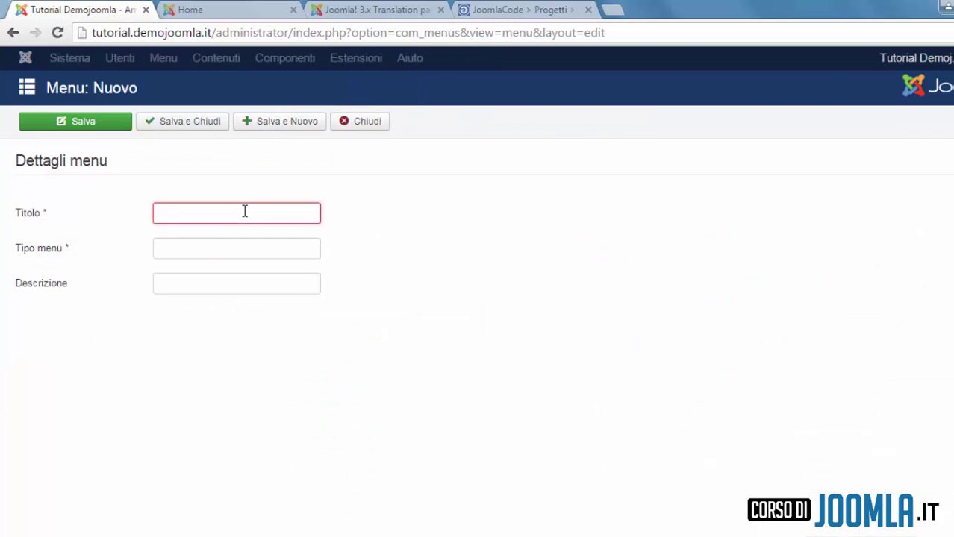
{"action": "type", "text": "Menu prin"}
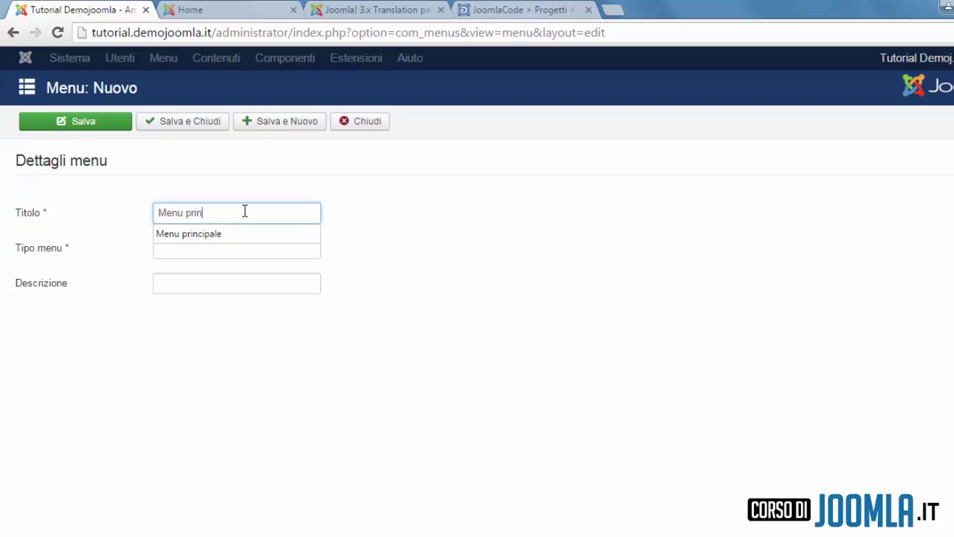
{"action": "type", "text": "cipale"}
{"action": "key", "text": "Tab"}
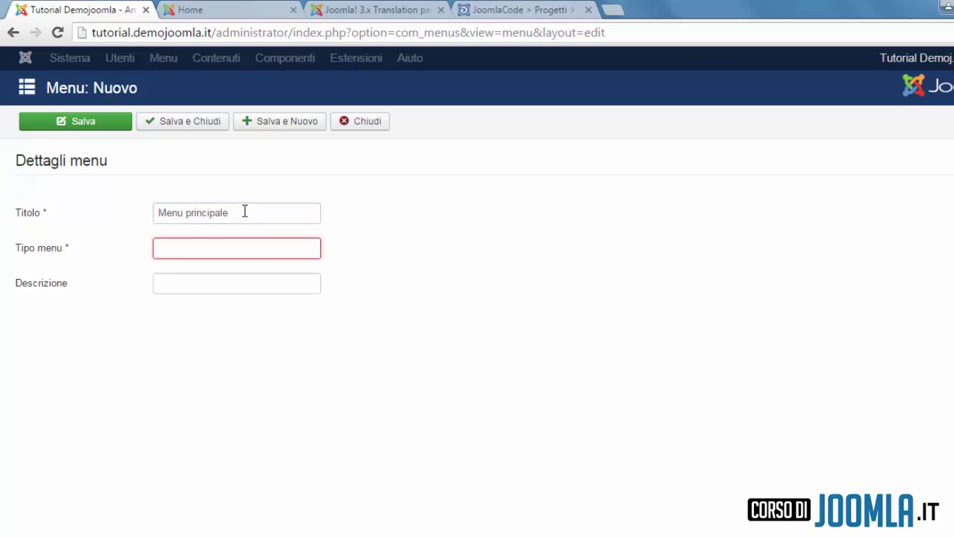
{"action": "type", "text": "menu principale"}
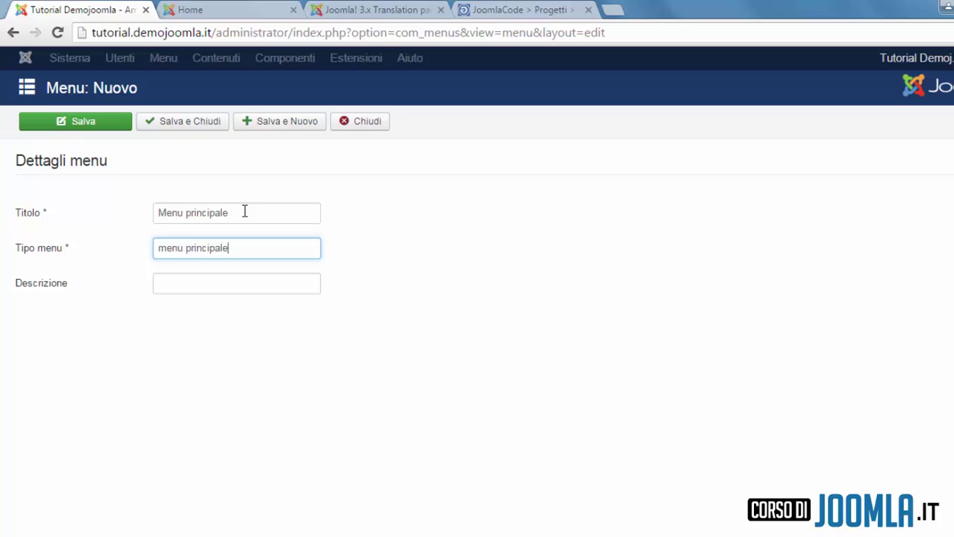
{"action": "key", "text": "Tab"}
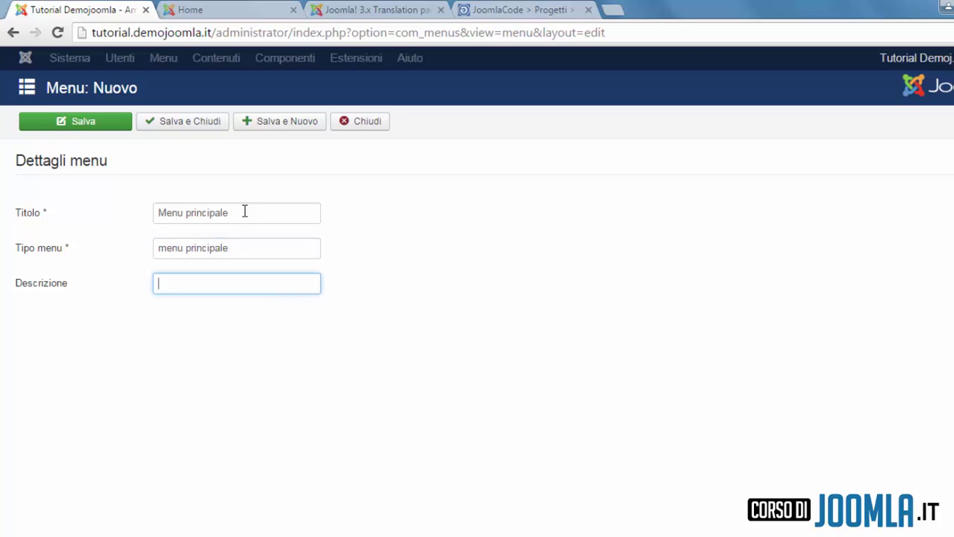
{"action": "type", "text": "Home predefinita globale"}
{"action": "left_click", "coordinate": [179, 124]}
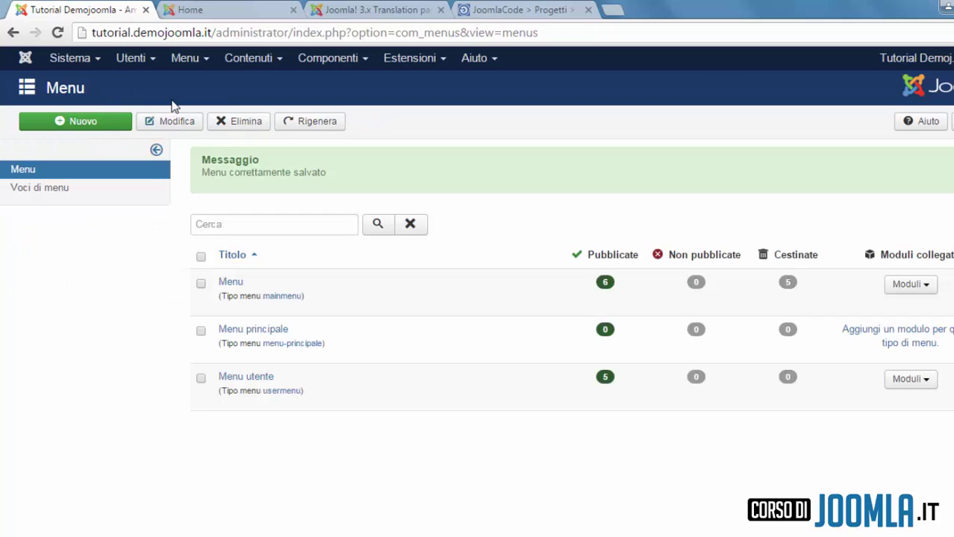
Step: Add a menu item named Home predefinita to Menu principale, with the type Articoli in evidenza di tutte le categorie
{"action": "left_click", "coordinate": [186, 62]}
{"action": "mouse_move", "coordinate": [215, 137]}
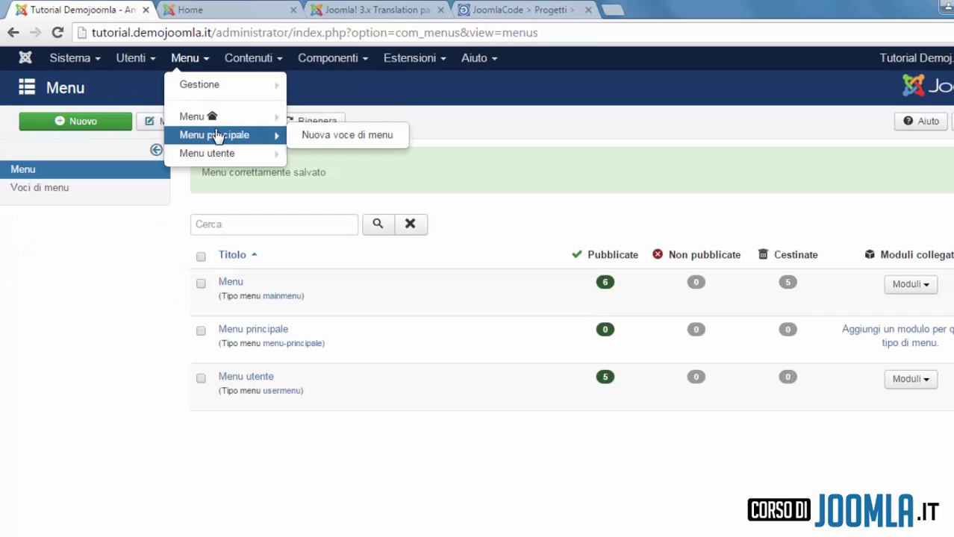
{"action": "left_click", "coordinate": [347, 136]}
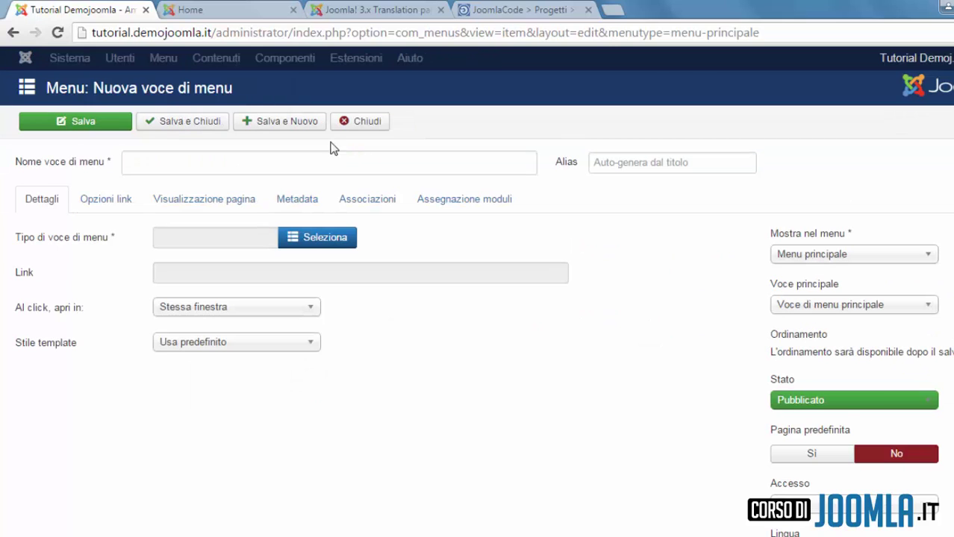
{"action": "left_click", "coordinate": [299, 163]}
{"action": "type", "text": "Home predefinita"}
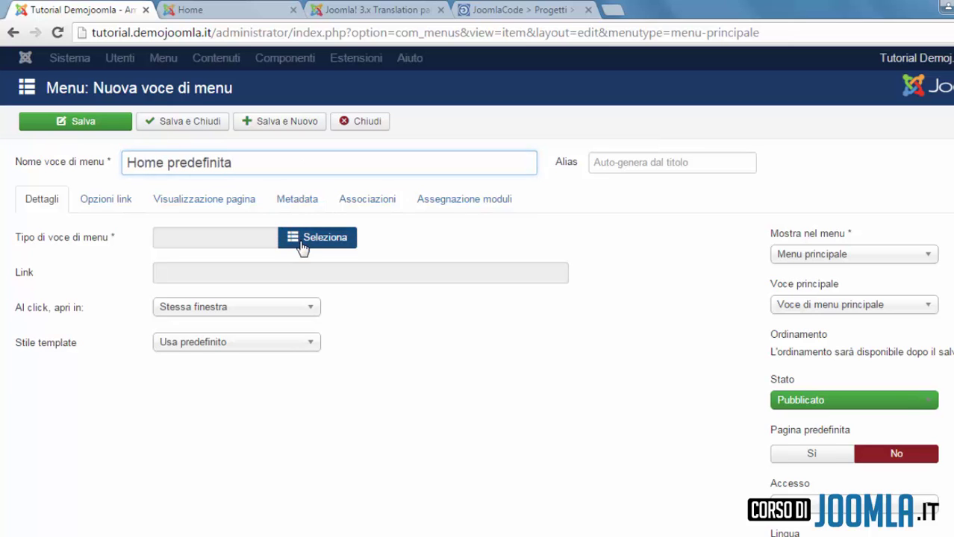
{"action": "left_click", "coordinate": [300, 245]}
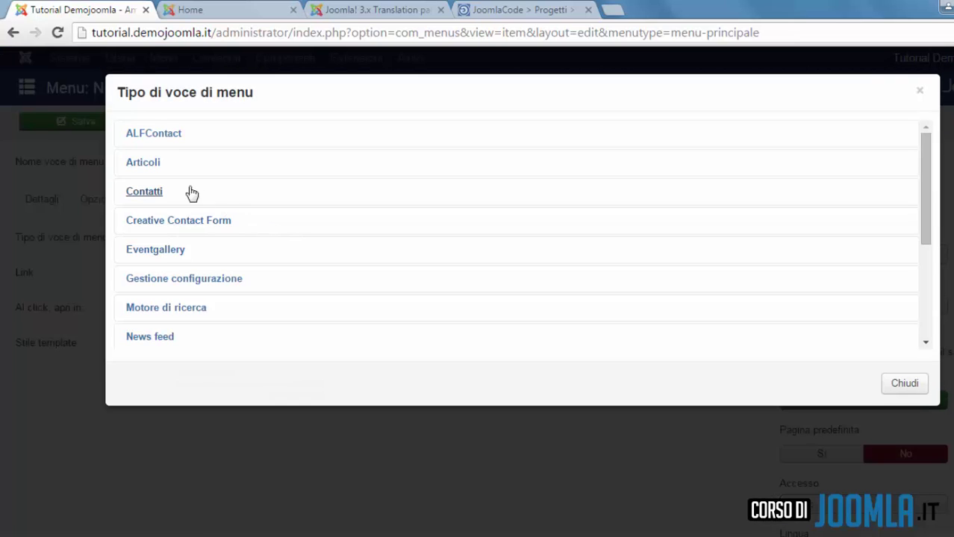
{"action": "left_click", "coordinate": [144, 163]}
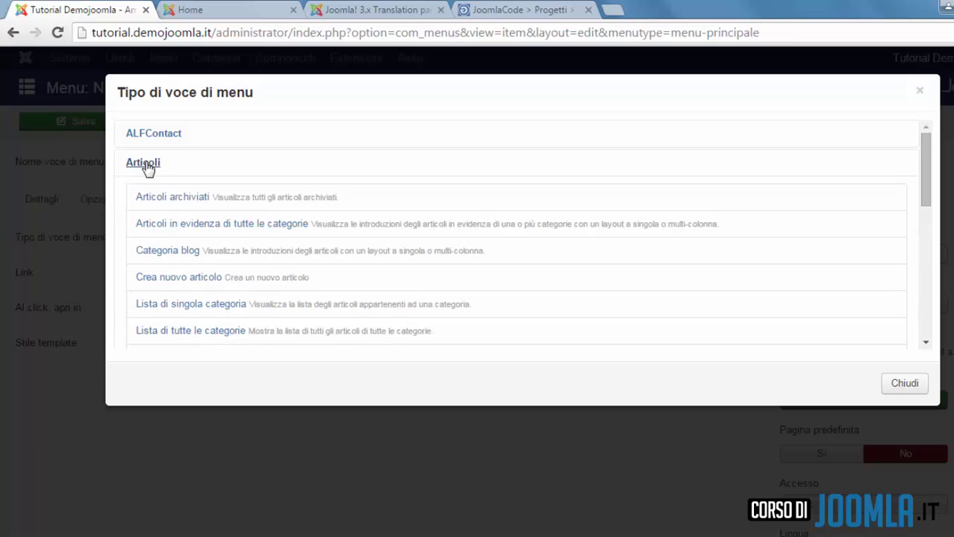
{"action": "left_click", "coordinate": [306, 224]}
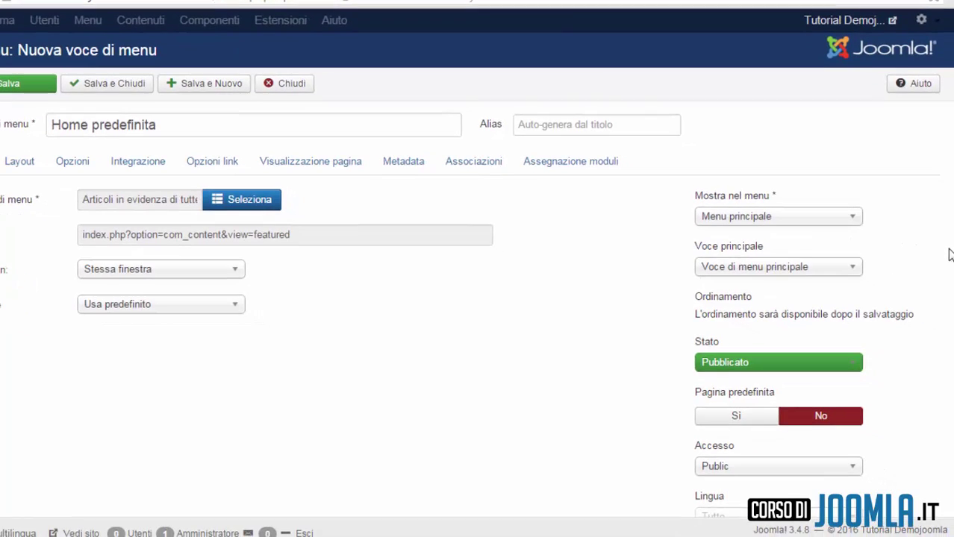
Step: Make the menu item the default page, keep its language set to Tutte, and save and close it
{"action": "scroll", "coordinate": [478, 299], "scroll_direction": "down", "scroll_amount": 2}
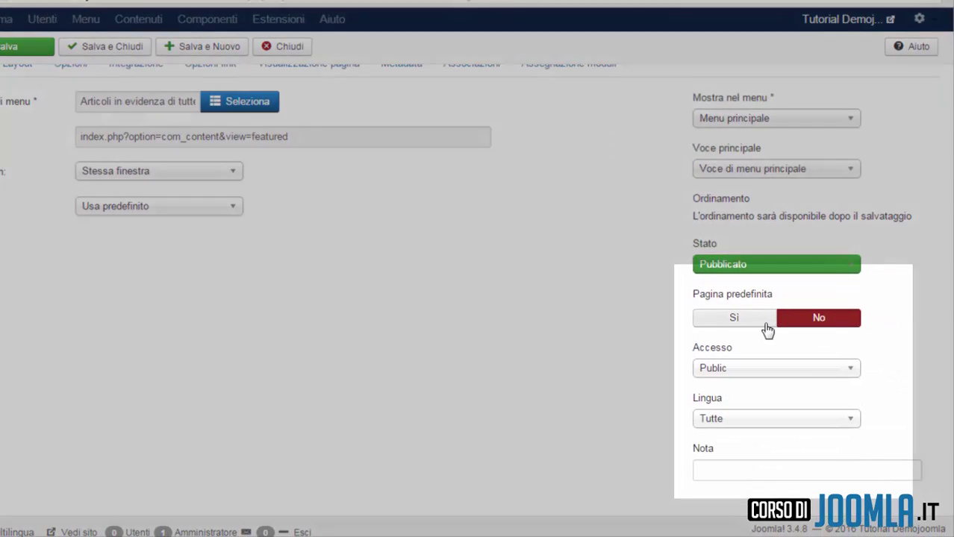
{"action": "left_click", "coordinate": [765, 322]}
{"action": "left_click", "coordinate": [853, 422]}
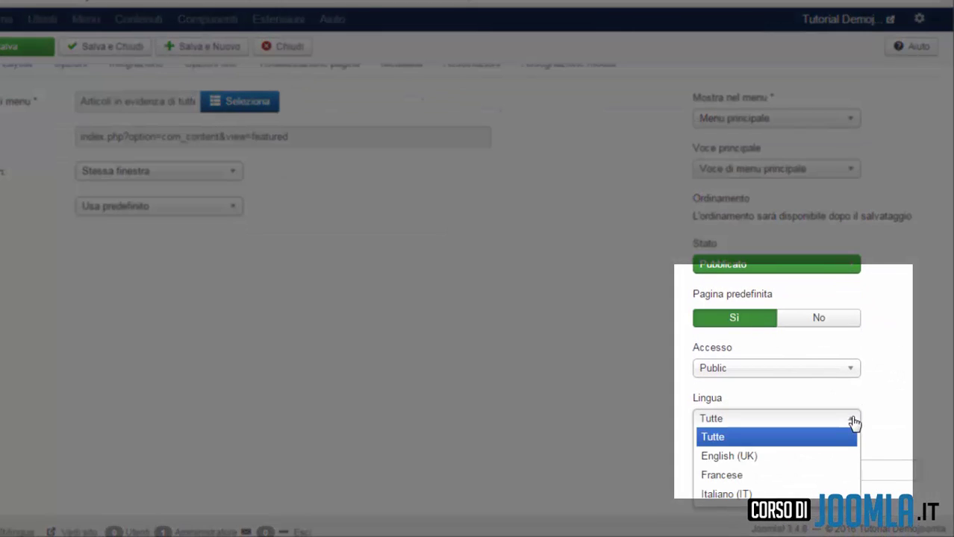
{"action": "left_click", "coordinate": [853, 422]}
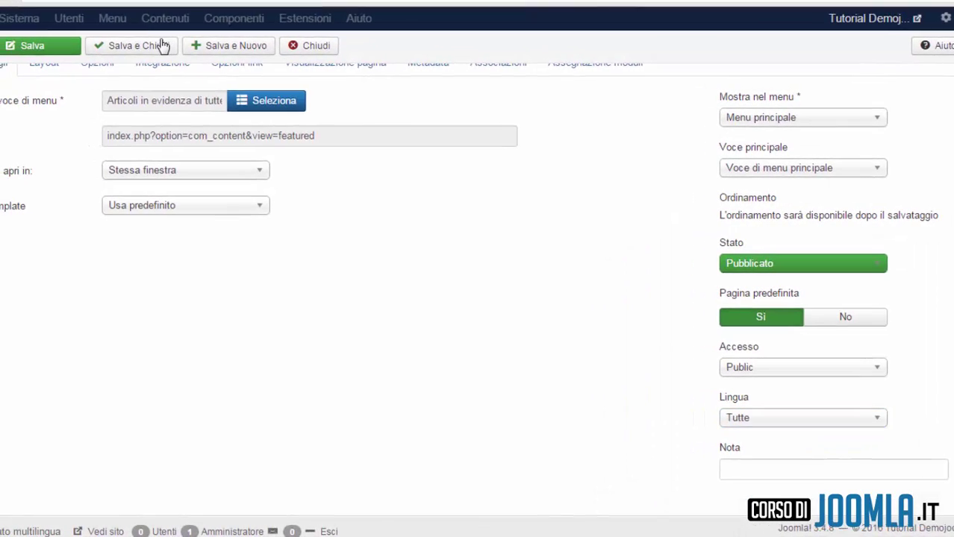
{"action": "left_click", "coordinate": [163, 45]}
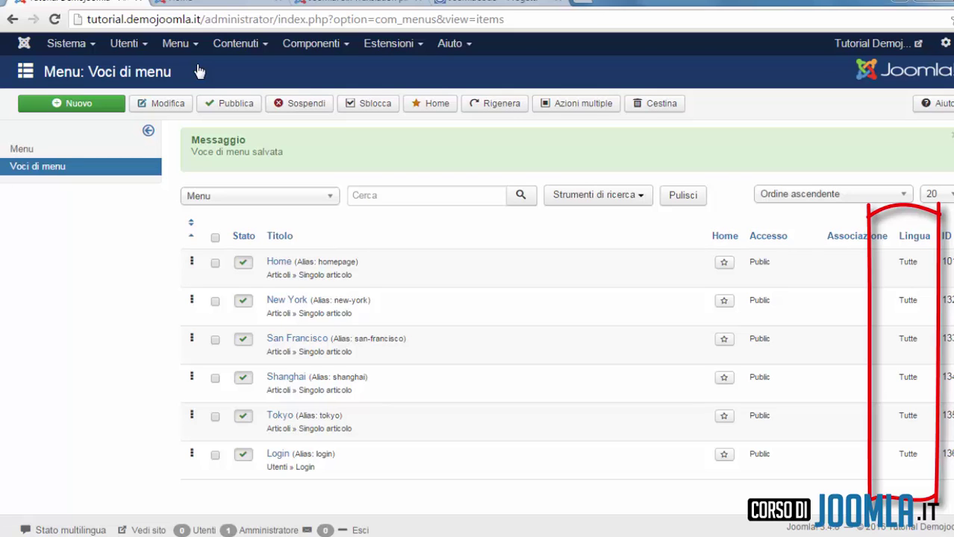
Step: Check the article list, then set the language of the Città article category to Italiano (IT) and save and close it
{"action": "left_click", "coordinate": [236, 43]}
{"action": "left_click", "coordinate": [247, 69]}
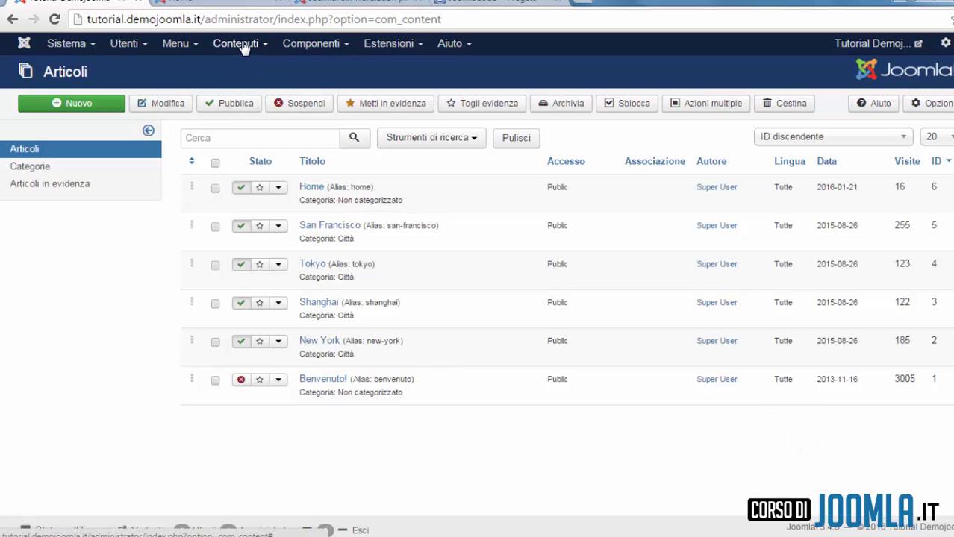
{"action": "left_click", "coordinate": [246, 43]}
{"action": "left_click", "coordinate": [250, 87]}
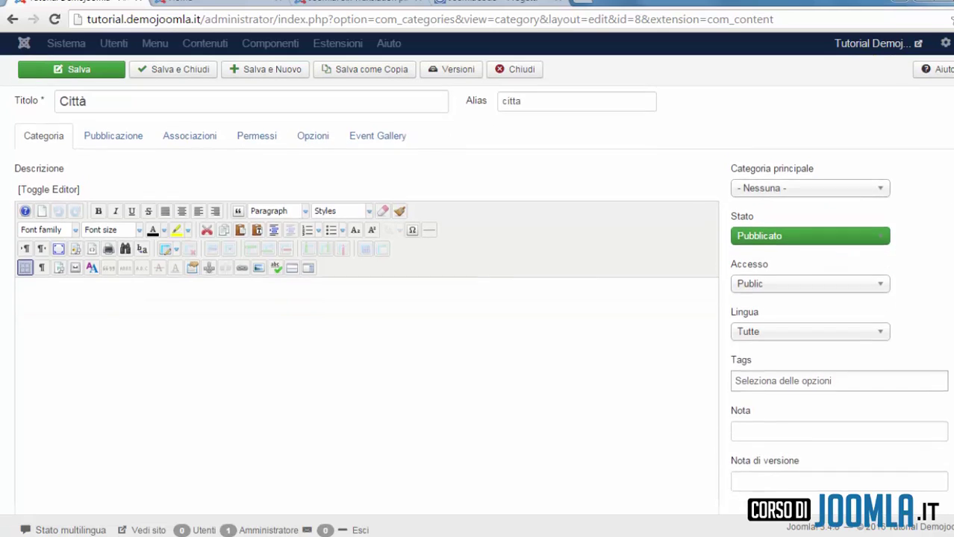
{"action": "scroll", "coordinate": [478, 299], "scroll_direction": "down", "scroll_amount": 2}
{"action": "left_click", "coordinate": [870, 282]}
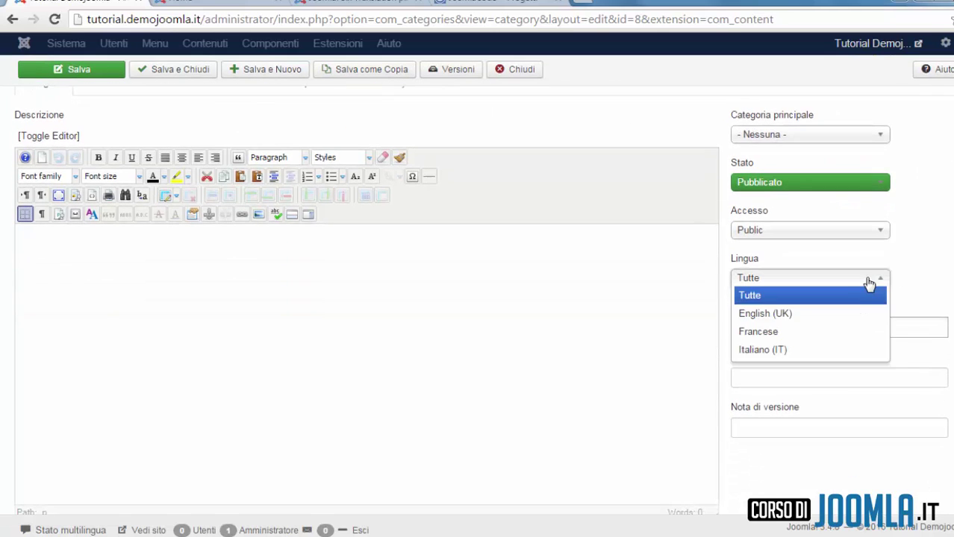
{"action": "left_click", "coordinate": [833, 350]}
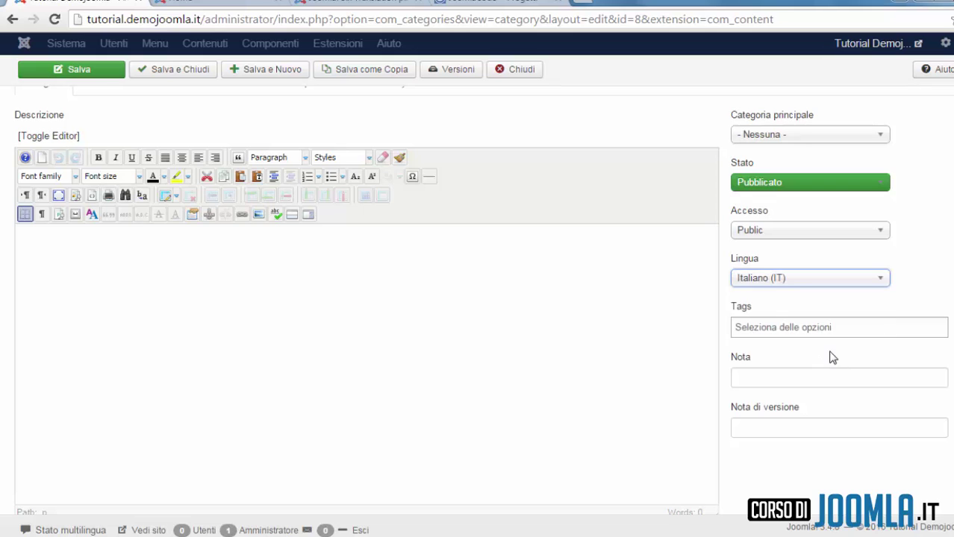
{"action": "scroll", "coordinate": [888, 239], "scroll_direction": "up", "scroll_amount": 2}
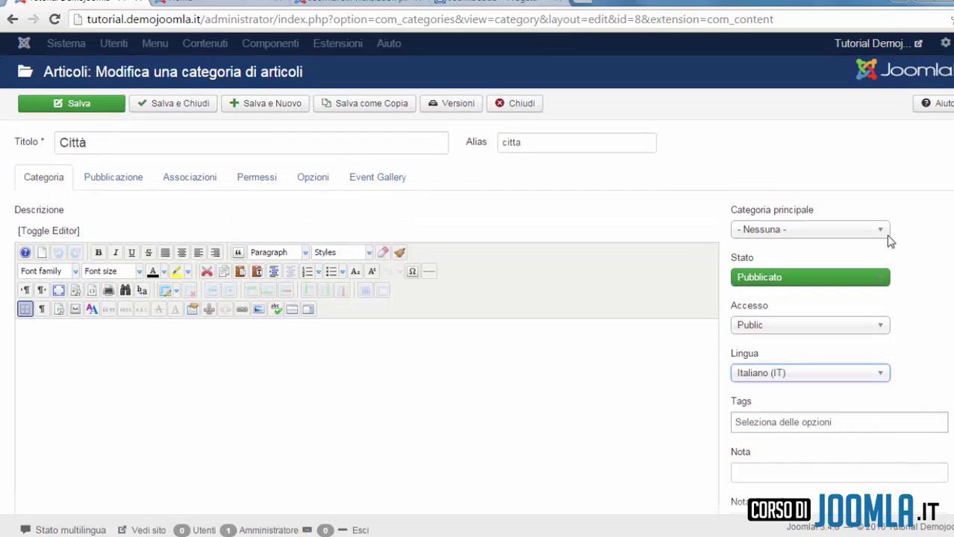
{"action": "left_click", "coordinate": [172, 106]}
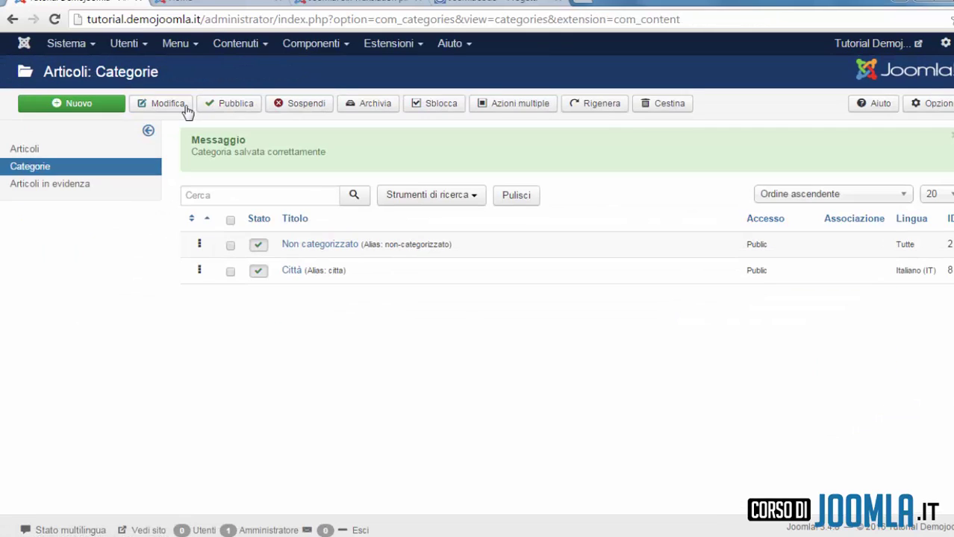
Step: Create an article category titled City with language English (UK), save it and start another new category
{"action": "left_click", "coordinate": [89, 104]}
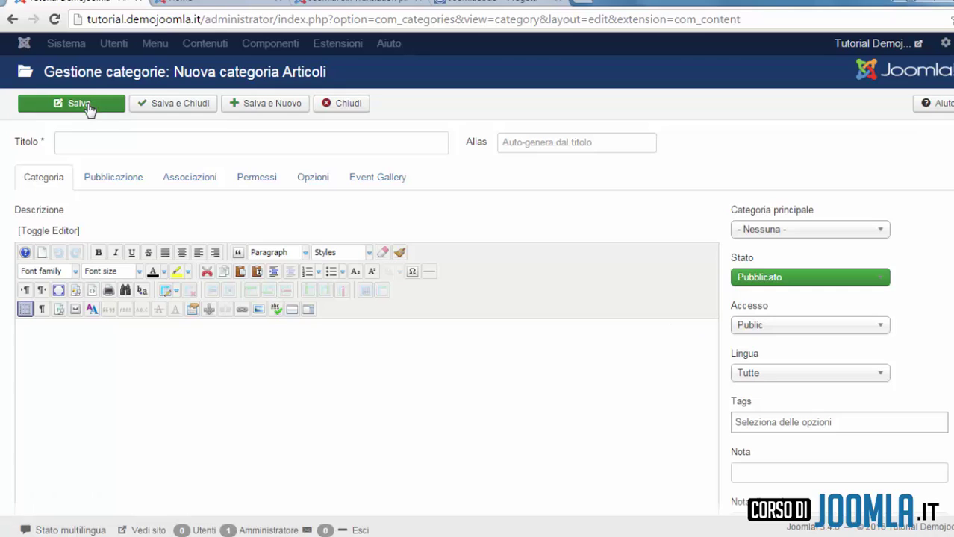
{"action": "left_click", "coordinate": [100, 137]}
{"action": "type", "text": "City"}
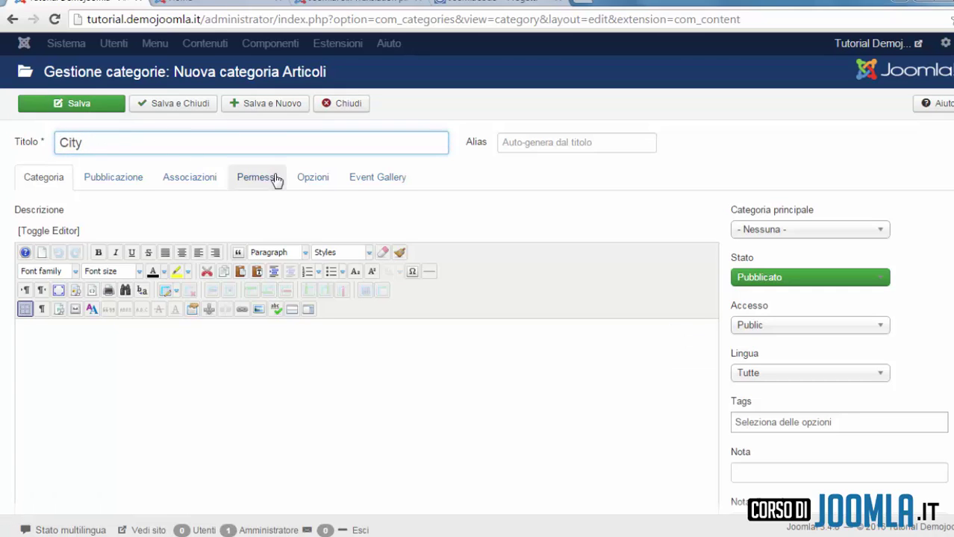
{"action": "left_click", "coordinate": [788, 373]}
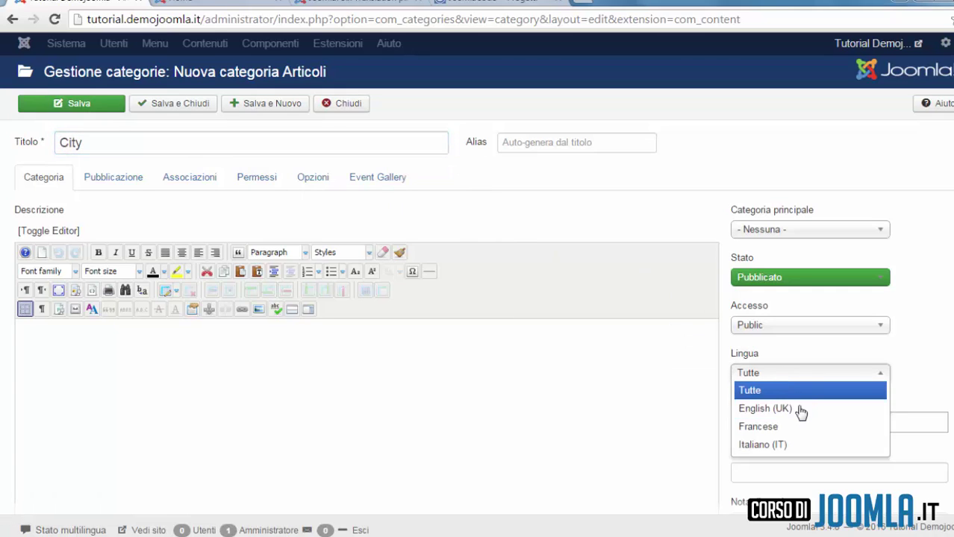
{"action": "left_click", "coordinate": [797, 408]}
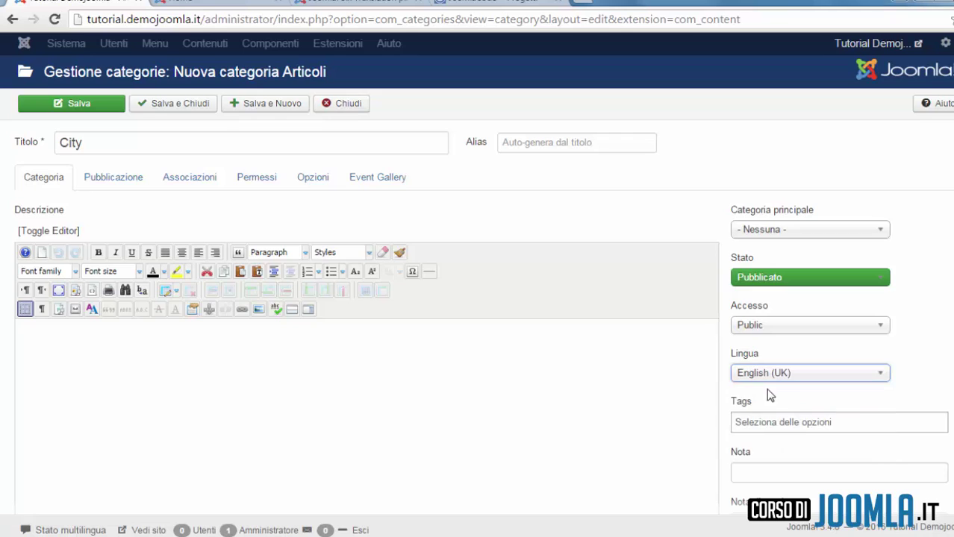
{"action": "left_click", "coordinate": [279, 104]}
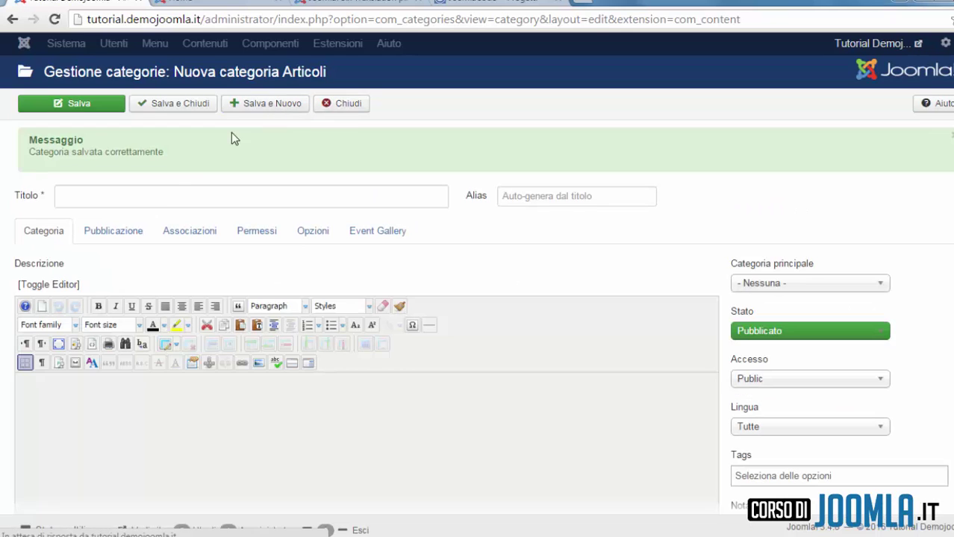
Step: Title the new article category Ville, set its language to Francese, and save and close it
{"action": "left_click", "coordinate": [158, 198]}
{"action": "type", "text": "Ville"}
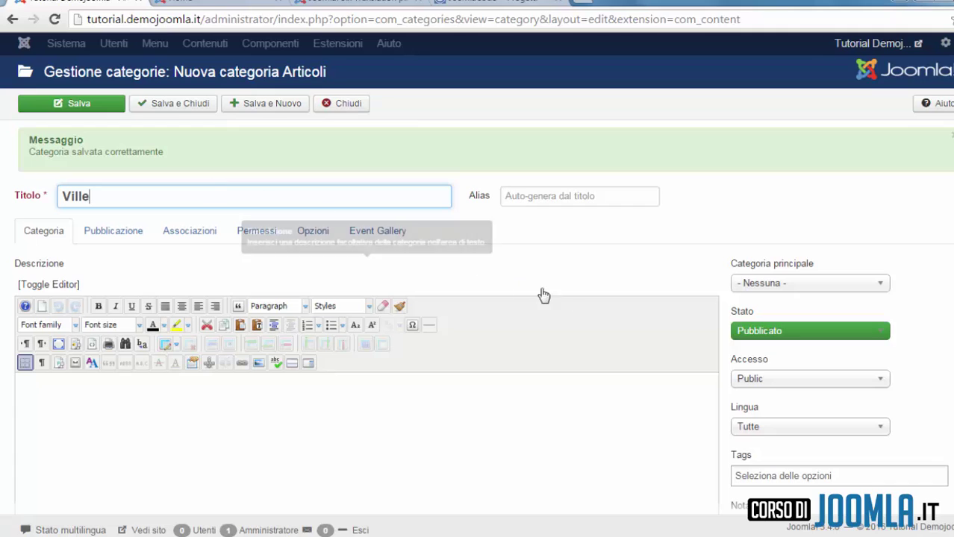
{"action": "left_click", "coordinate": [878, 423]}
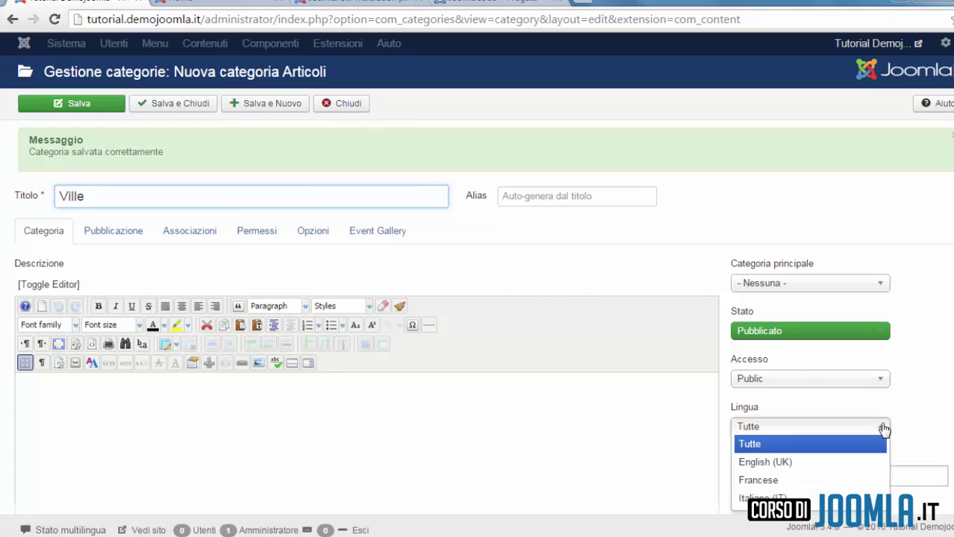
{"action": "left_click", "coordinate": [863, 476]}
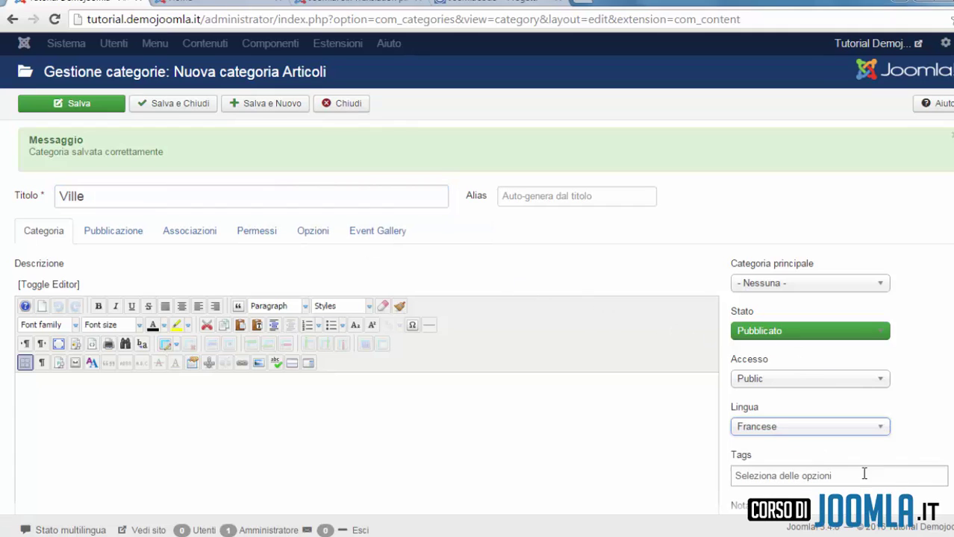
{"action": "left_click", "coordinate": [166, 108]}
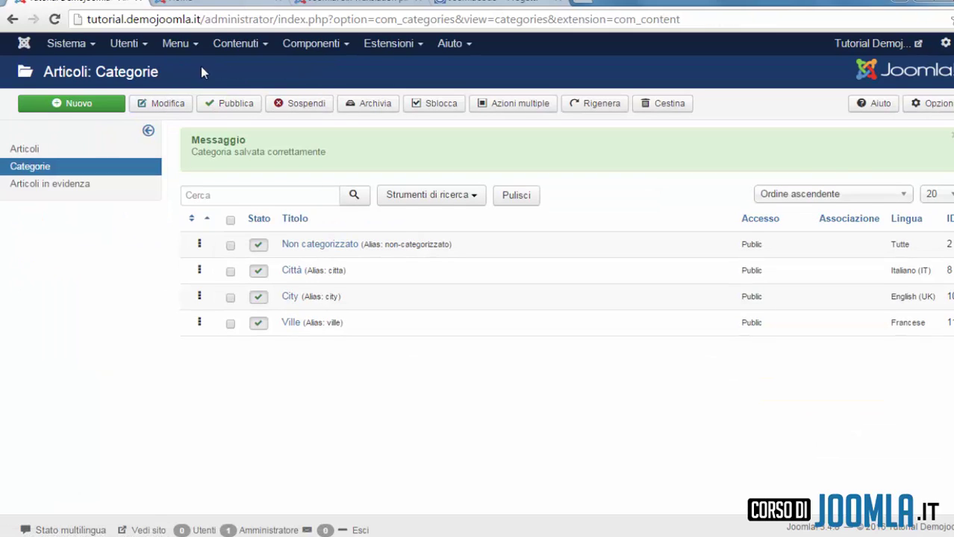
Step: Set the language of the existing Home article to Italiano (IT), and save and close it
{"action": "left_click", "coordinate": [229, 47]}
{"action": "left_click", "coordinate": [234, 68]}
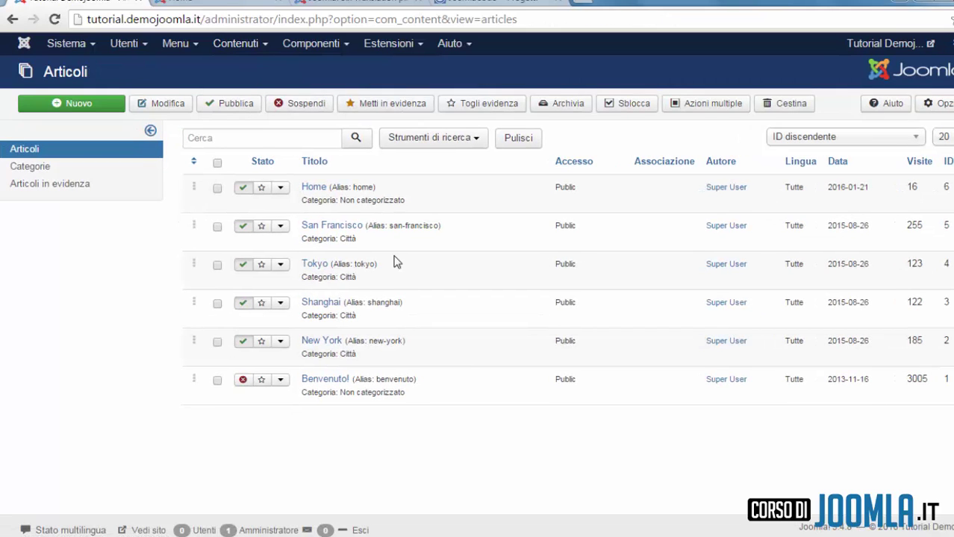
{"action": "left_click", "coordinate": [310, 191]}
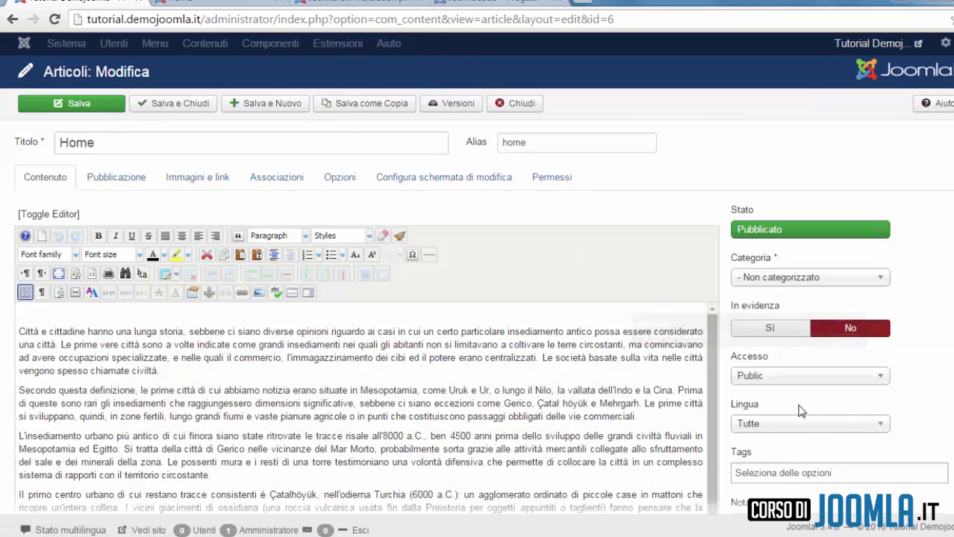
{"action": "left_click", "coordinate": [815, 425]}
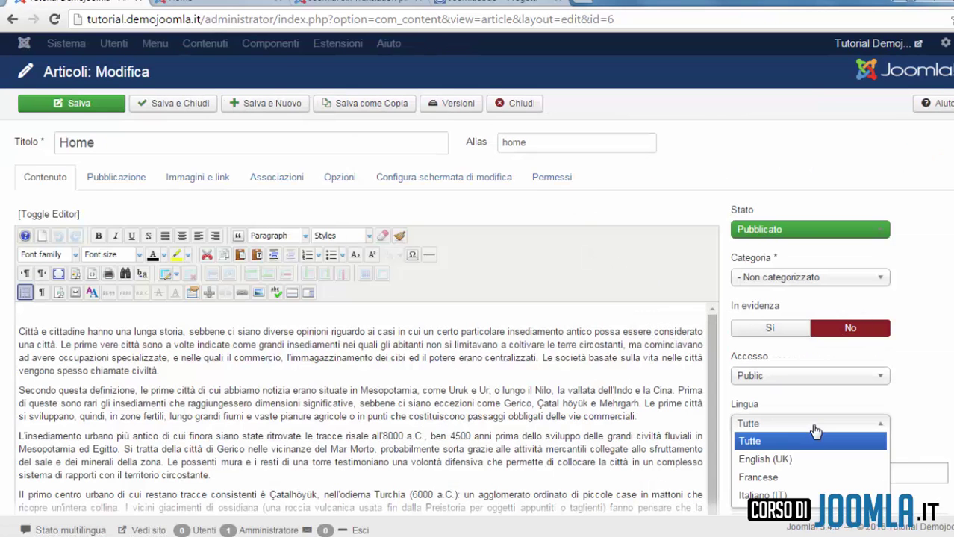
{"action": "left_click", "coordinate": [831, 498]}
{"action": "left_click", "coordinate": [187, 104]}
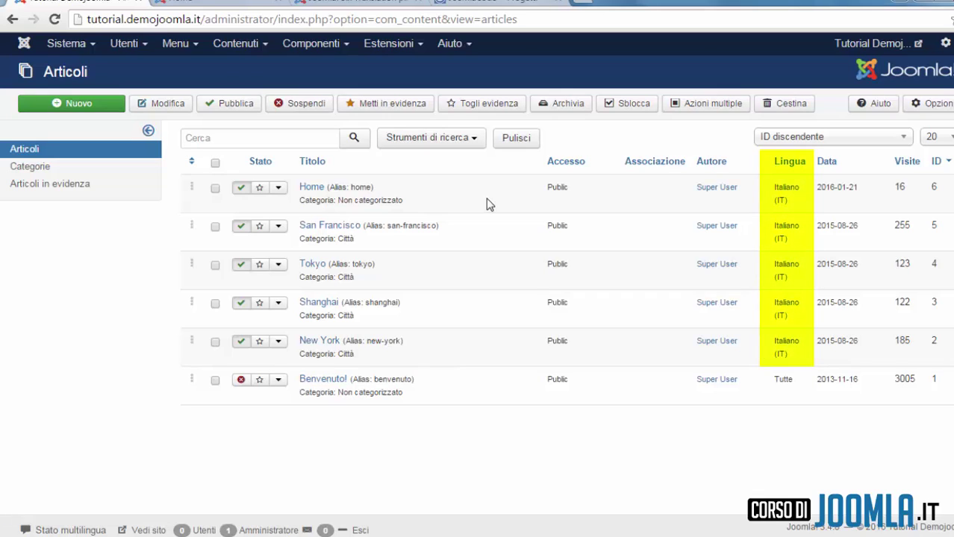
Step: Start a new article titled Home and fill its body with the English text about the history of towns and cities
{"action": "left_click", "coordinate": [68, 110]}
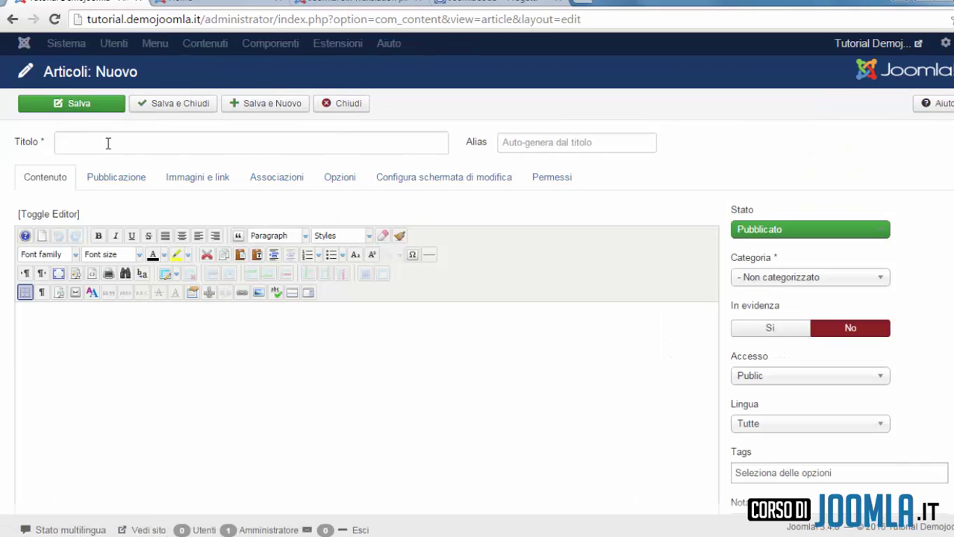
{"action": "left_click", "coordinate": [108, 144]}
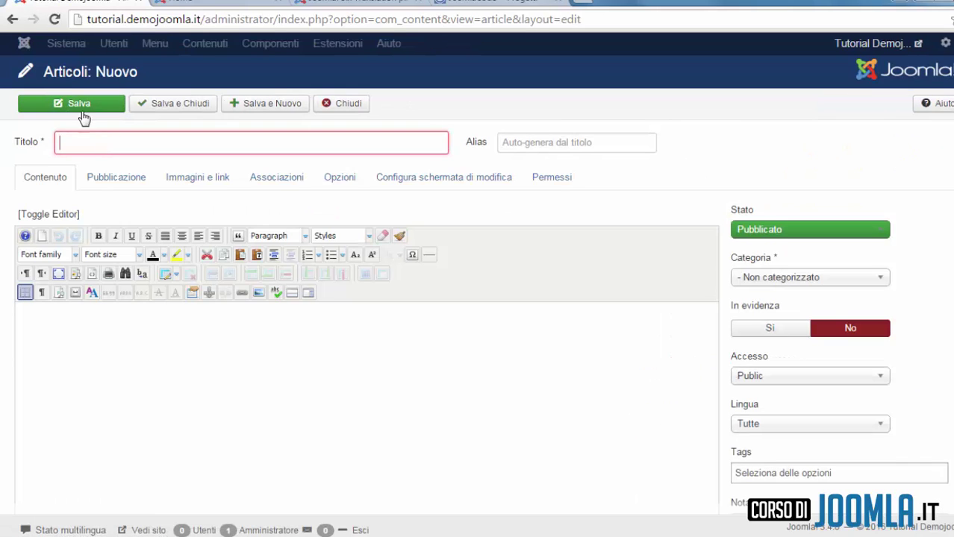
{"action": "type", "text": "Home"}
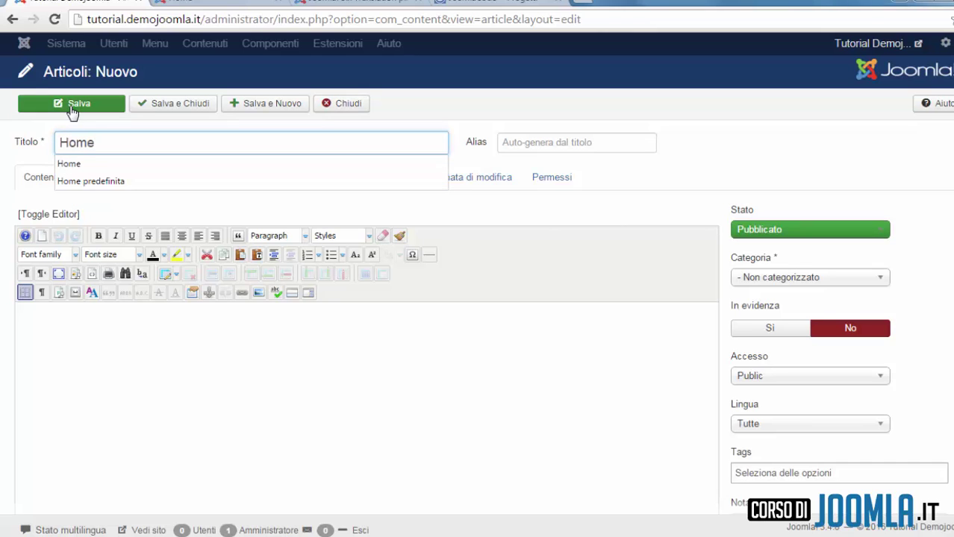
{"action": "left_click", "coordinate": [48, 318]}
{"action": "type", "text": "Towns and cities have a long history, although opinions vary on whether any particular ancient settlement can be considered a city. A city formed as central places of trade for the benefit of the members living in close proximity to others facilitates interaction of all kinds. These interactions generate both positive and negative externalities between others' actions. Benefits include reduced transport costs, exchange of ideas, sharing of natural resources, large local markets, and later in their development, amenities such as running water and sewage disposal. Possible costs would include higher rate of crime, higher mortality rates, higher cost of living, worse pollution, traffic and high commuting times. Cities grow when the benefits of proximity between people and firms are higher than the cost. The first true towns are sometimes considered large settlements where the inhabitants were no longer simply farmers of the surrounding area, but began to take on specialized occupations, and where trade, food storage and power were centralized. In 1950 Gordon Childe attempted to define a historic city with 10 general metrics"}
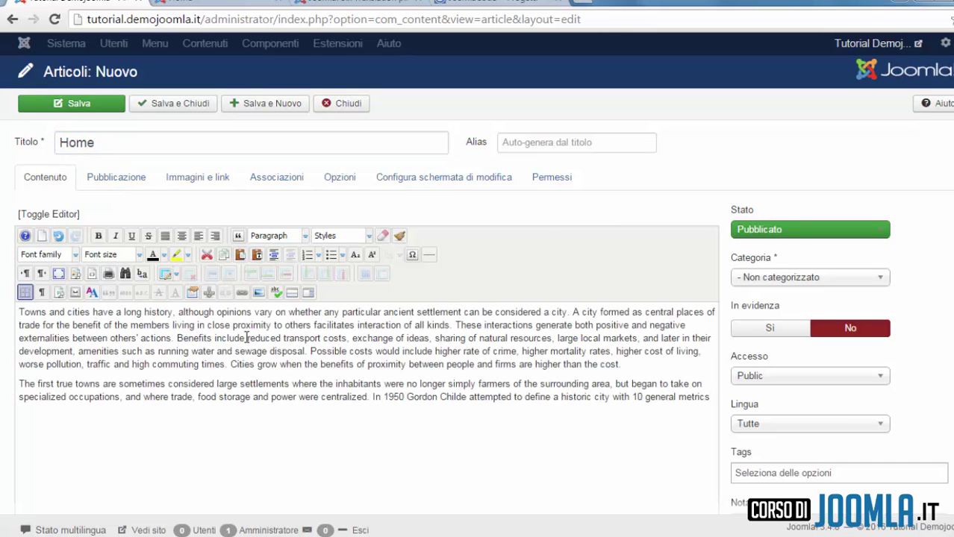
Step: Set the new Home article's language to English (UK) and its alias to home-en, and save and close it
{"action": "left_click", "coordinate": [771, 425]}
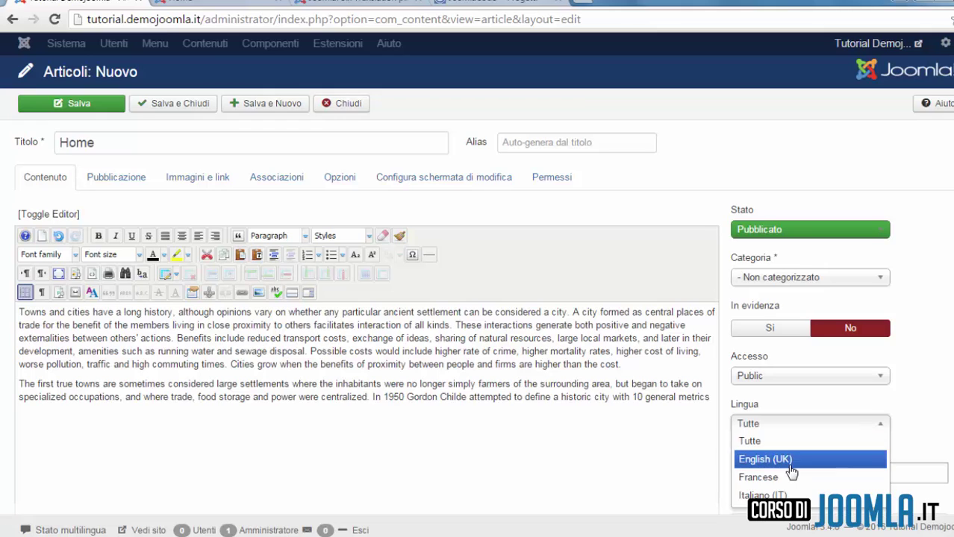
{"action": "left_click", "coordinate": [777, 457]}
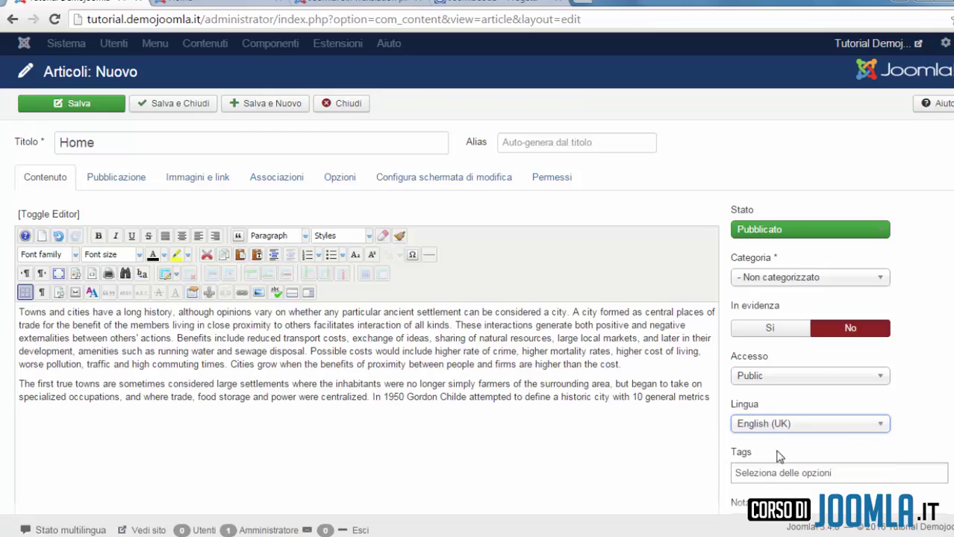
{"action": "left_click", "coordinate": [542, 142]}
{"action": "type", "text": "home-en"}
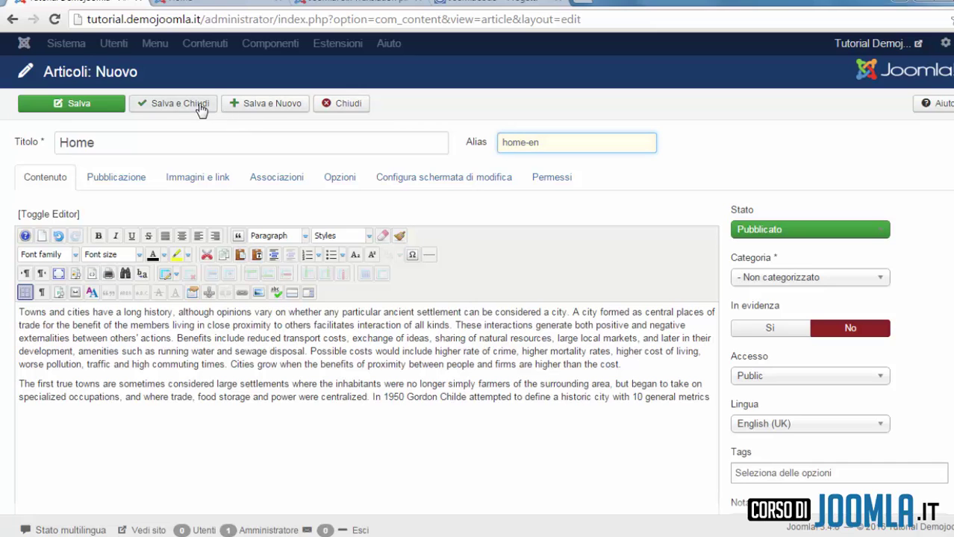
{"action": "left_click", "coordinate": [198, 106]}
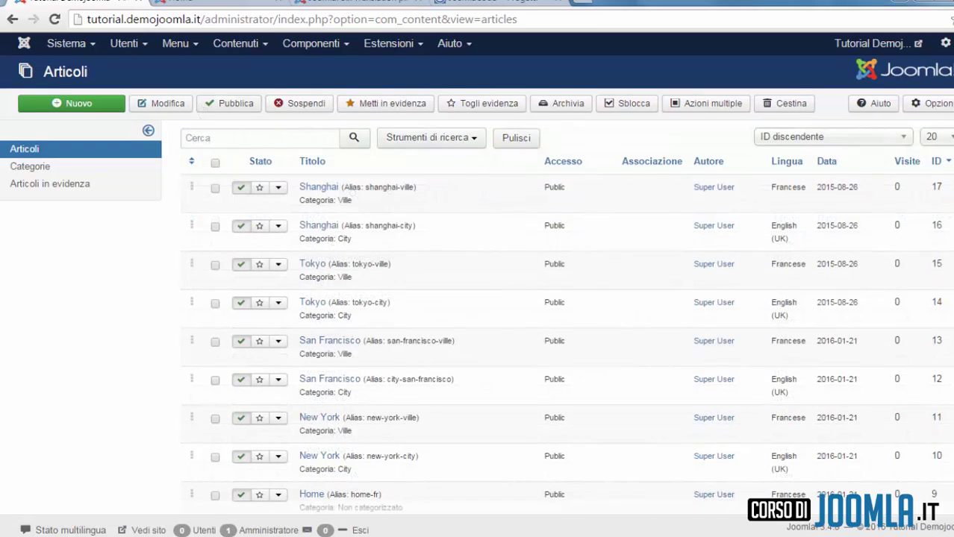
Step: Open the French New York article (new-york-ville) and associate it with the Italian New York article
{"action": "scroll", "coordinate": [477, 298], "scroll_direction": "down", "scroll_amount": 4}
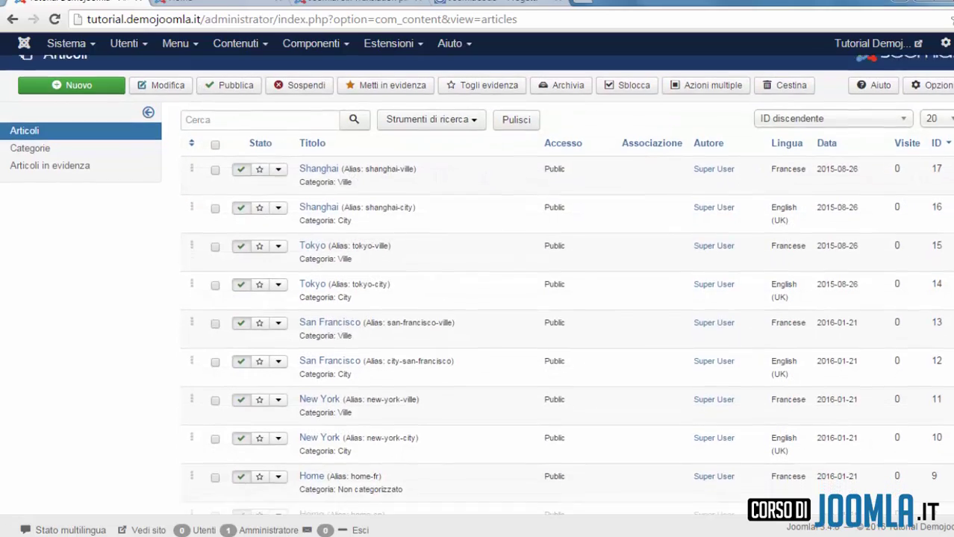
{"action": "scroll", "coordinate": [477, 299], "scroll_direction": "down", "scroll_amount": 2}
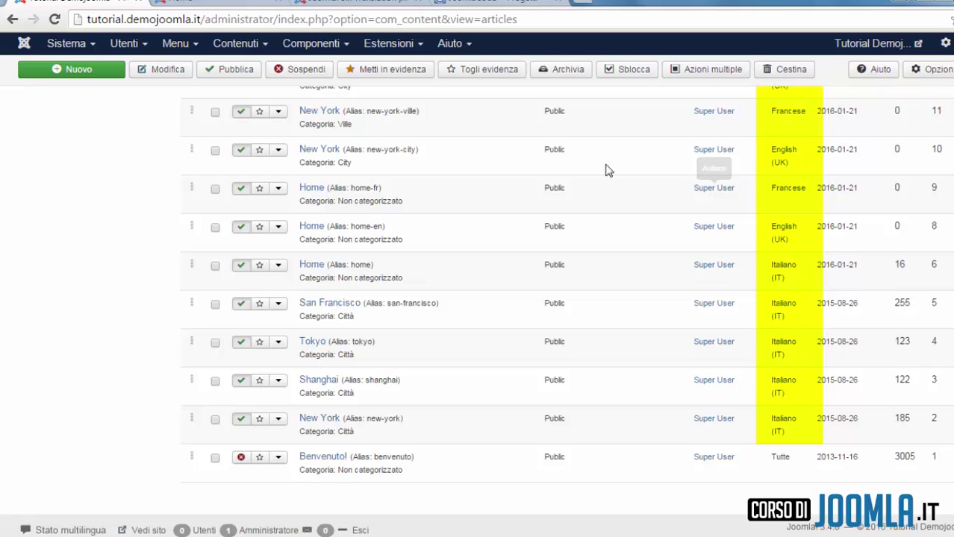
{"action": "left_click", "coordinate": [333, 113]}
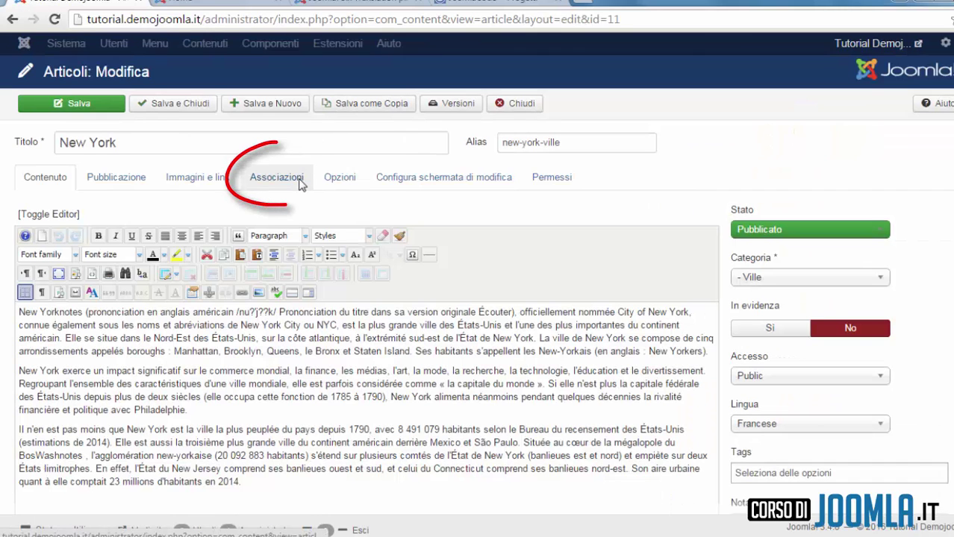
{"action": "left_click", "coordinate": [300, 183]}
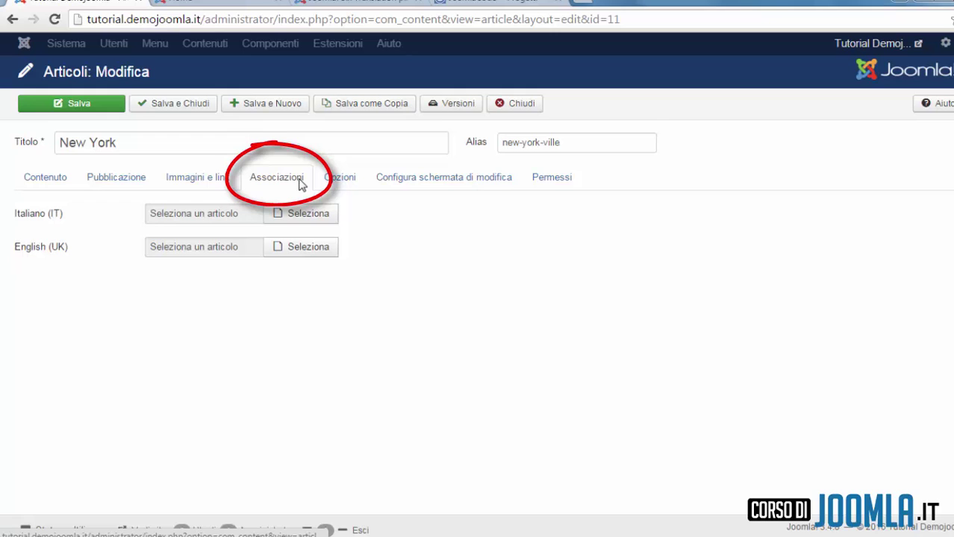
{"action": "left_click", "coordinate": [304, 216]}
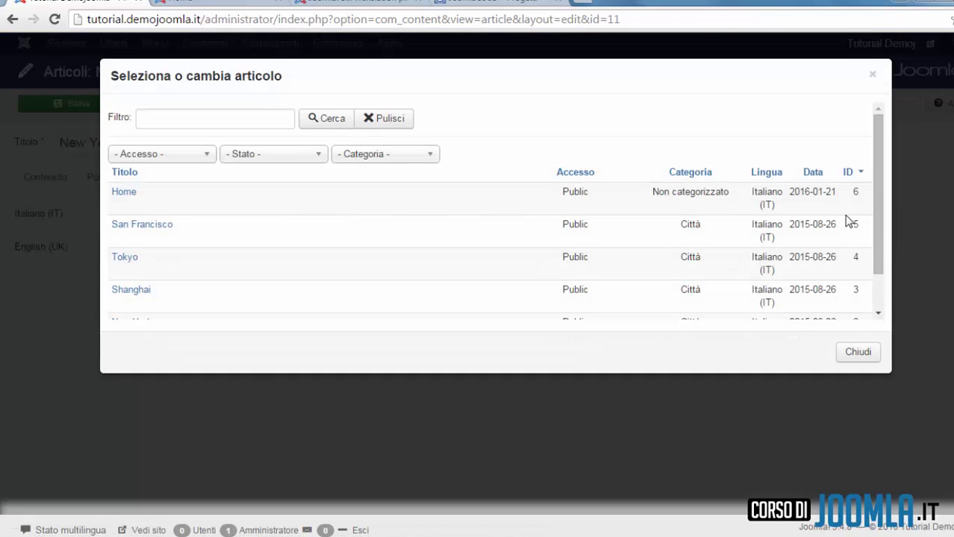
{"action": "left_click_drag", "start_coordinate": [882, 229], "coordinate": [882, 272]}
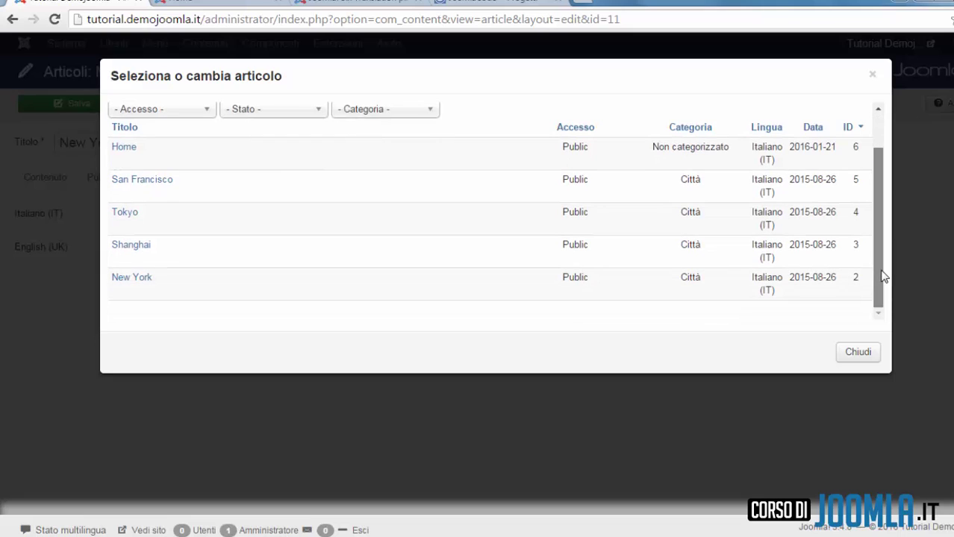
{"action": "left_click", "coordinate": [139, 282]}
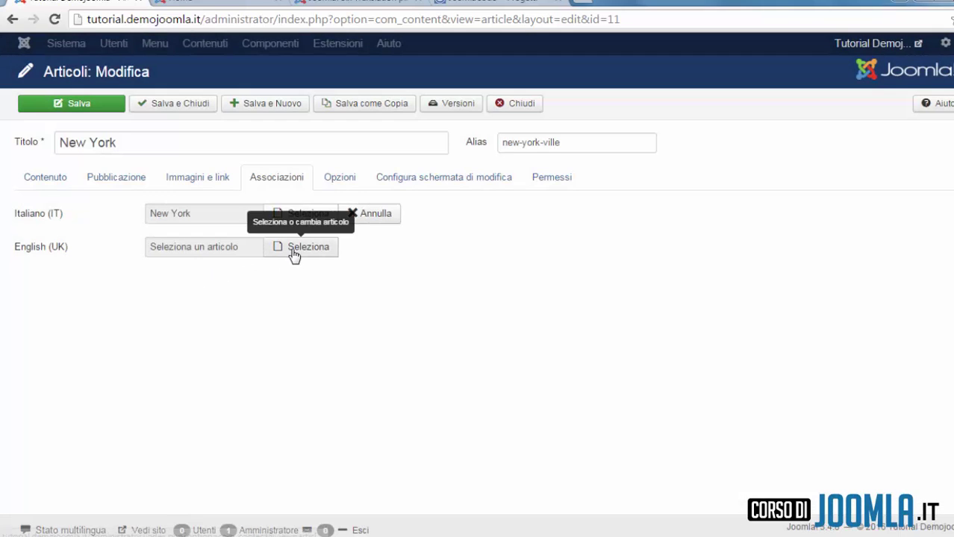
Step: Associate the French New York article with the English (UK) New York article, and save and close it
{"action": "left_click", "coordinate": [293, 252]}
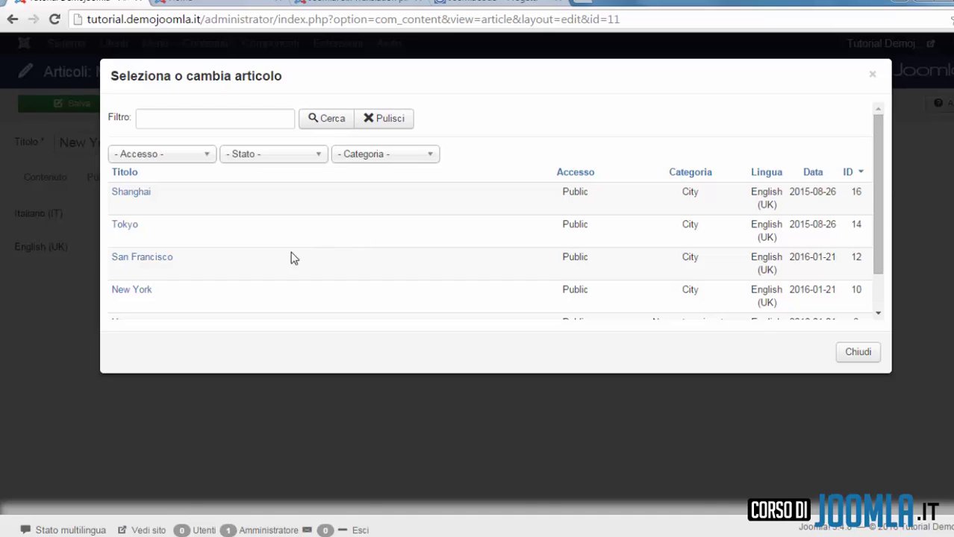
{"action": "left_click", "coordinate": [141, 292]}
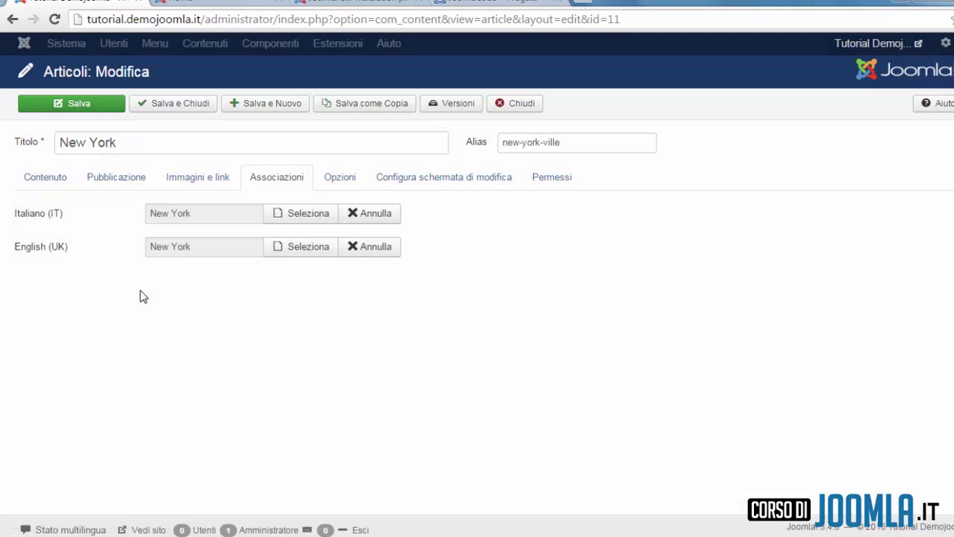
{"action": "left_click", "coordinate": [206, 109]}
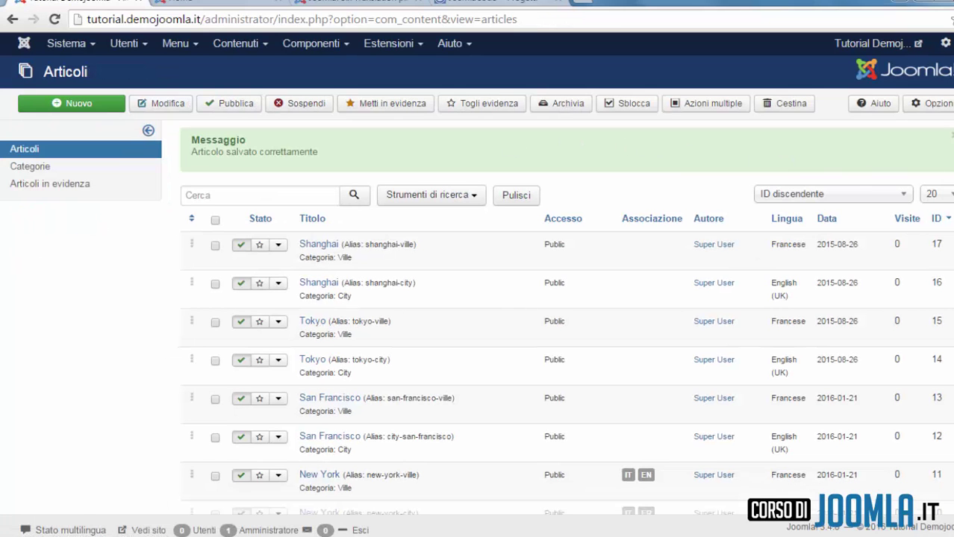
Step: Check the New York associations in the article list and look at the public site's Italian home page
{"action": "scroll", "coordinate": [478, 298], "scroll_direction": "down", "scroll_amount": 6}
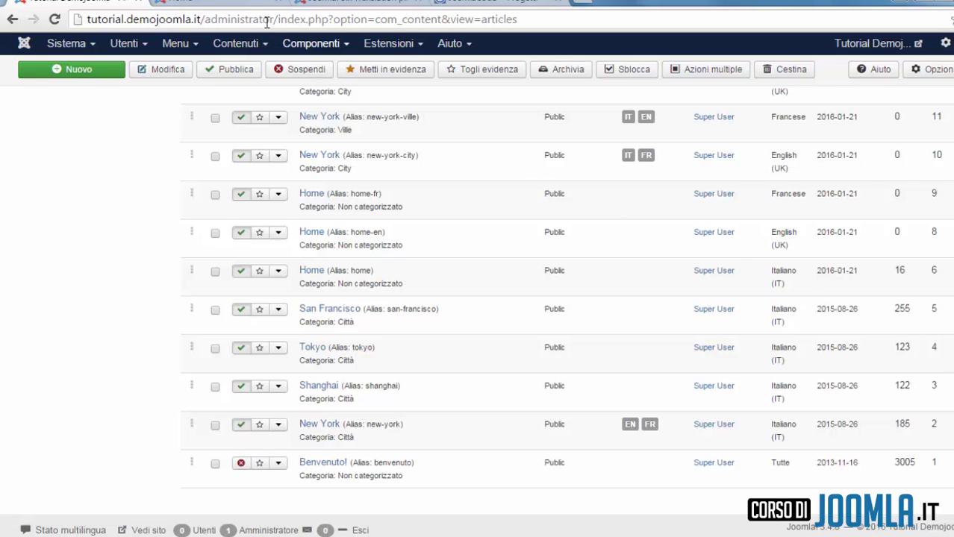
{"action": "left_click", "coordinate": [232, 4]}
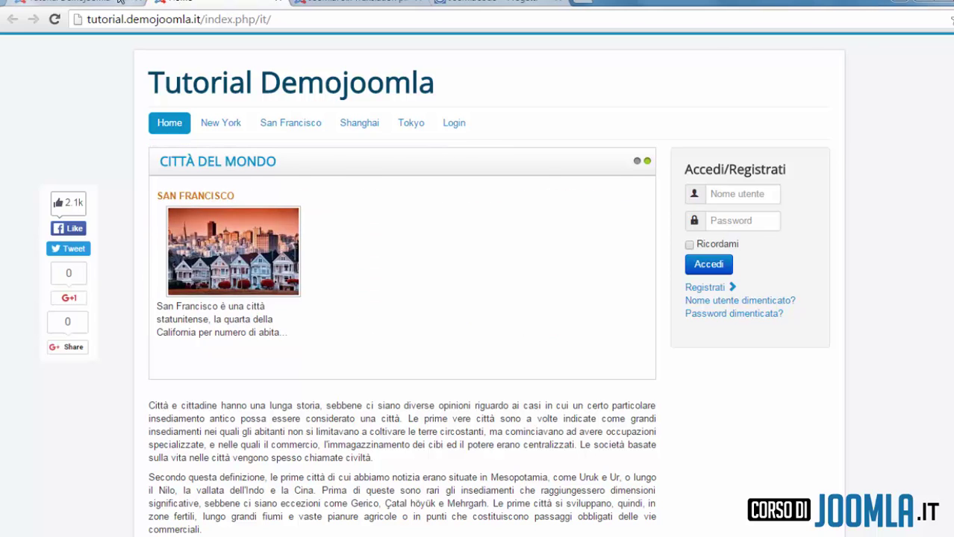
{"action": "left_click", "coordinate": [75, 3]}
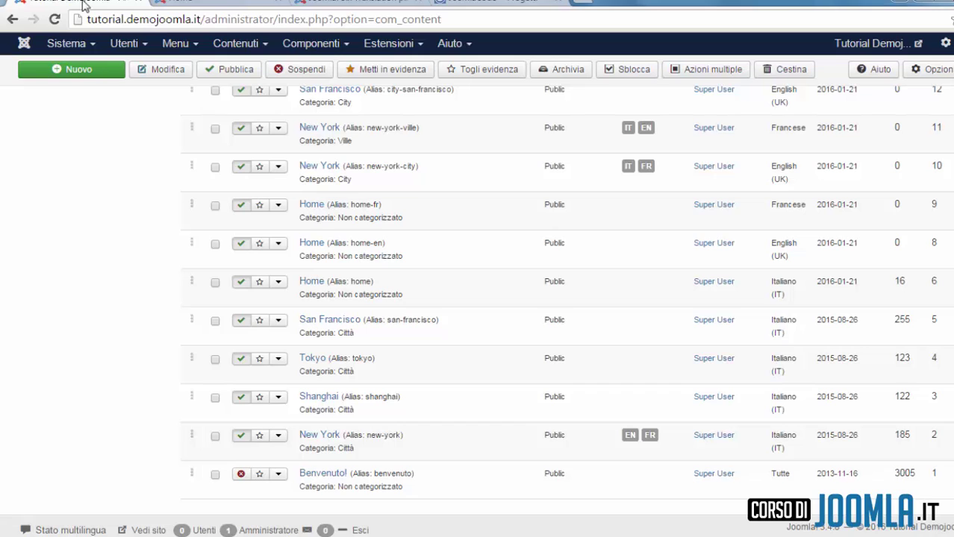
Step: Retitle the mainmenu menu as Menu IT, set its description to Menu Italiano, and save and close it
{"action": "left_click", "coordinate": [176, 44]}
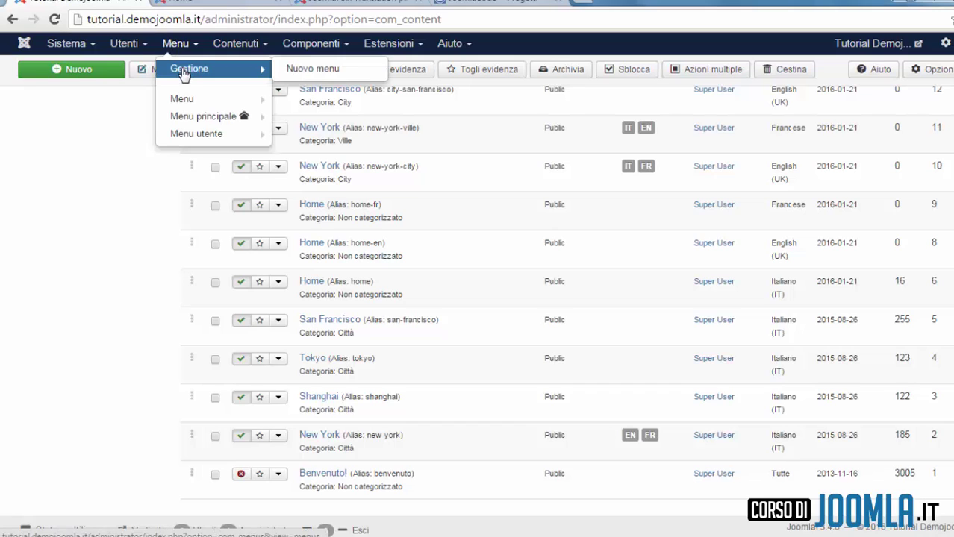
{"action": "left_click", "coordinate": [183, 68]}
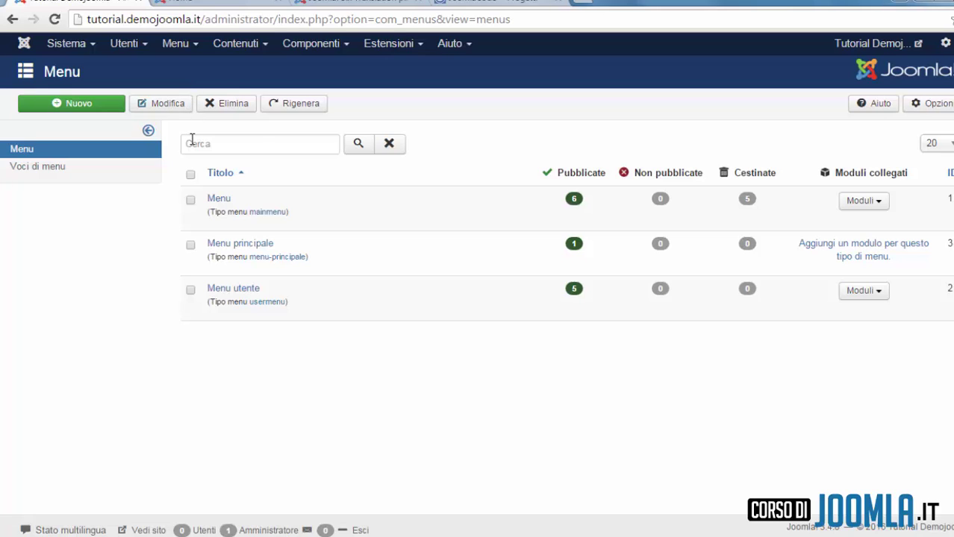
{"action": "left_click", "coordinate": [192, 201]}
{"action": "left_click", "coordinate": [168, 110]}
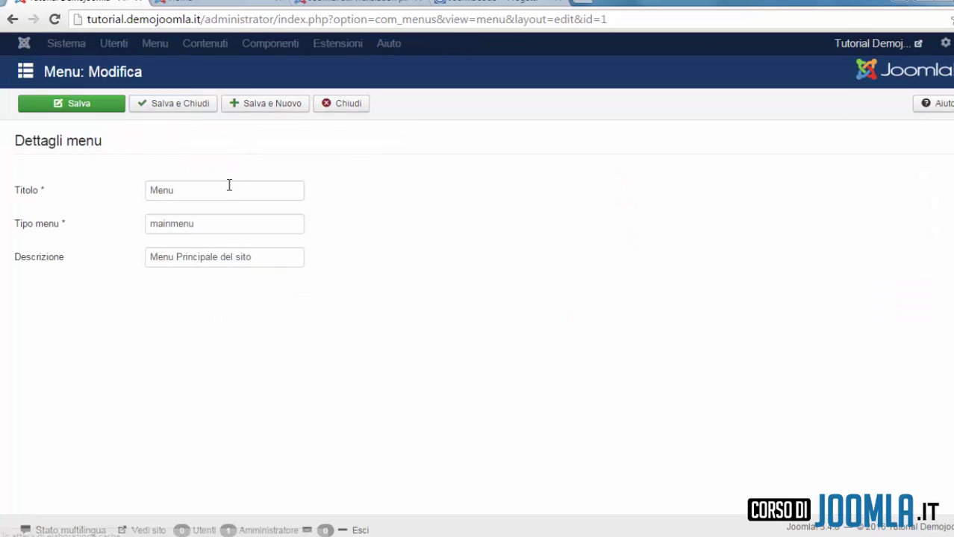
{"action": "left_click", "coordinate": [224, 197]}
{"action": "type", "text": "IT"}
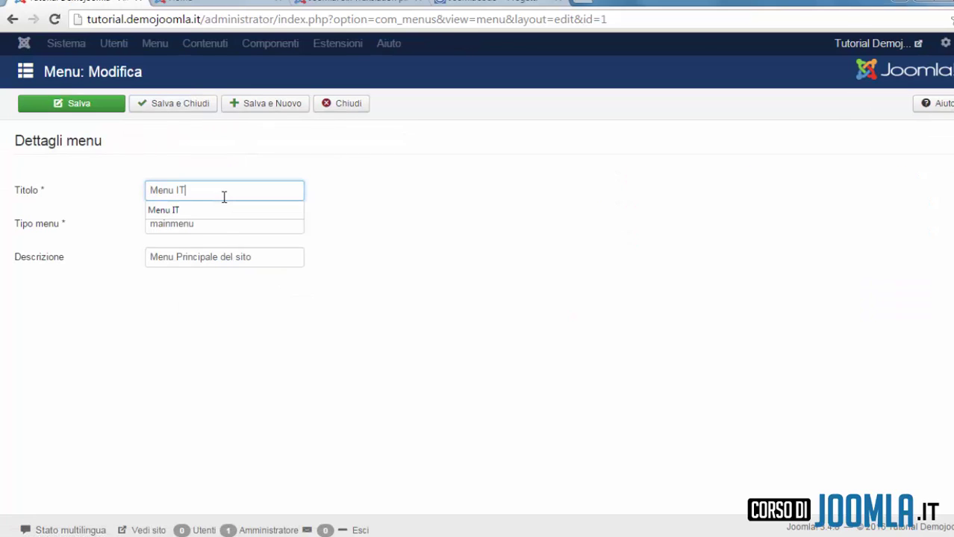
{"action": "left_click_drag", "start_coordinate": [255, 259], "coordinate": [174, 263]}
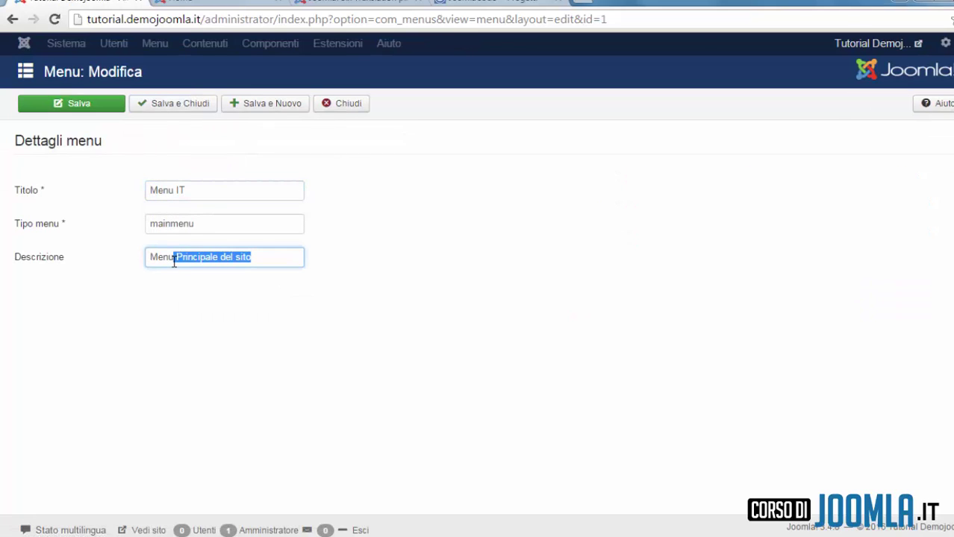
{"action": "type", "text": "Italiano"}
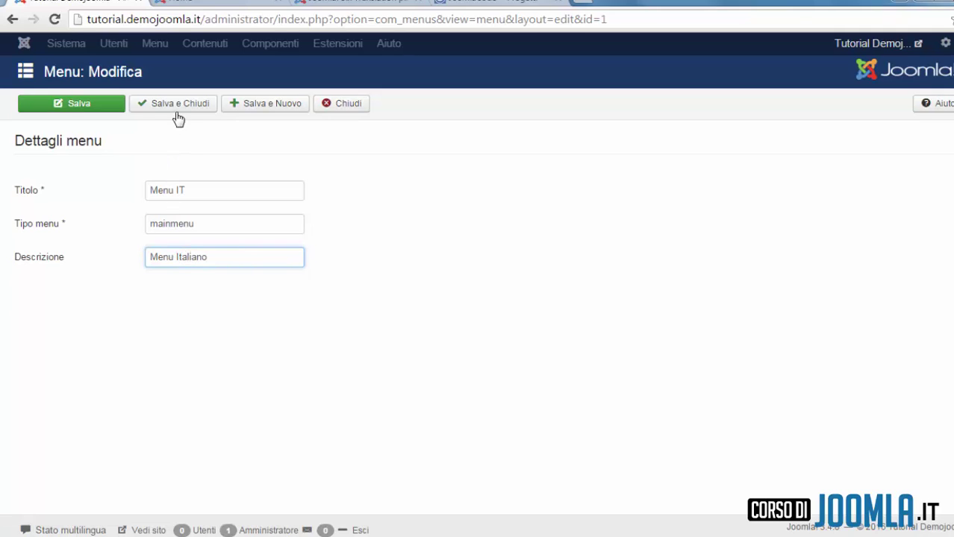
{"action": "left_click", "coordinate": [179, 112]}
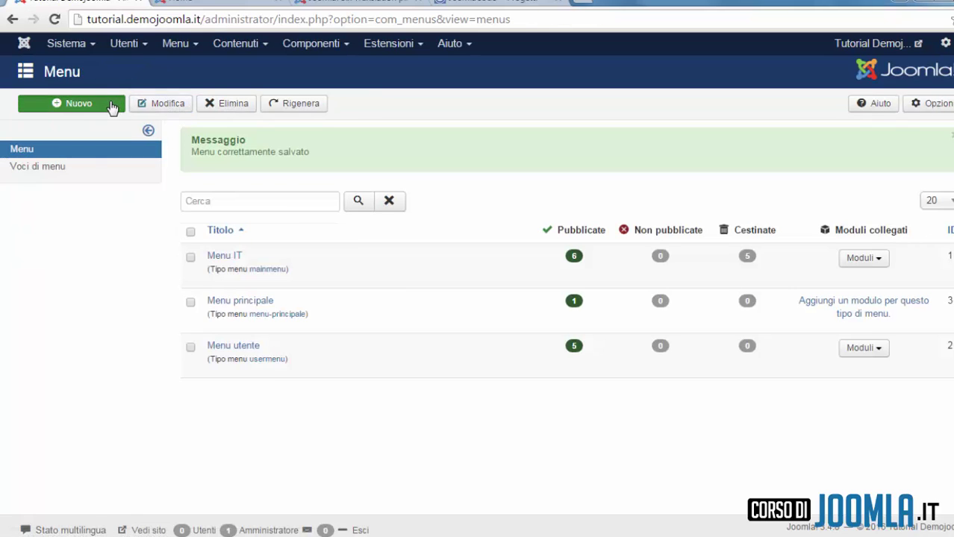
Step: Create a menu titled MENU EN with menu type menu inglese, and save it with a new blank menu form
{"action": "left_click", "coordinate": [113, 106]}
{"action": "left_click", "coordinate": [174, 194]}
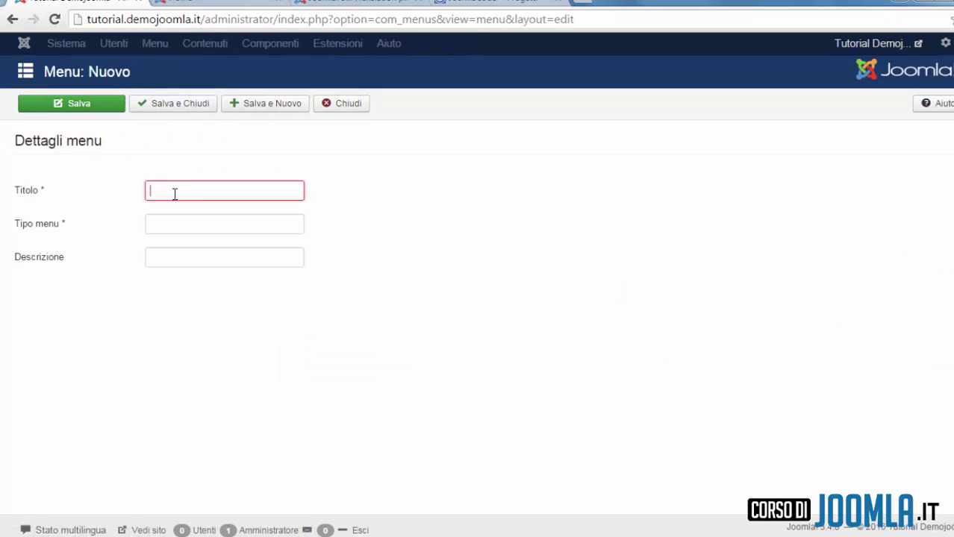
{"action": "type", "text": "MENU"}
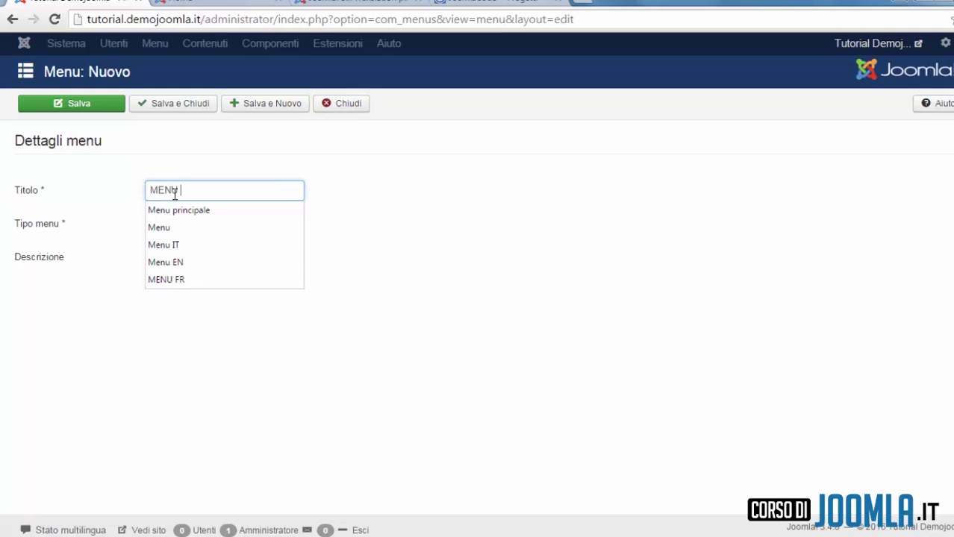
{"action": "type", "text": " E"}
{"action": "key", "text": "BackSpace"}
{"action": "type", "text": "EN"}
{"action": "key", "text": "Tab"}
{"action": "key", "text": "Down"}
{"action": "key", "text": "Return"}
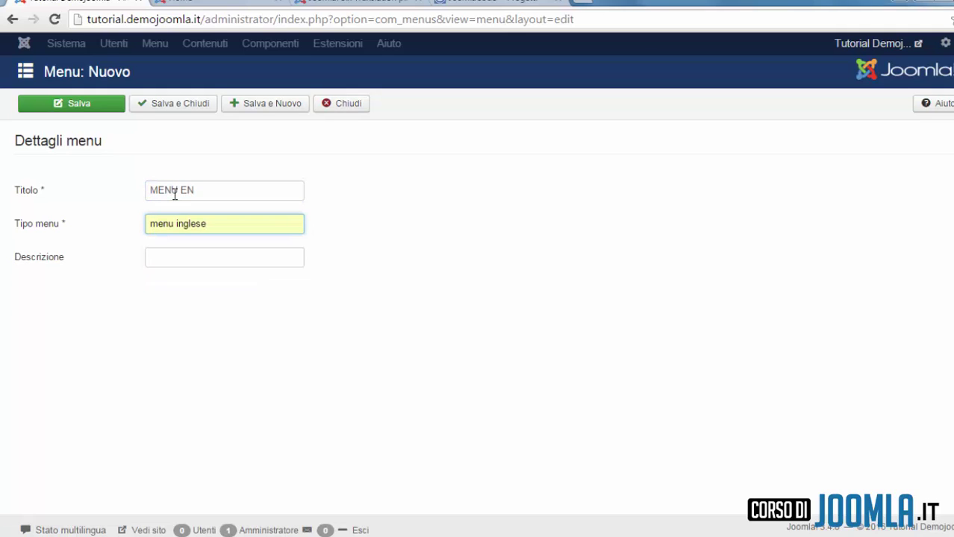
{"action": "left_click", "coordinate": [259, 109]}
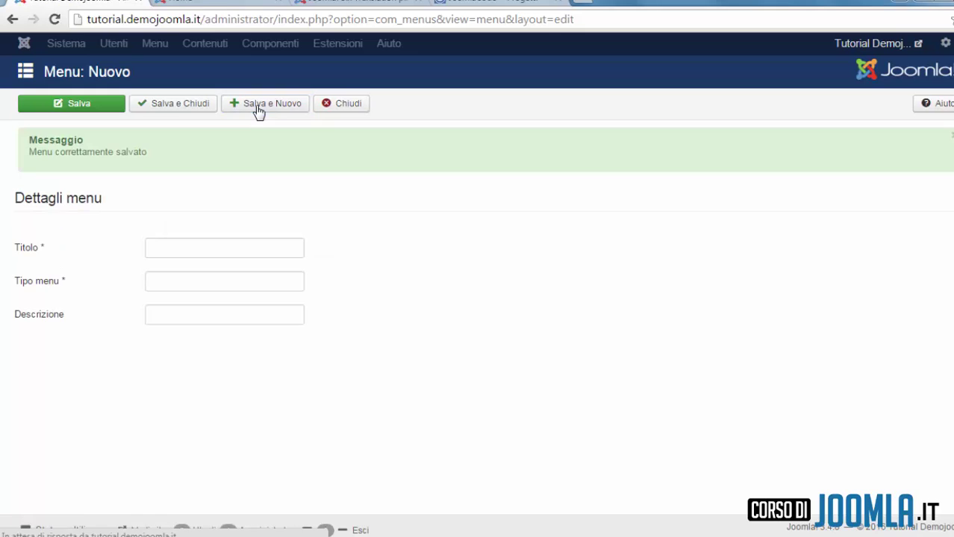
Step: Create a menu titled MENU FR with menu type menu francese, and save and close it
{"action": "left_click", "coordinate": [199, 248]}
{"action": "type", "text": "M"}
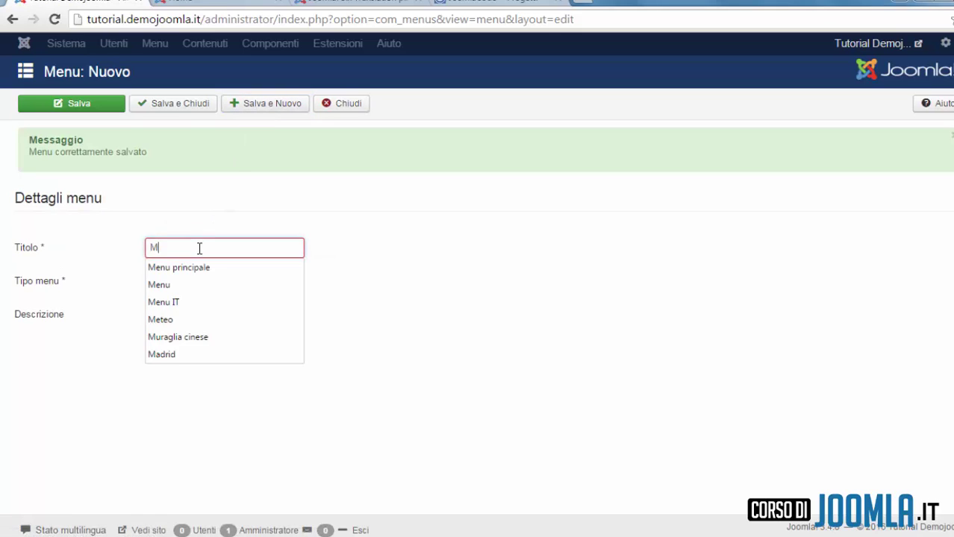
{"action": "type", "text": "ENU FR"}
{"action": "key", "text": "Tab"}
{"action": "type", "text": "menu francese"}
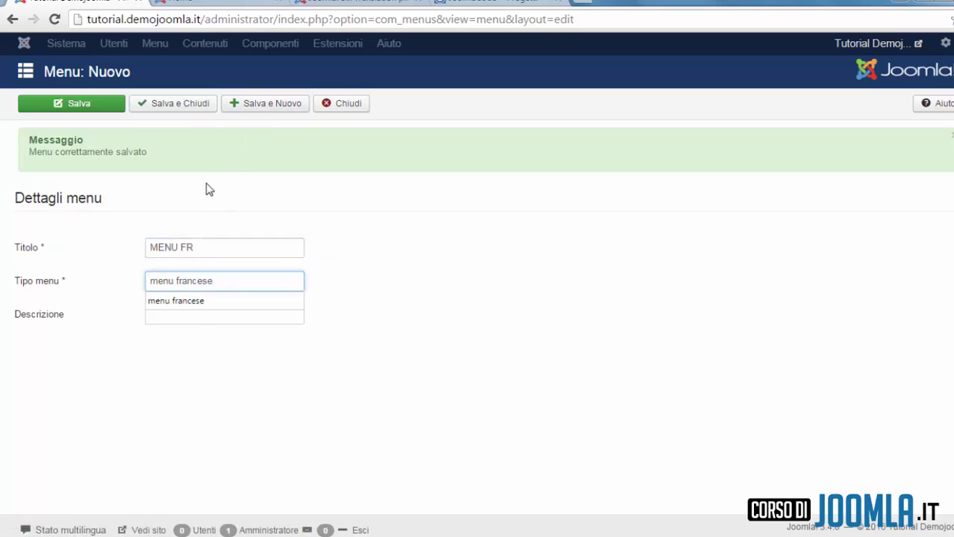
{"action": "left_click", "coordinate": [200, 109]}
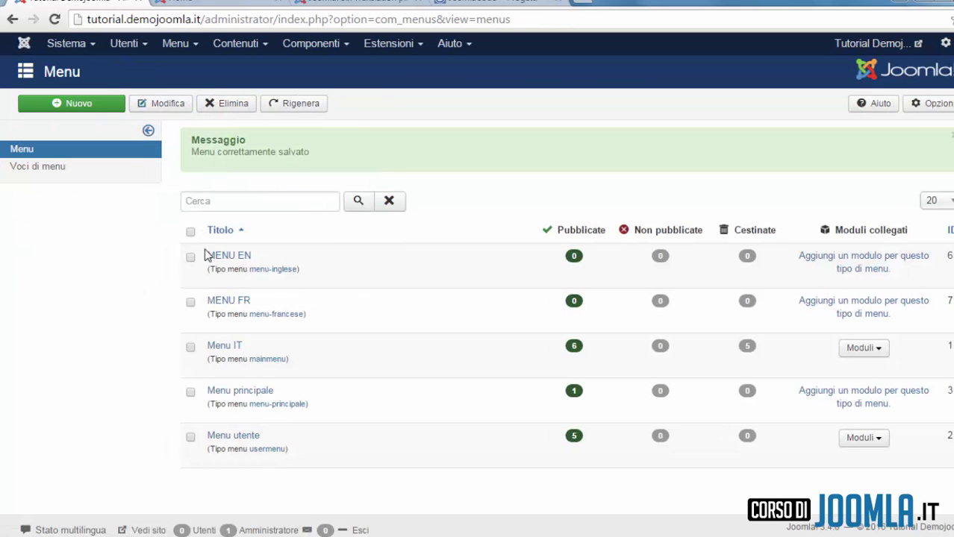
Step: Set the language of Menu IT's Home item to Italiano (IT), save and close it, and make it the default home page
{"action": "left_click", "coordinate": [224, 345]}
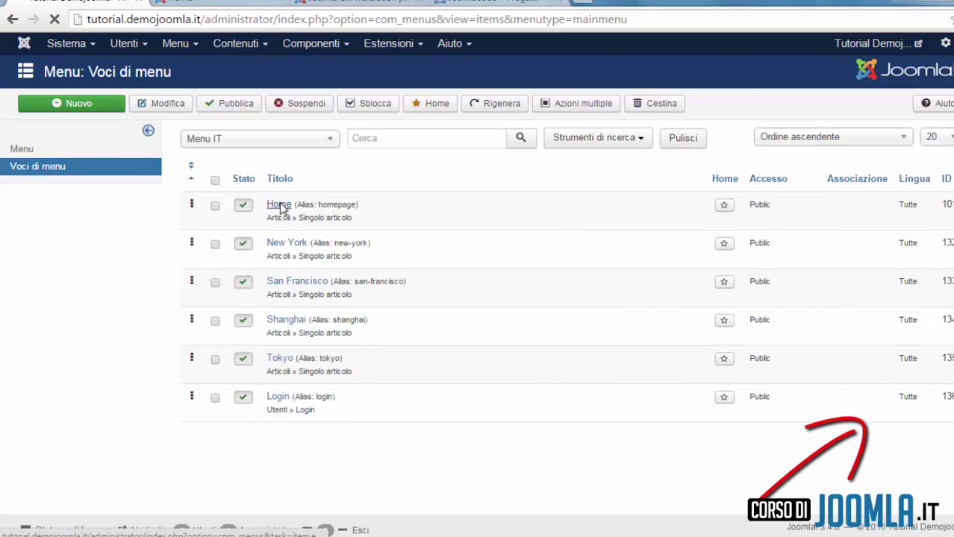
{"action": "left_click", "coordinate": [283, 206]}
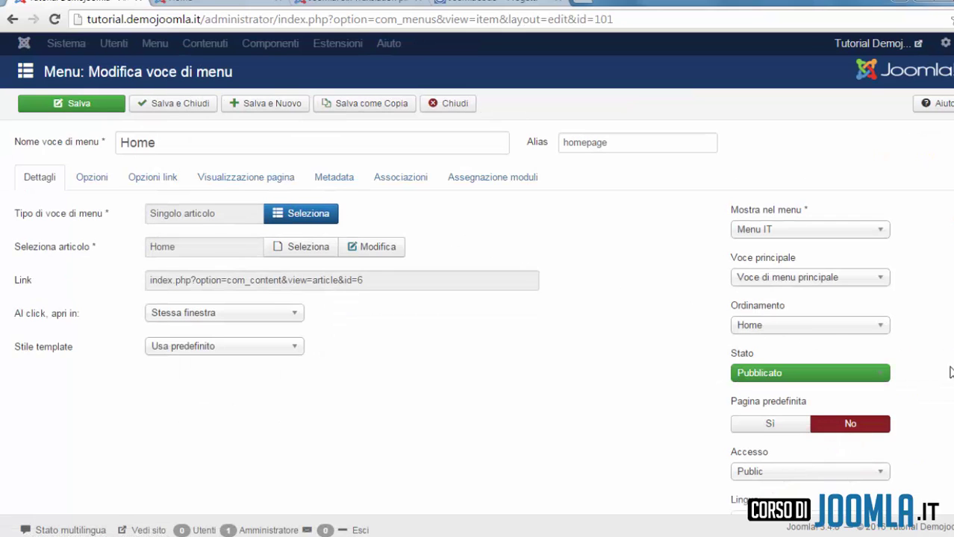
{"action": "scroll", "coordinate": [728, 319], "scroll_direction": "down", "scroll_amount": 2}
{"action": "left_click", "coordinate": [878, 425]}
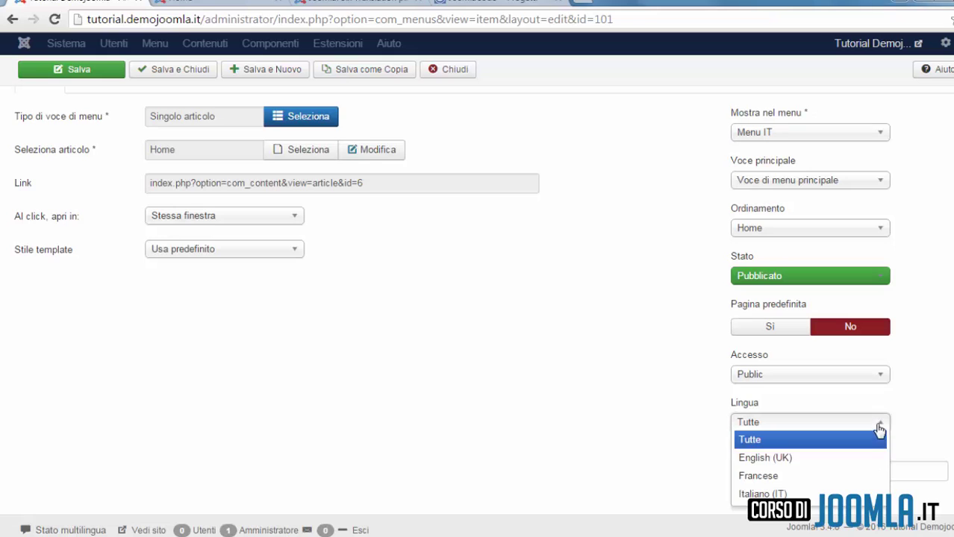
{"action": "left_click", "coordinate": [834, 499]}
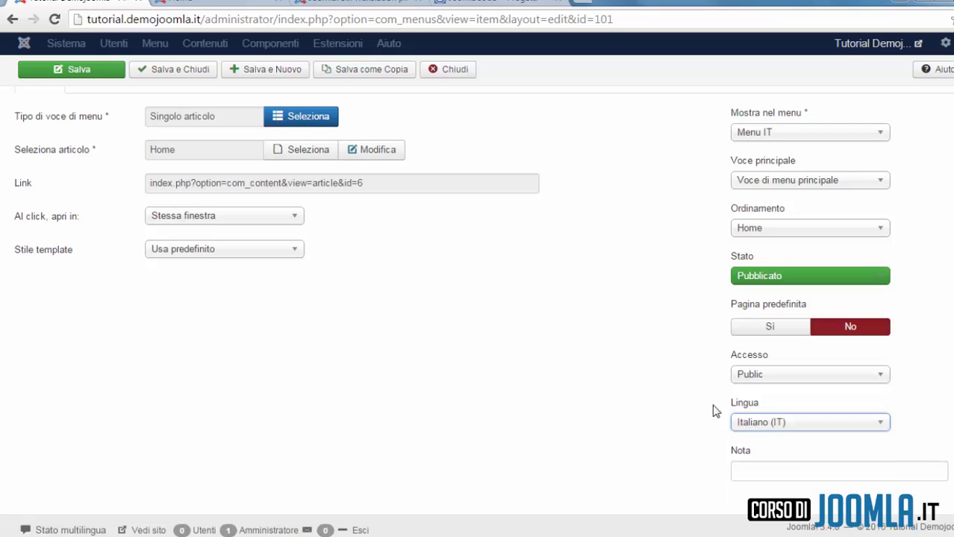
{"action": "left_click", "coordinate": [177, 71]}
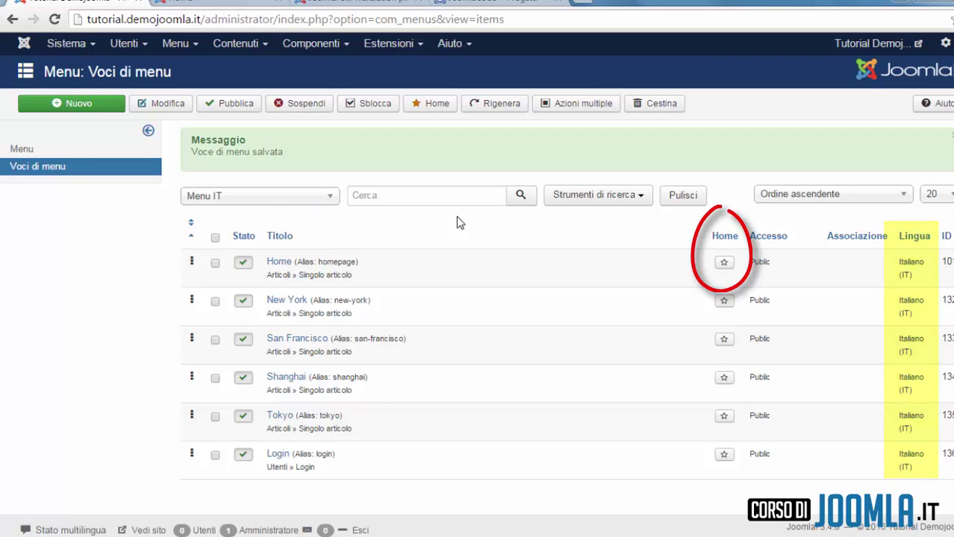
{"action": "left_click", "coordinate": [721, 265]}
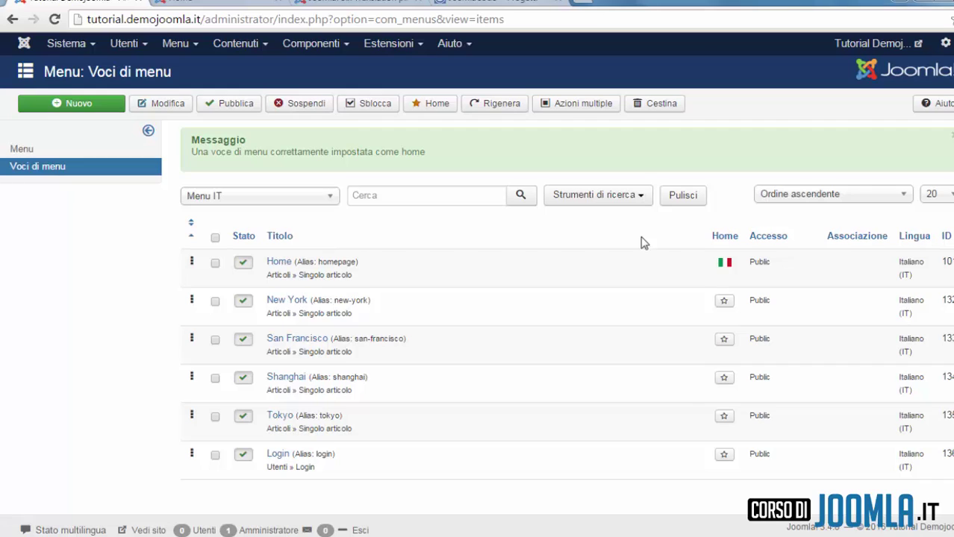
Step: Start a new item in MENU EN named HOME with the menu item type Singolo articolo
{"action": "left_click", "coordinate": [171, 44]}
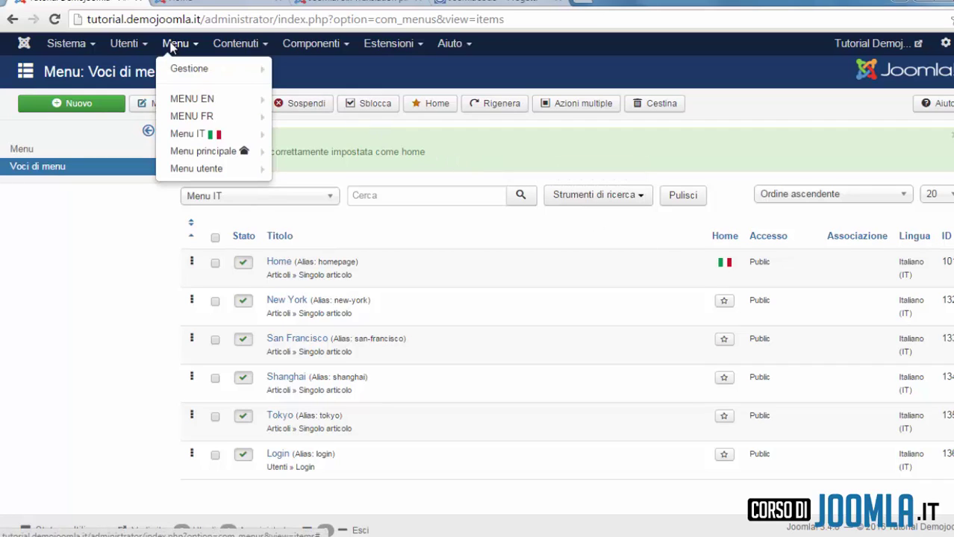
{"action": "left_click", "coordinate": [193, 103]}
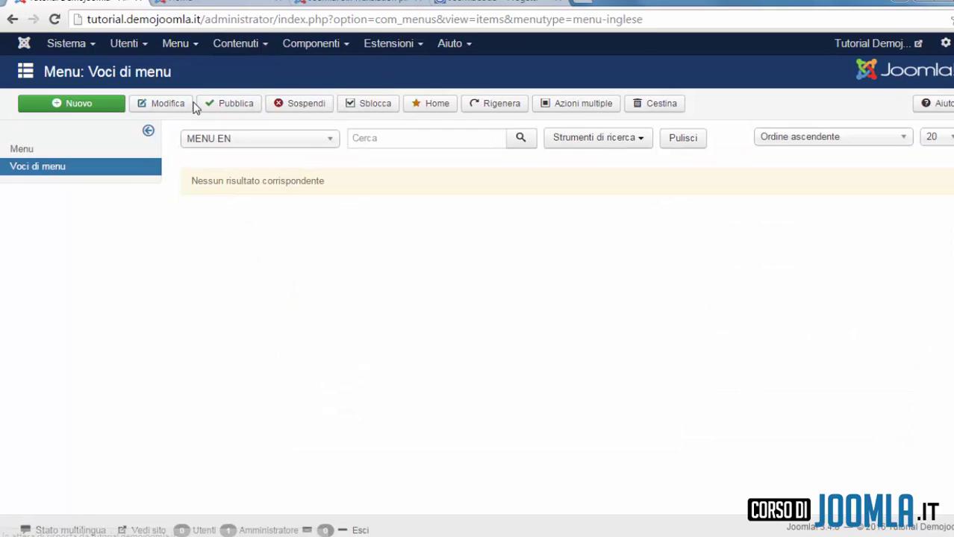
{"action": "left_click", "coordinate": [78, 104]}
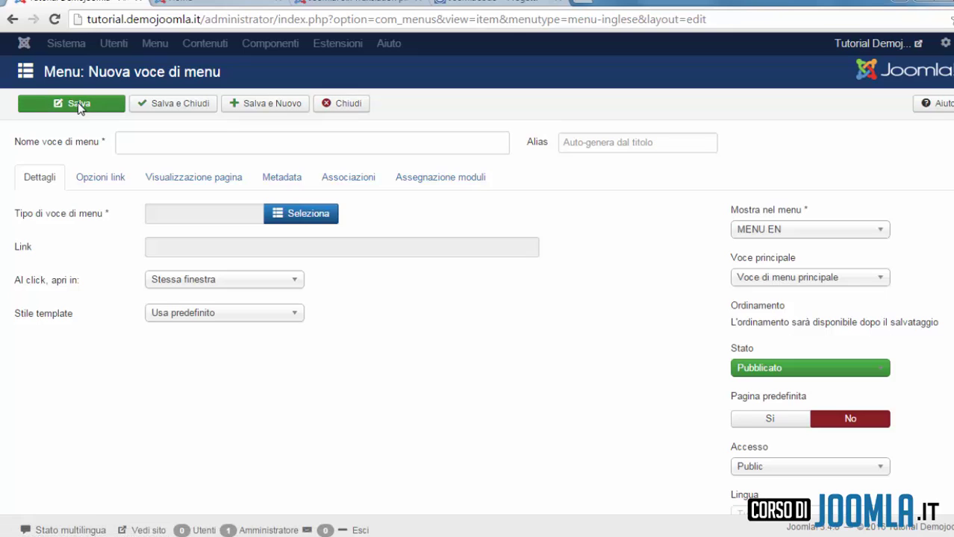
{"action": "left_click", "coordinate": [142, 142]}
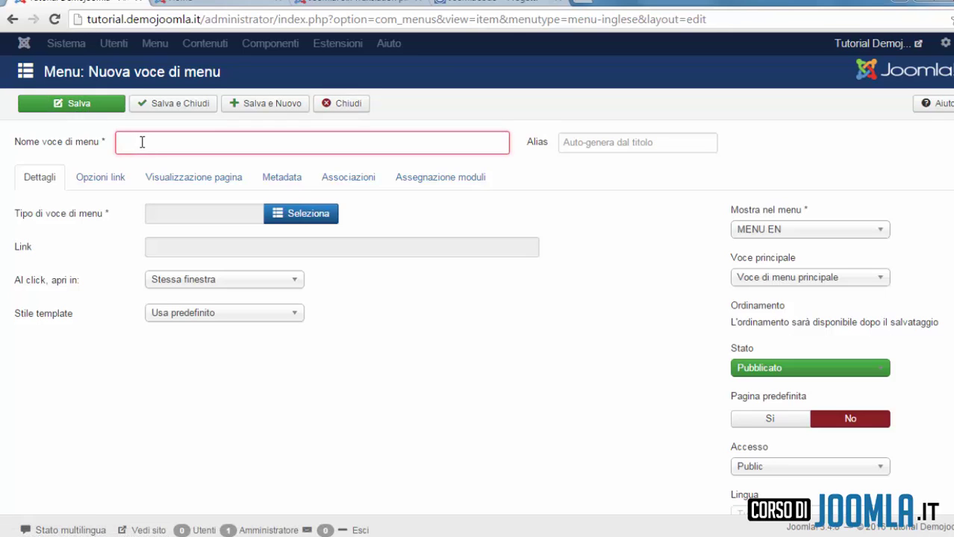
{"action": "type", "text": "HOME"}
{"action": "left_click", "coordinate": [280, 218]}
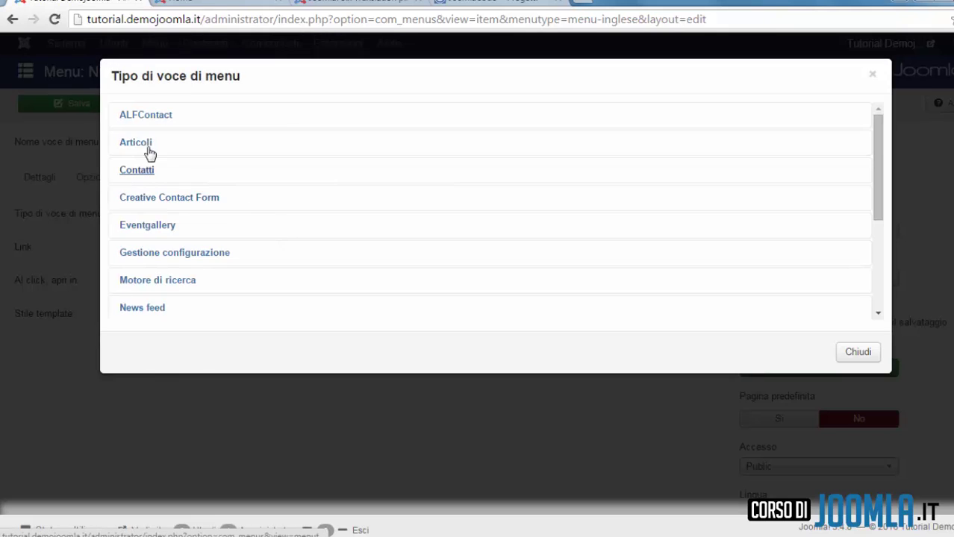
{"action": "left_click", "coordinate": [149, 152]}
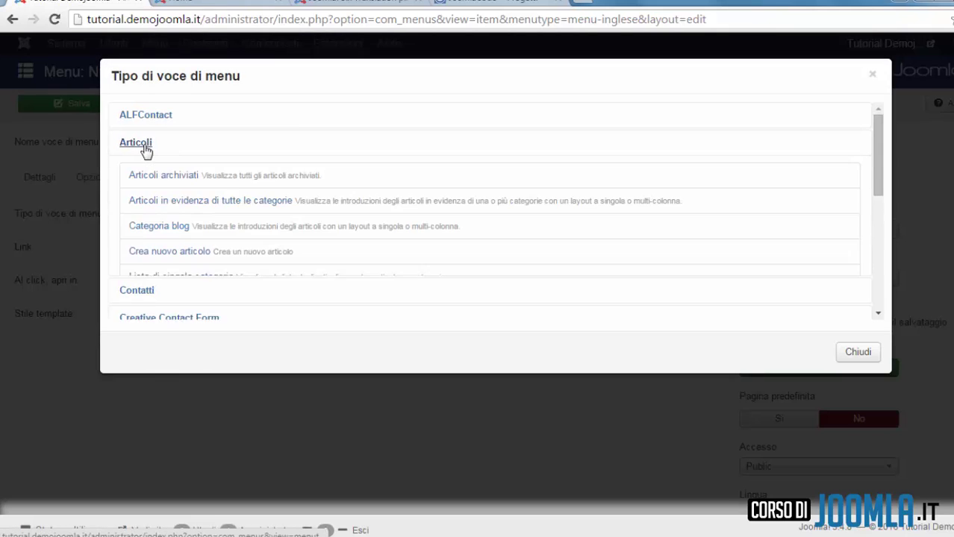
{"action": "scroll", "coordinate": [153, 239], "scroll_direction": "down", "scroll_amount": 1}
{"action": "left_click", "coordinate": [150, 258]}
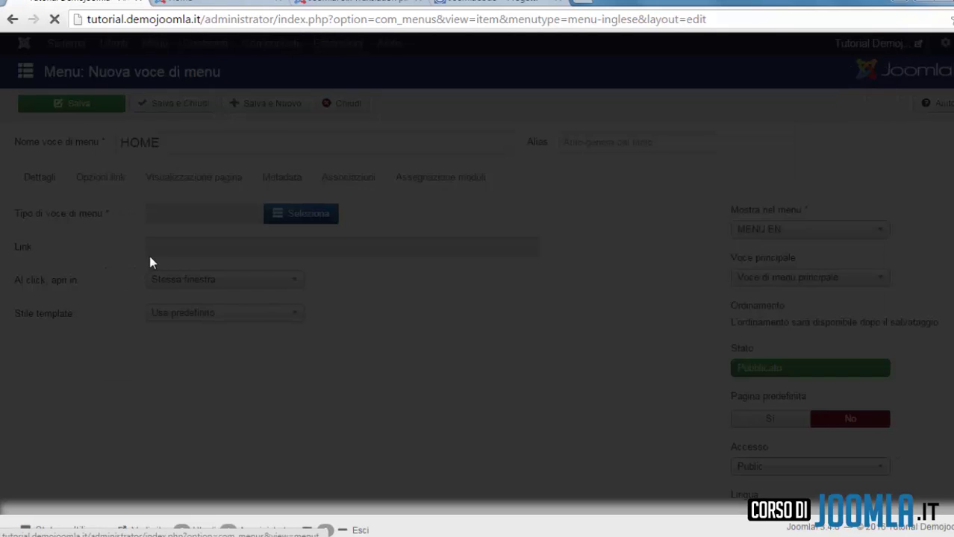
Step: Filter the article selection by English (UK) and choose the Home article for the HOME menu item
{"action": "left_click", "coordinate": [302, 251]}
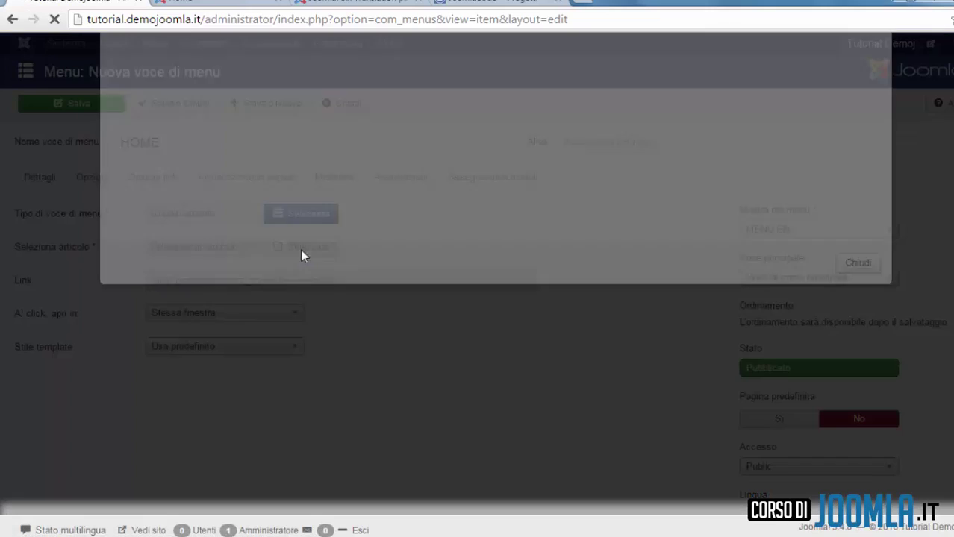
{"action": "scroll", "coordinate": [233, 214], "scroll_direction": "down", "scroll_amount": 2}
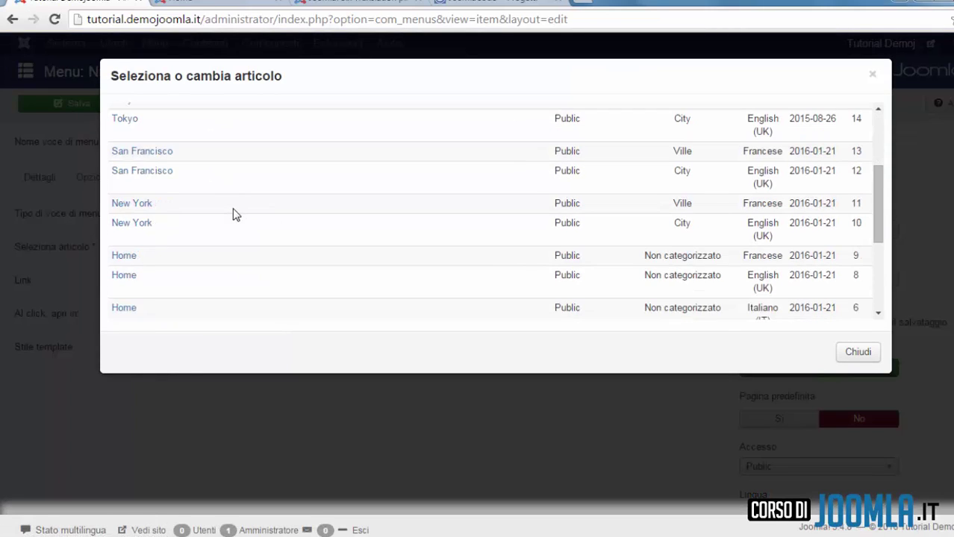
{"action": "scroll", "coordinate": [232, 214], "scroll_direction": "up", "scroll_amount": 2}
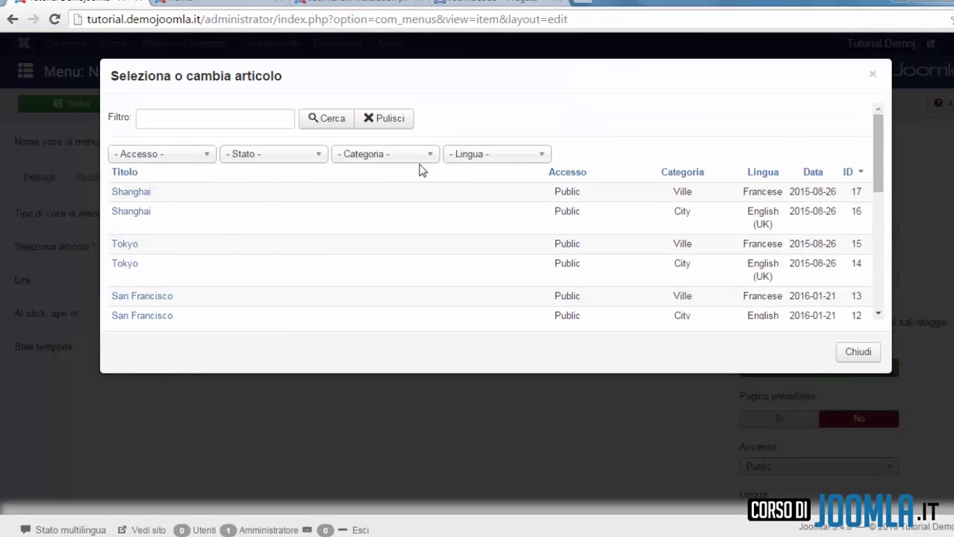
{"action": "left_click", "coordinate": [471, 156]}
{"action": "left_click", "coordinate": [500, 209]}
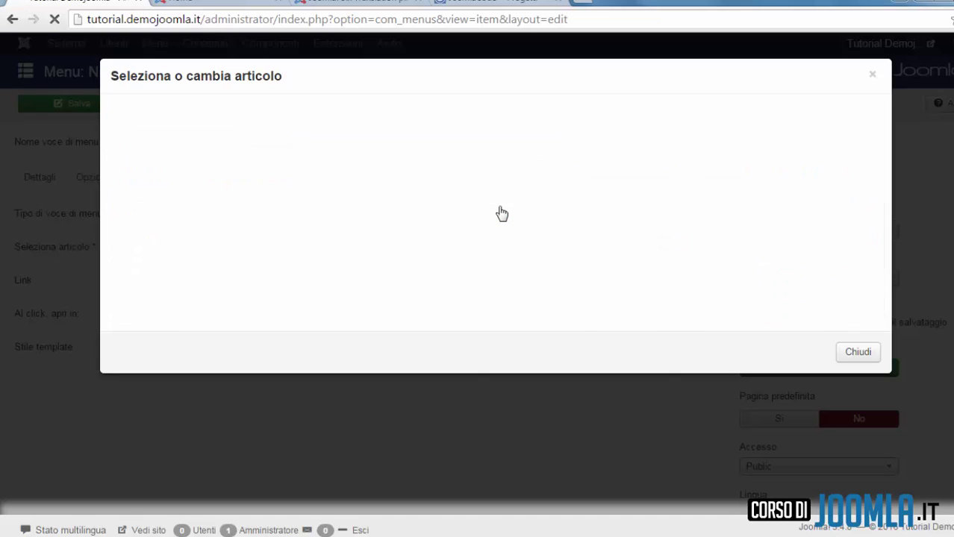
{"action": "scroll", "coordinate": [446, 224], "scroll_direction": "down", "scroll_amount": 1}
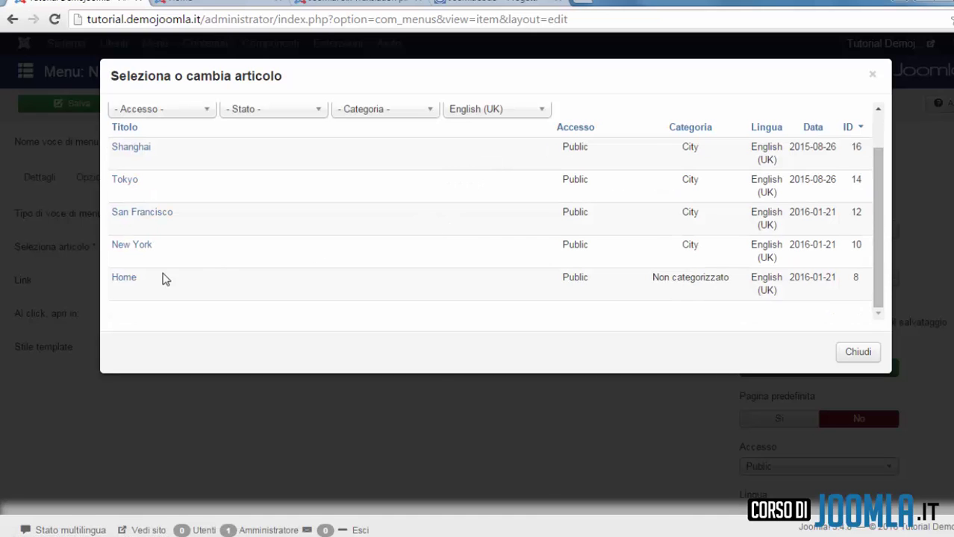
{"action": "left_click", "coordinate": [126, 278]}
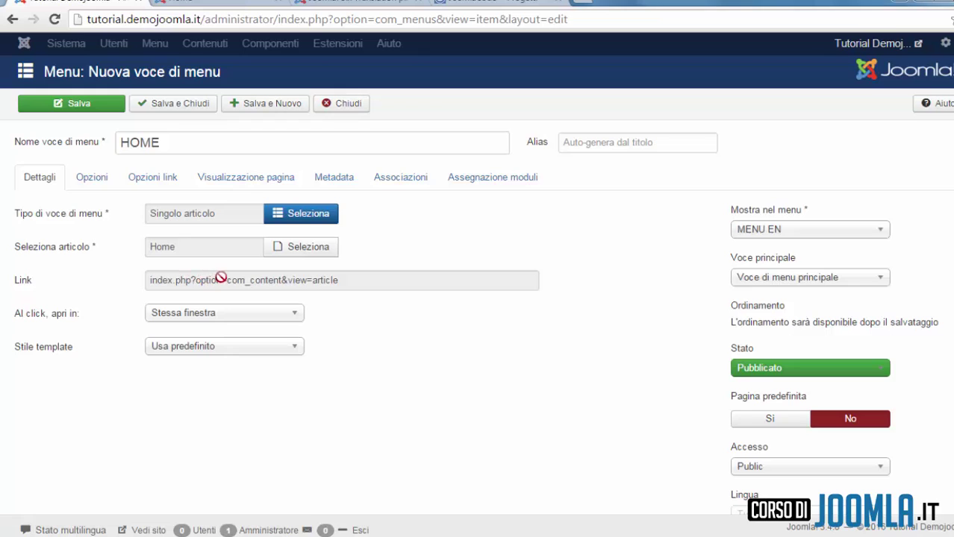
Step: Set the HOME menu item's language to English (UK), and save and close it
{"action": "scroll", "coordinate": [859, 374], "scroll_direction": "down", "scroll_amount": 2}
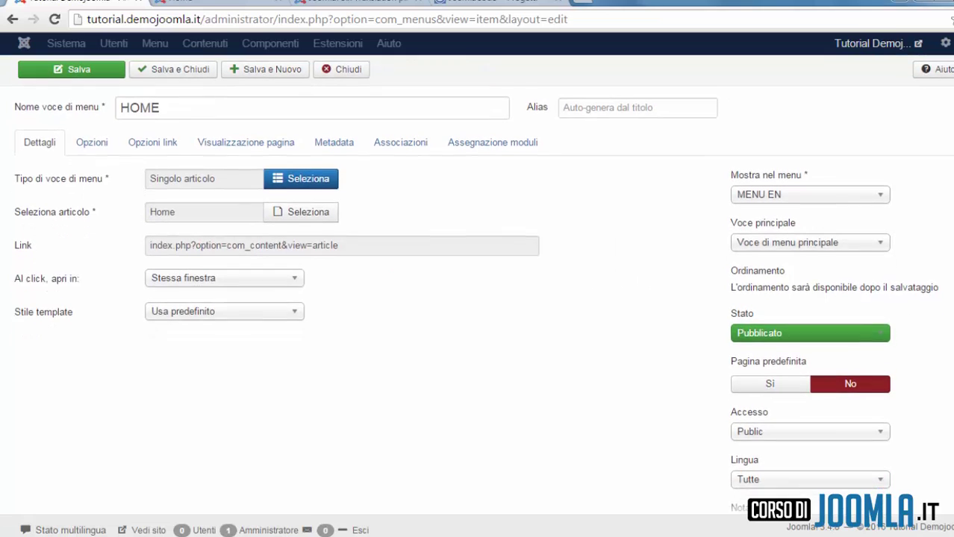
{"action": "left_click", "coordinate": [855, 422]}
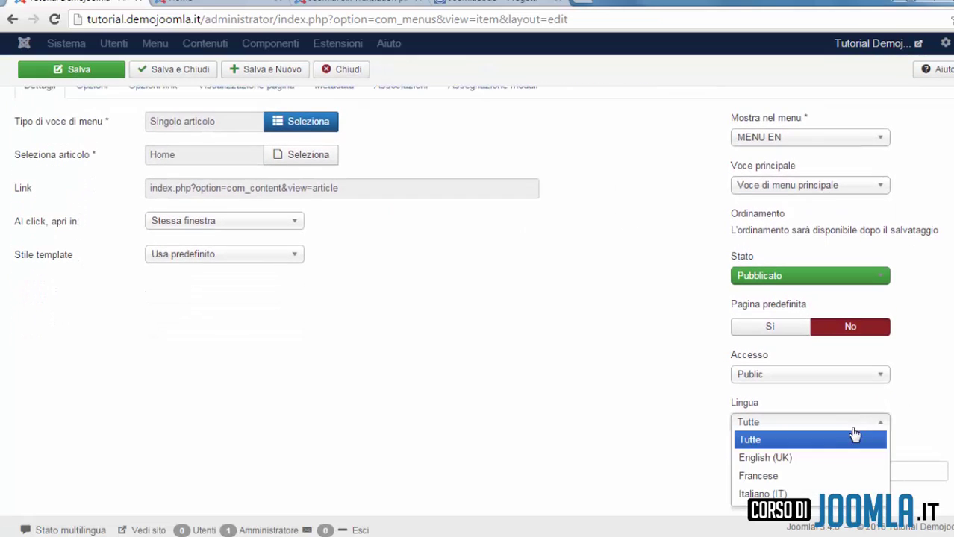
{"action": "left_click", "coordinate": [821, 458]}
{"action": "left_click_drag", "start_coordinate": [653, 429], "coordinate": [513, 366]}
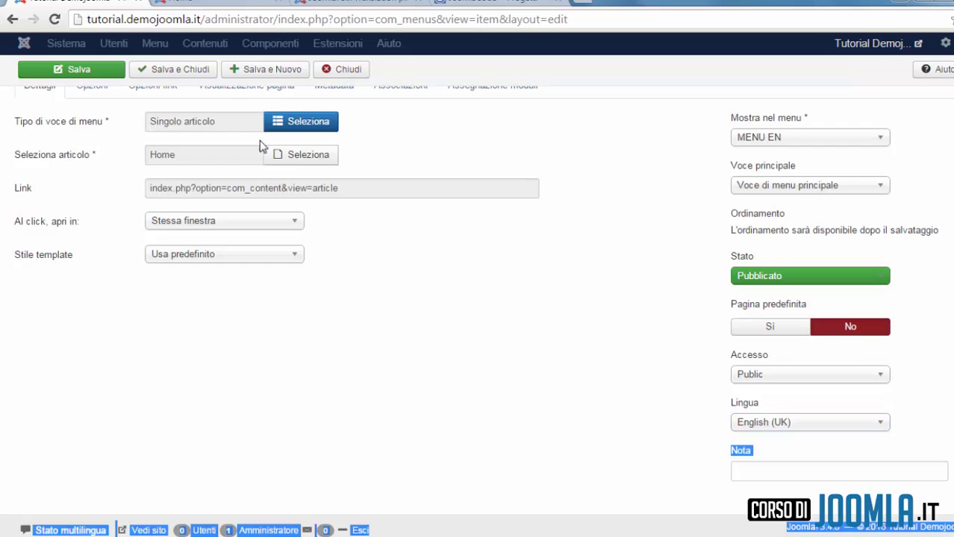
{"action": "left_click", "coordinate": [187, 69]}
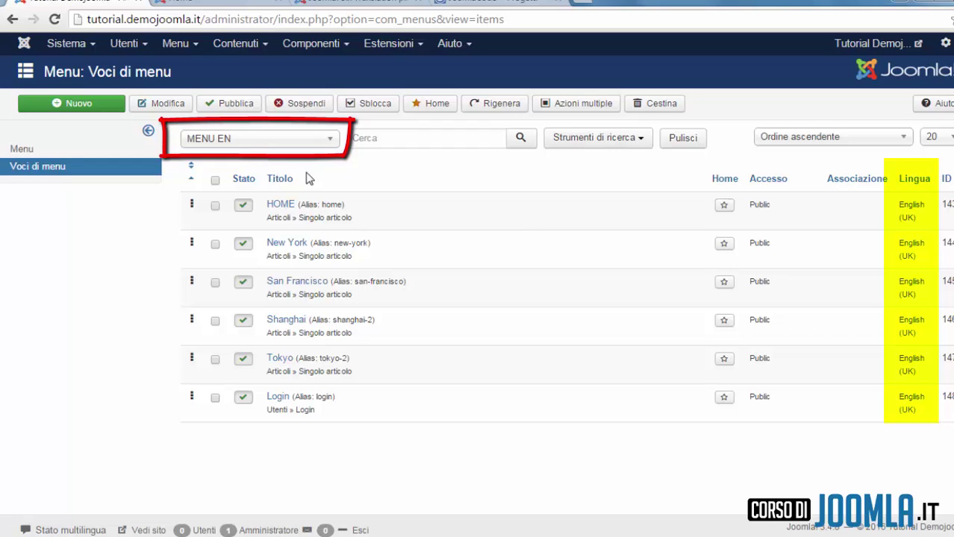
Step: Make the Home items of MENU EN and MENU FR the default home pages for their languages
{"action": "left_click", "coordinate": [724, 206]}
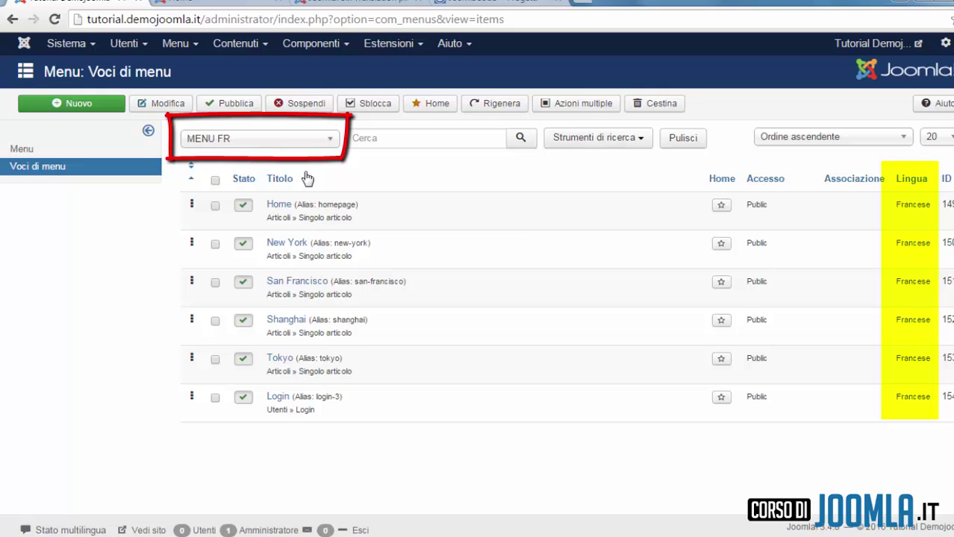
{"action": "left_click", "coordinate": [719, 209]}
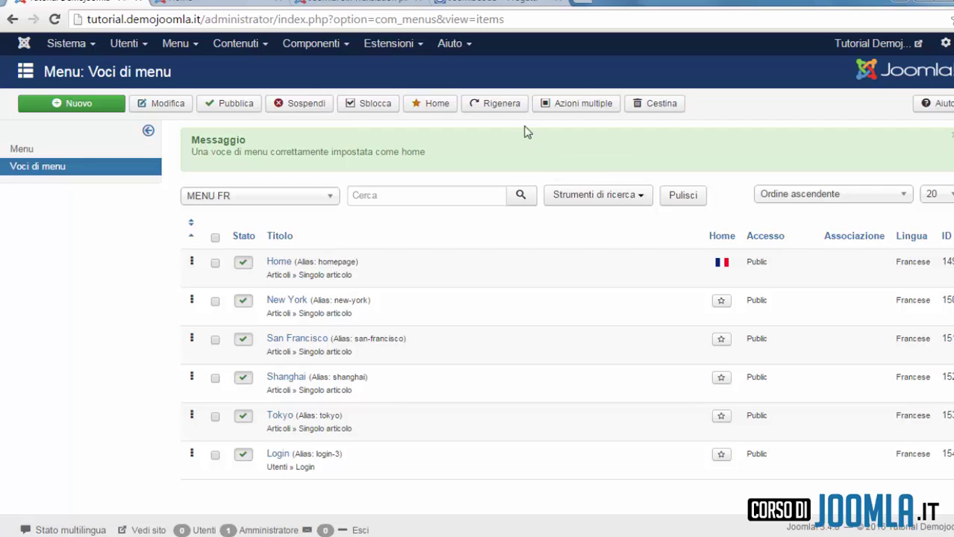
Step: Set the Menu Principale module's language to Italiano (IT), and save and close it
{"action": "left_click", "coordinate": [394, 43]}
{"action": "left_click", "coordinate": [397, 104]}
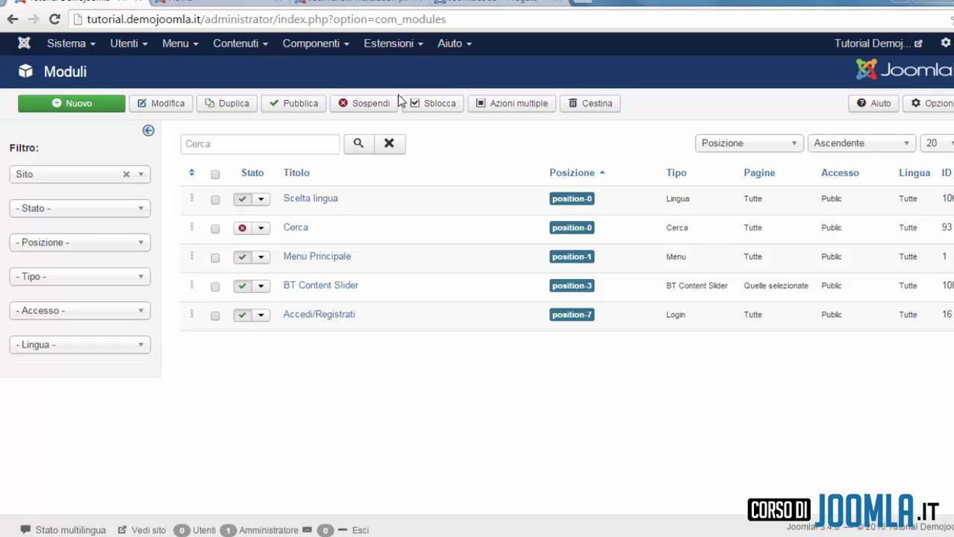
{"action": "left_click", "coordinate": [327, 259]}
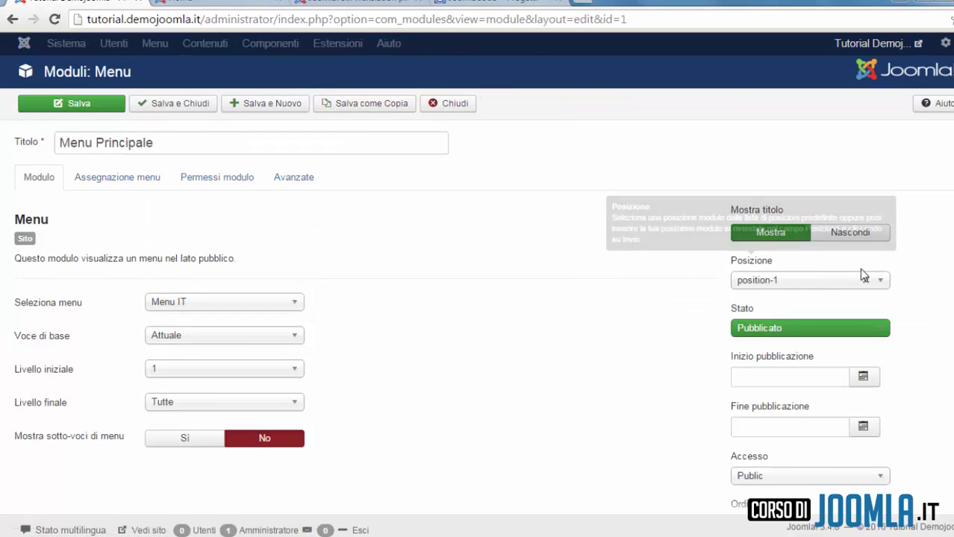
{"action": "scroll", "coordinate": [478, 298], "scroll_direction": "down", "scroll_amount": 2}
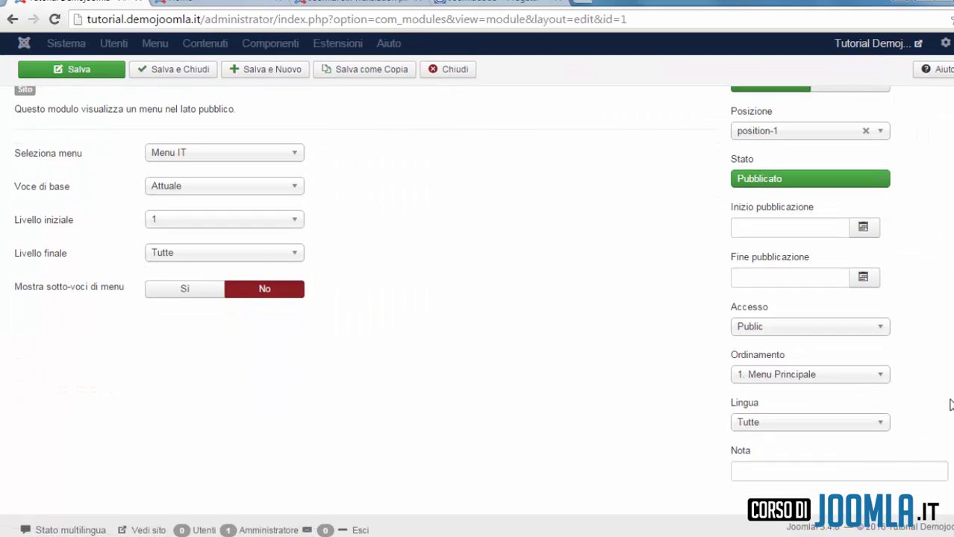
{"action": "left_click", "coordinate": [857, 422]}
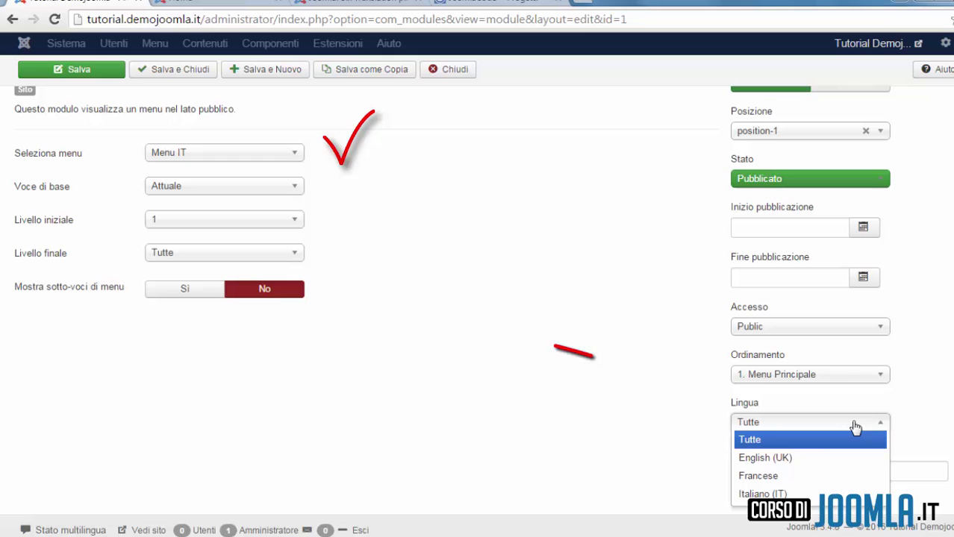
{"action": "left_click", "coordinate": [824, 496]}
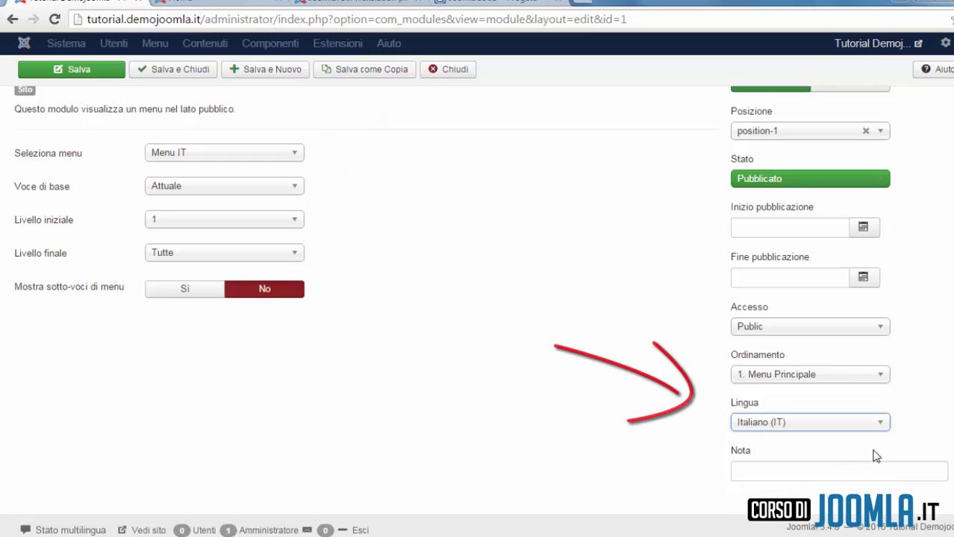
{"action": "scroll", "coordinate": [876, 457], "scroll_direction": "up", "scroll_amount": 2}
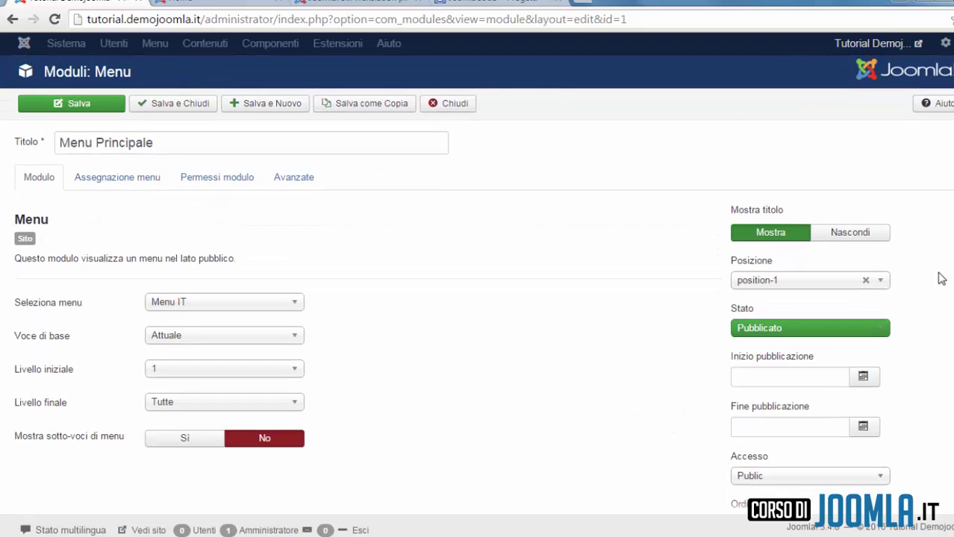
{"action": "left_click", "coordinate": [197, 104]}
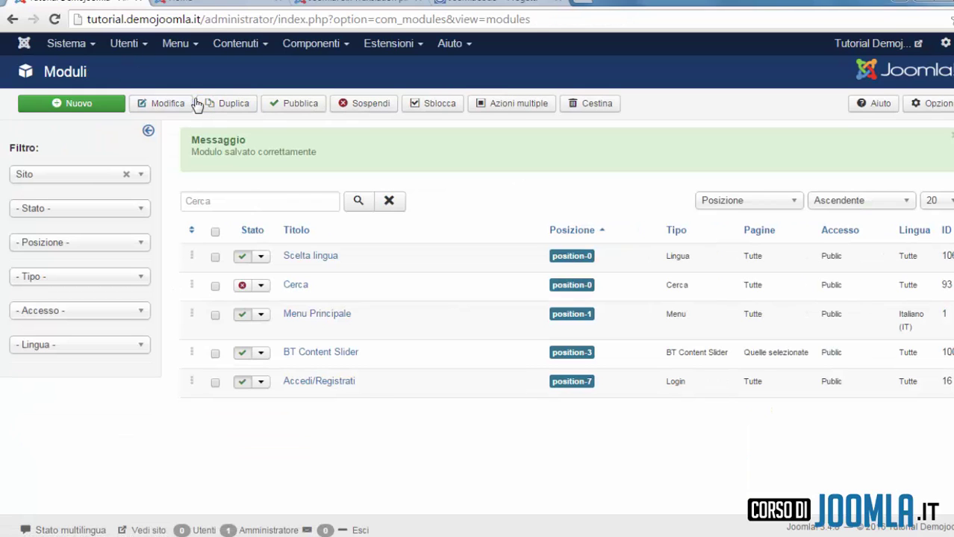
Step: Start a new module of type Menu and title it "Menu principale EN"
{"action": "left_click", "coordinate": [113, 106]}
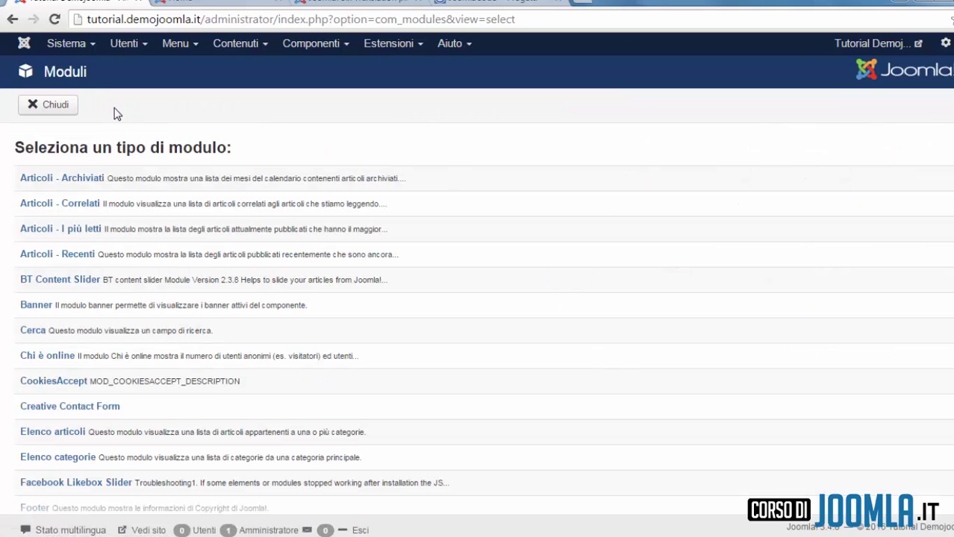
{"action": "scroll", "coordinate": [931, 395], "scroll_direction": "down", "scroll_amount": 3}
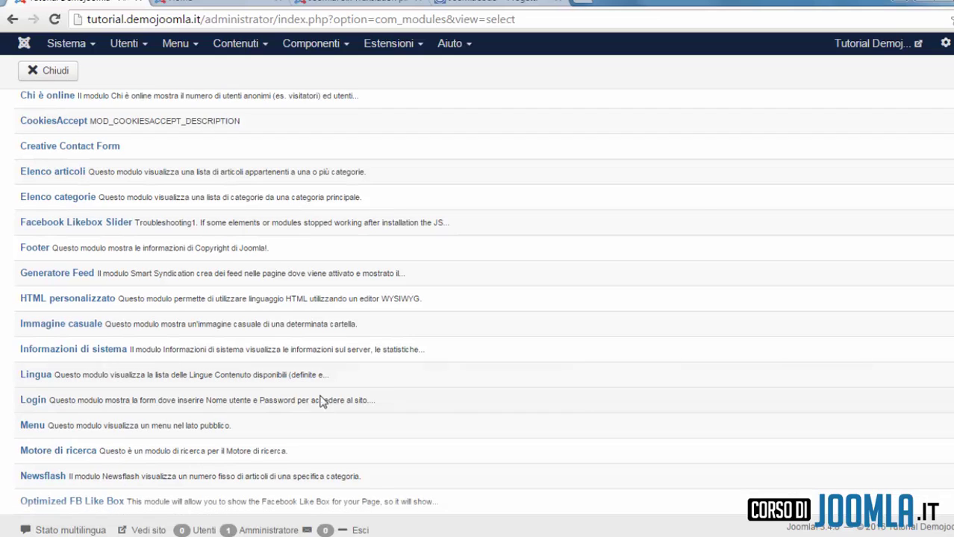
{"action": "left_click", "coordinate": [32, 425]}
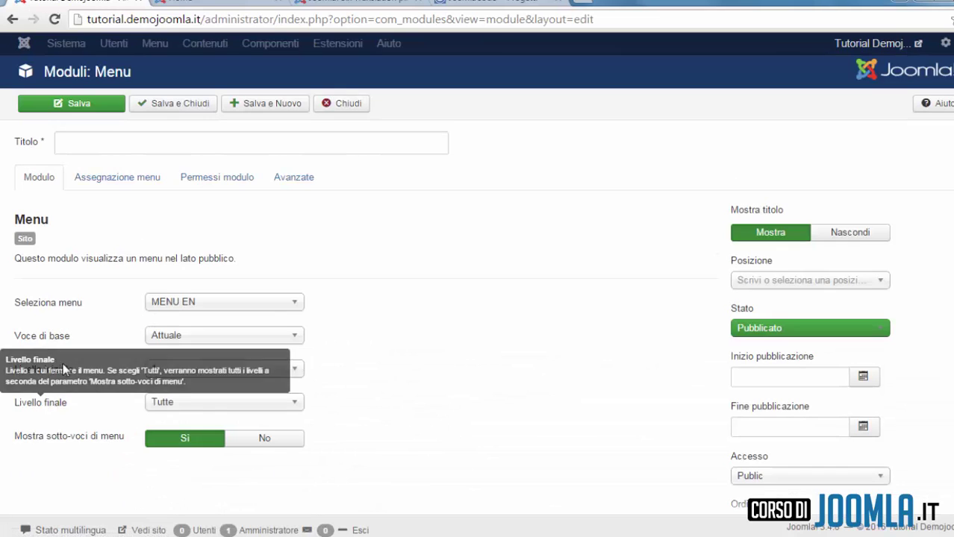
{"action": "left_click", "coordinate": [94, 141]}
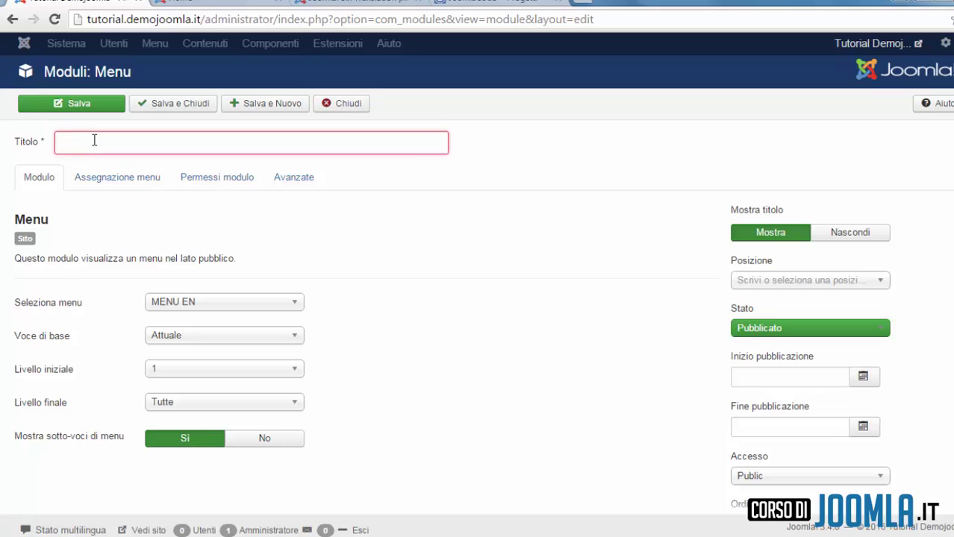
{"action": "type", "text": "Men"}
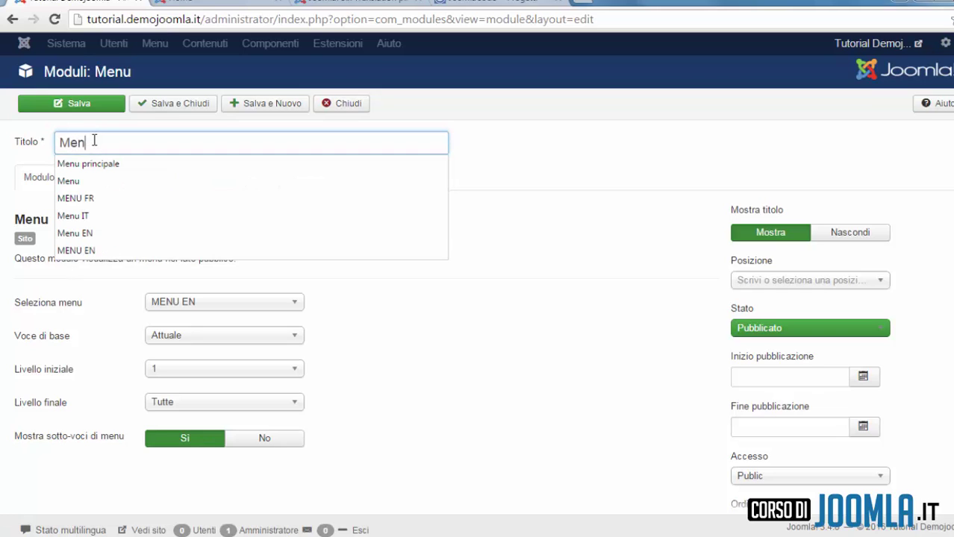
{"action": "type", "text": "u pri"}
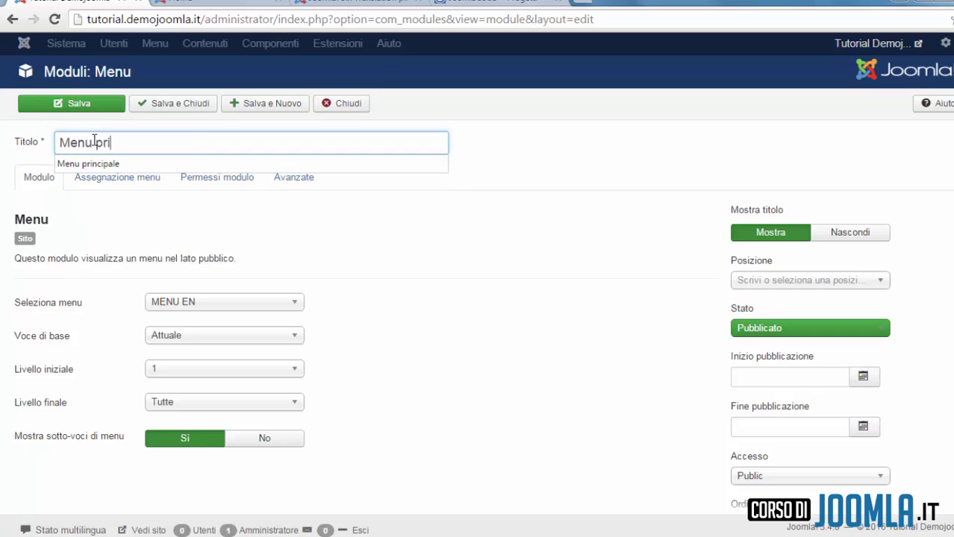
{"action": "type", "text": "ncipale "}
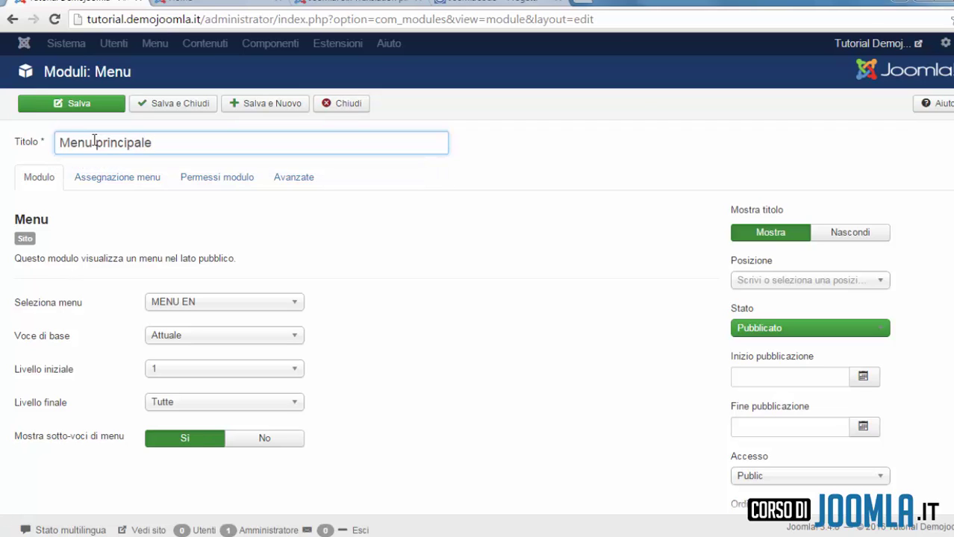
{"action": "type", "text": "EN"}
Step: Hide the title of the Menu principale EN module and assign it to Top [position-1]
{"action": "left_click", "coordinate": [819, 233]}
{"action": "left_click", "coordinate": [879, 281]}
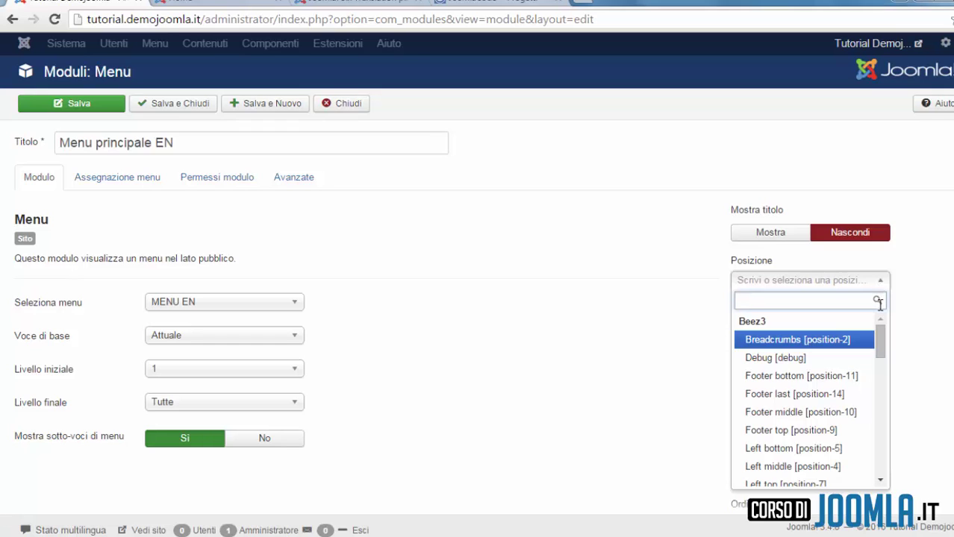
{"action": "type", "text": "positi"}
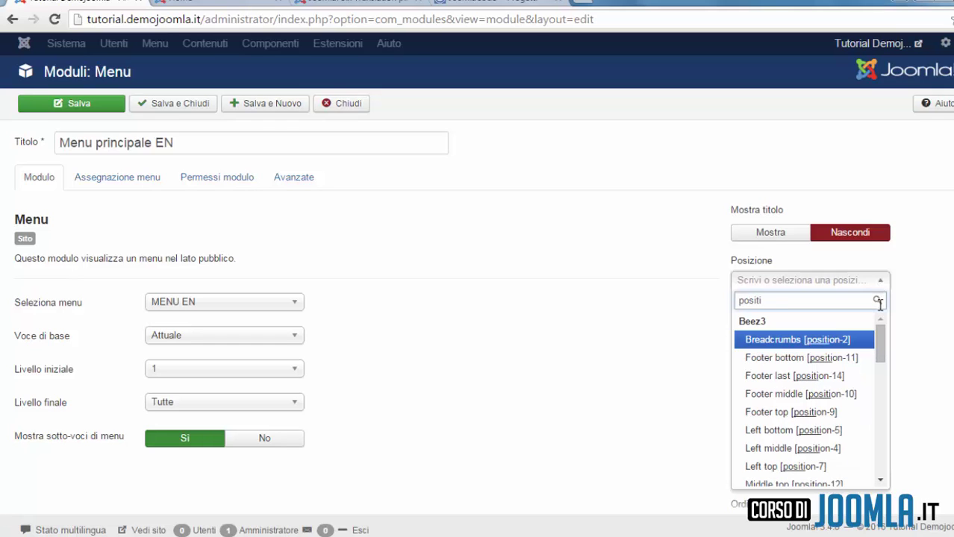
{"action": "type", "text": "on-1"}
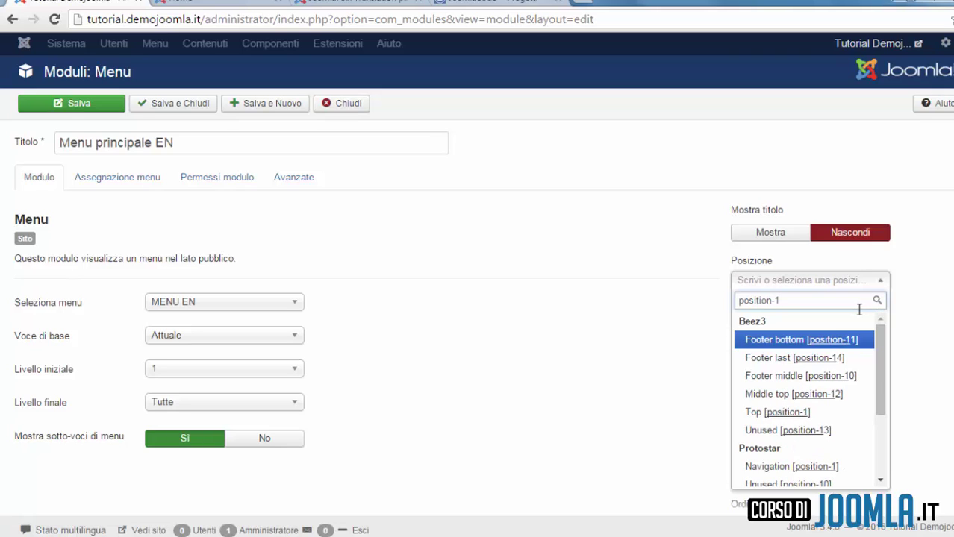
{"action": "left_click", "coordinate": [796, 413]}
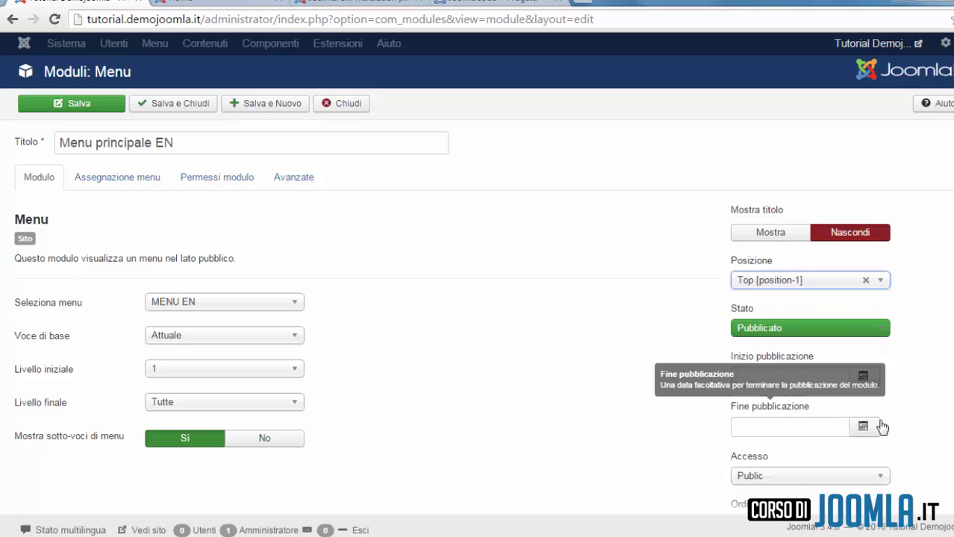
Step: Set the Menu principale EN module's language to English (UK), and save and close it
{"action": "scroll", "coordinate": [476, 299], "scroll_direction": "down", "scroll_amount": 3}
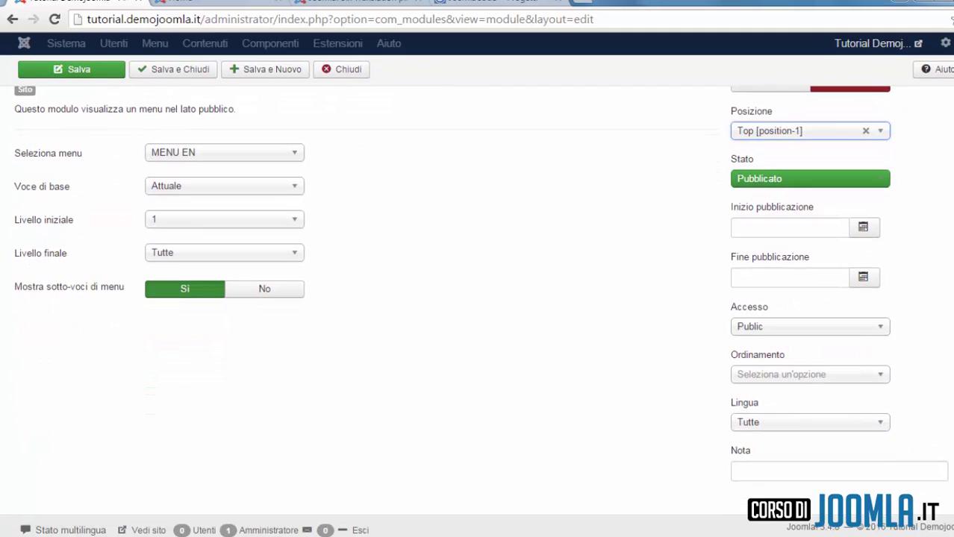
{"action": "left_click", "coordinate": [836, 424]}
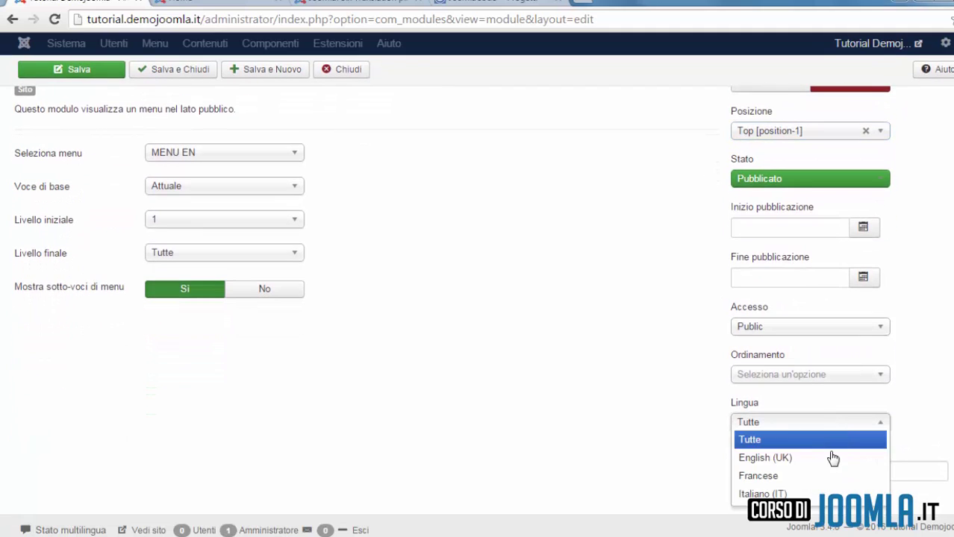
{"action": "left_click", "coordinate": [829, 459]}
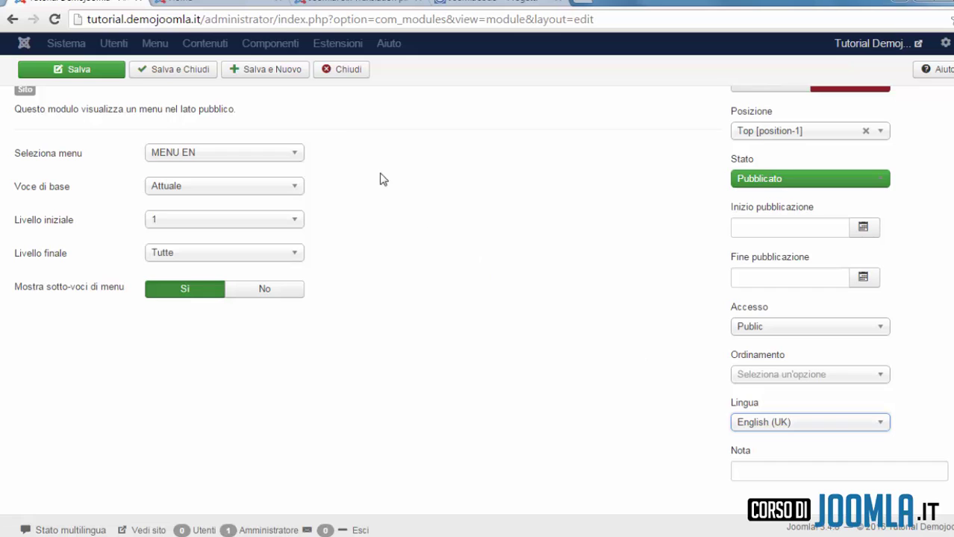
{"action": "left_click", "coordinate": [191, 74]}
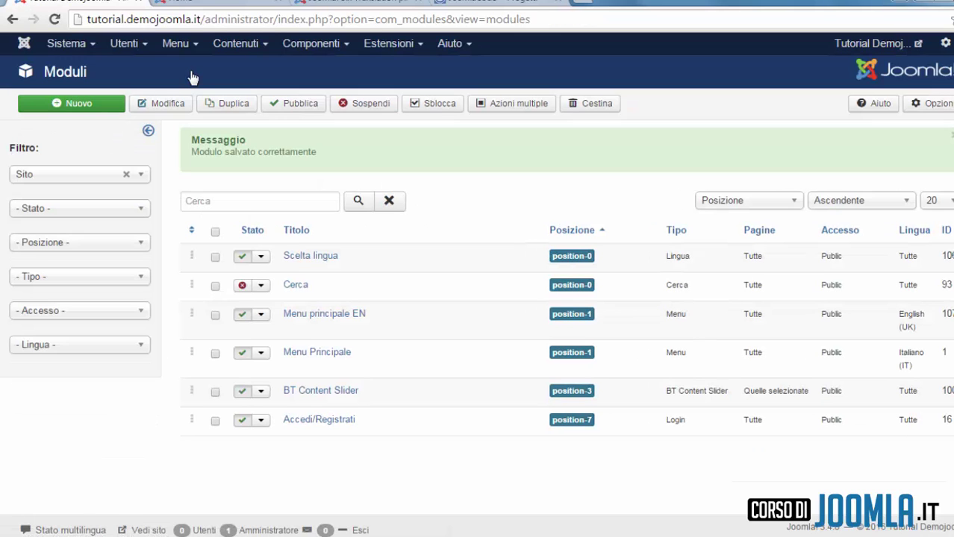
Step: Start a new module of type Menu titled "Menu principale FR" and select MENU FR as its menu
{"action": "left_click", "coordinate": [106, 101]}
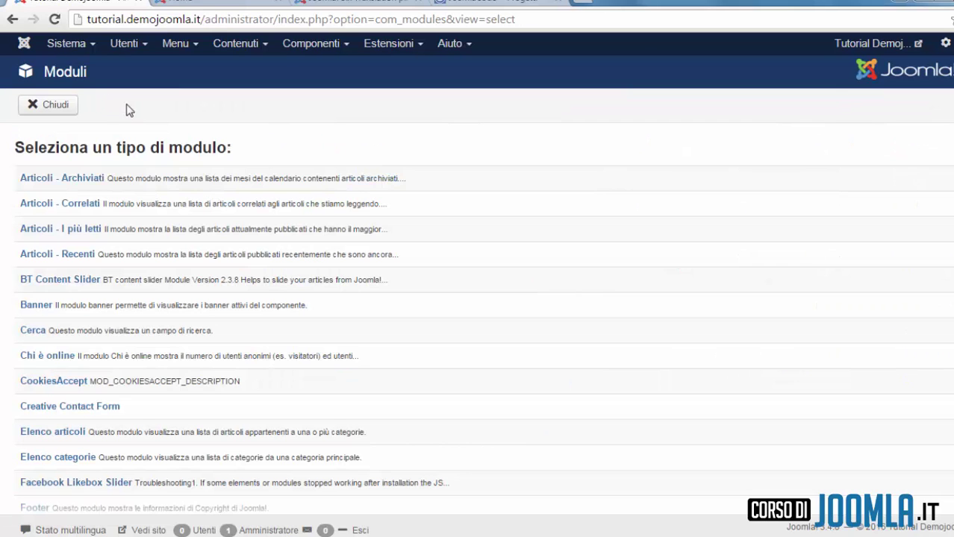
{"action": "scroll", "coordinate": [543, 319], "scroll_direction": "down", "scroll_amount": 5}
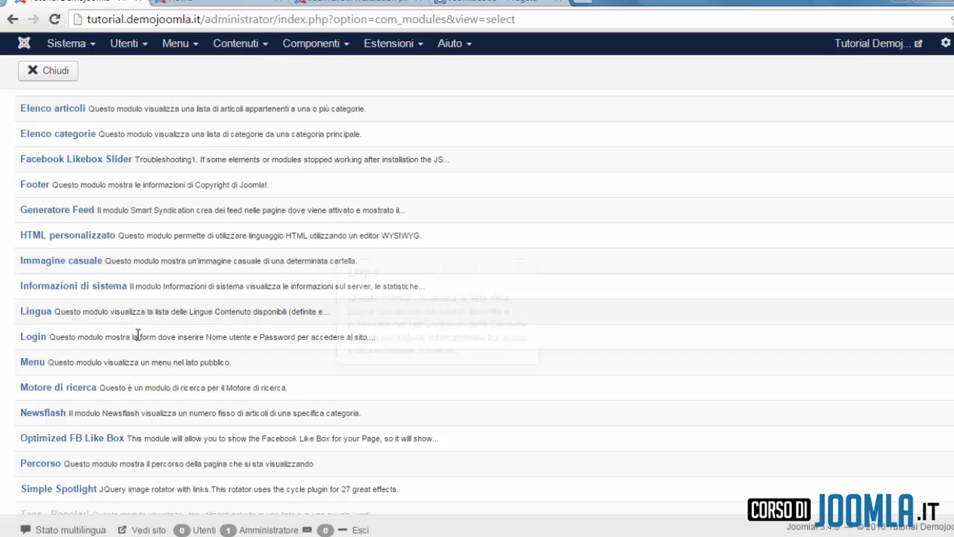
{"action": "left_click", "coordinate": [37, 365]}
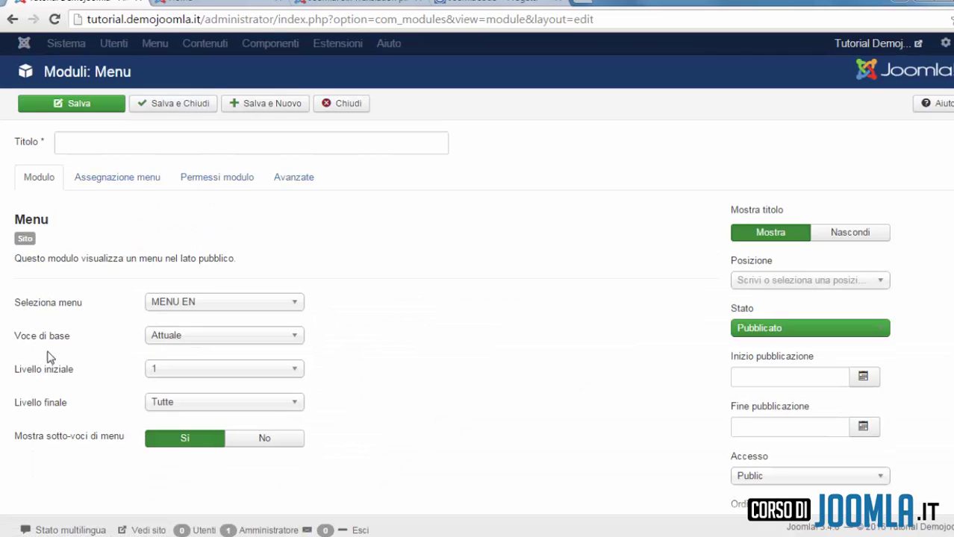
{"action": "left_click", "coordinate": [70, 140]}
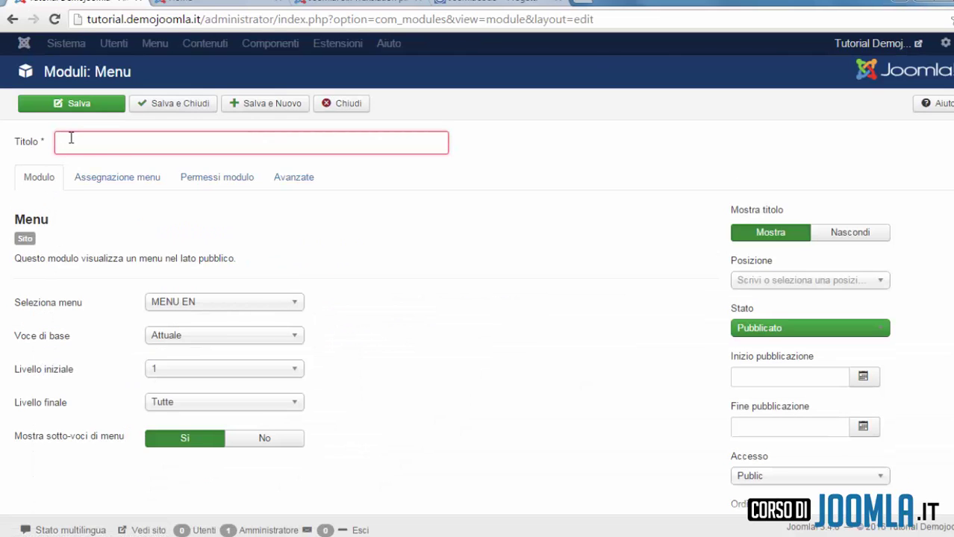
{"action": "type", "text": "Menu pr"}
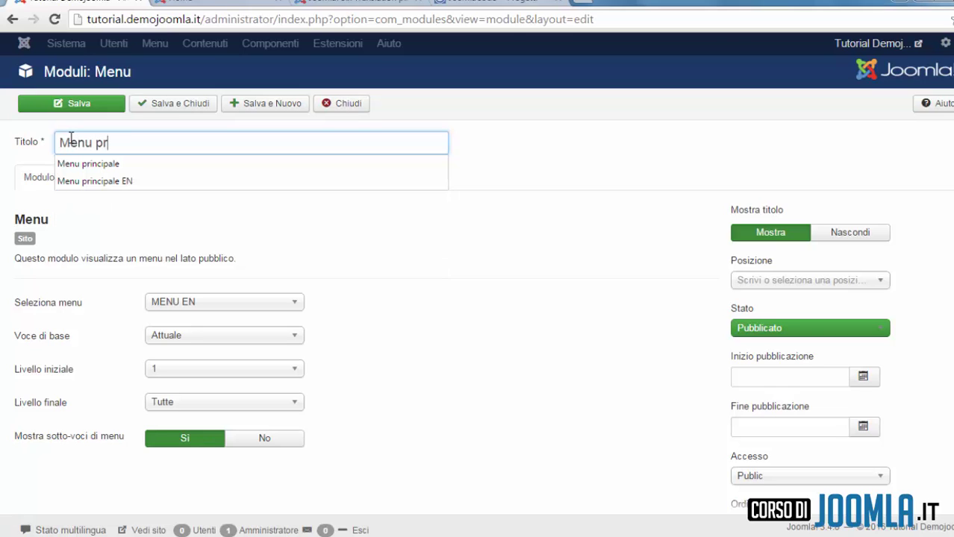
{"action": "type", "text": "incipale FR"}
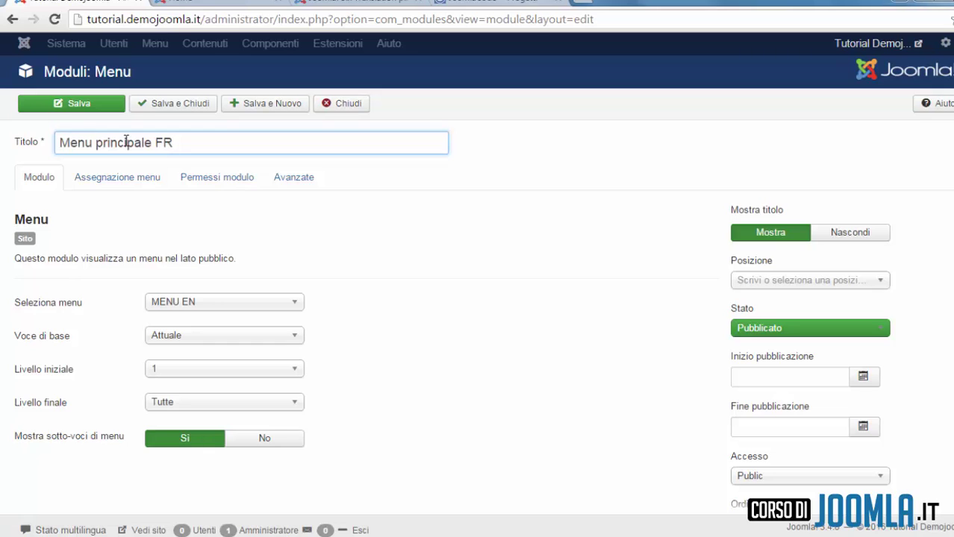
{"action": "left_click", "coordinate": [275, 305]}
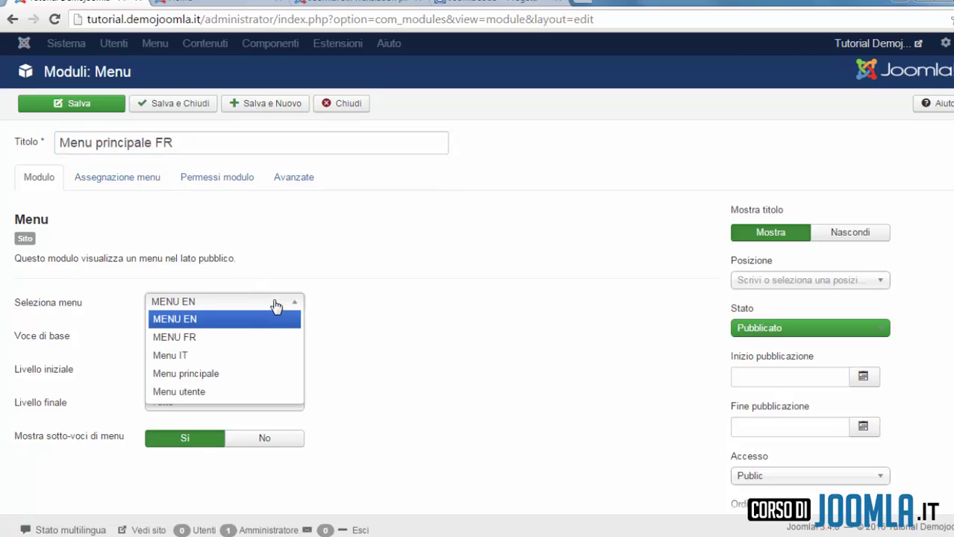
{"action": "left_click", "coordinate": [291, 337]}
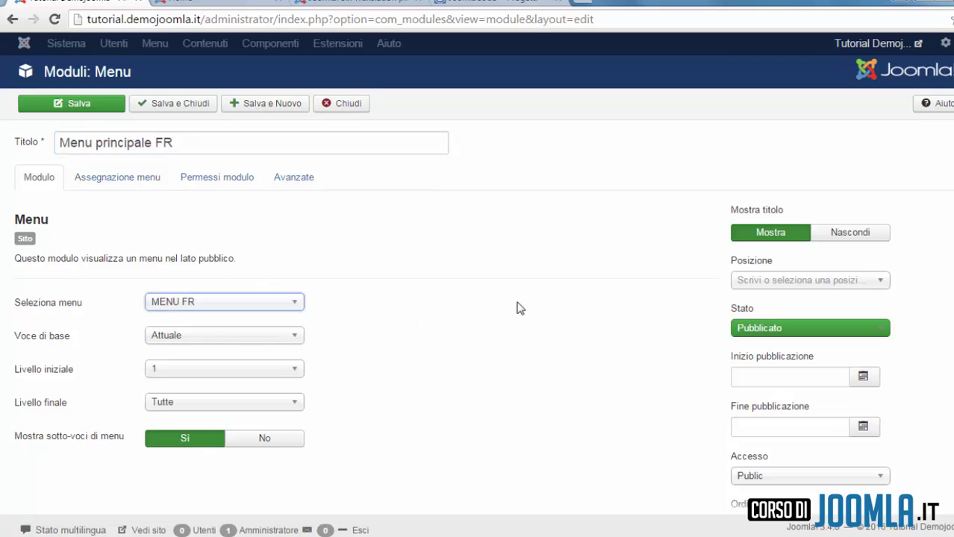
Step: Hide the title of the Menu principale FR module and assign it to Top [position-1]
{"action": "left_click", "coordinate": [827, 236]}
{"action": "left_click", "coordinate": [836, 285]}
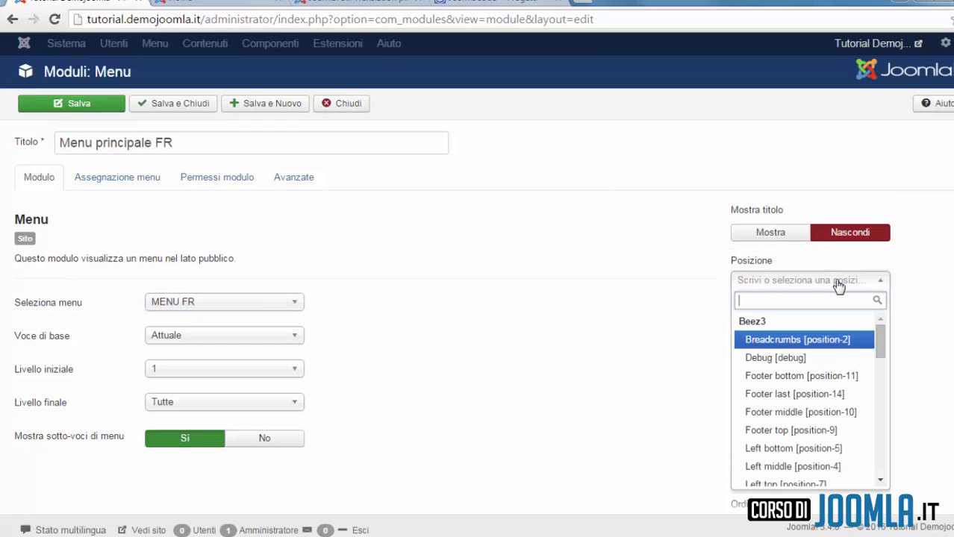
{"action": "type", "text": "position"}
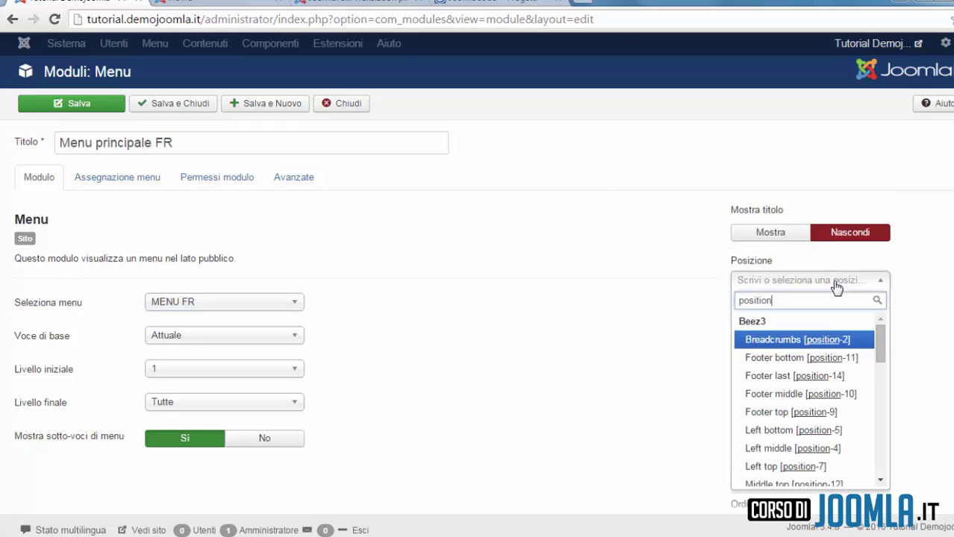
{"action": "type", "text": "-1"}
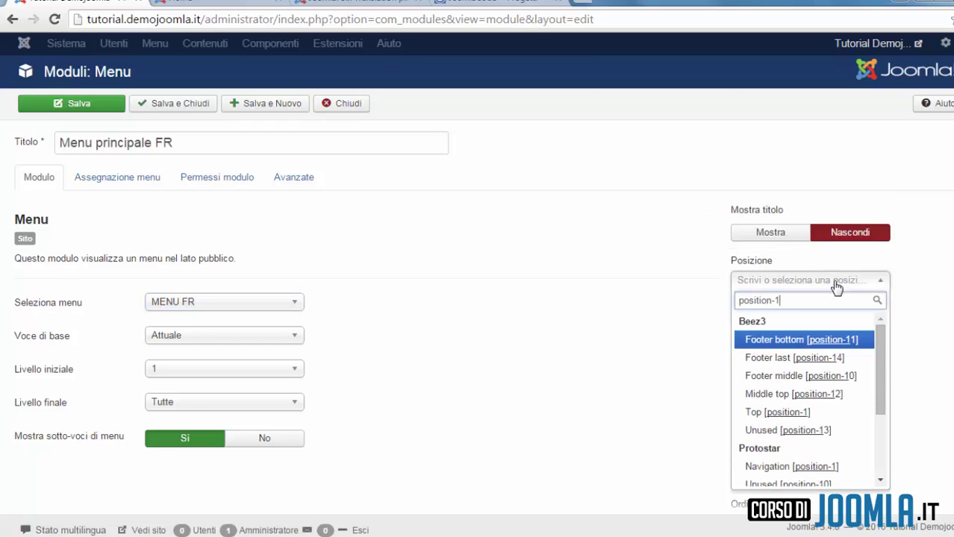
{"action": "left_click", "coordinate": [780, 412]}
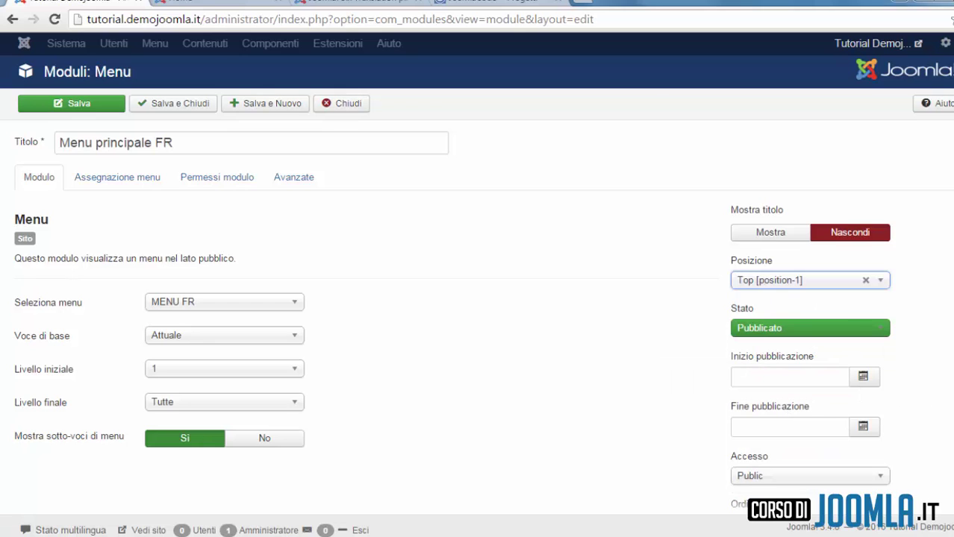
Step: Set the Menu principale FR module's language to Francese, and save and close it
{"action": "scroll", "coordinate": [783, 407], "scroll_direction": "down", "scroll_amount": 2}
{"action": "scroll", "coordinate": [477, 284], "scroll_direction": "down", "scroll_amount": 2}
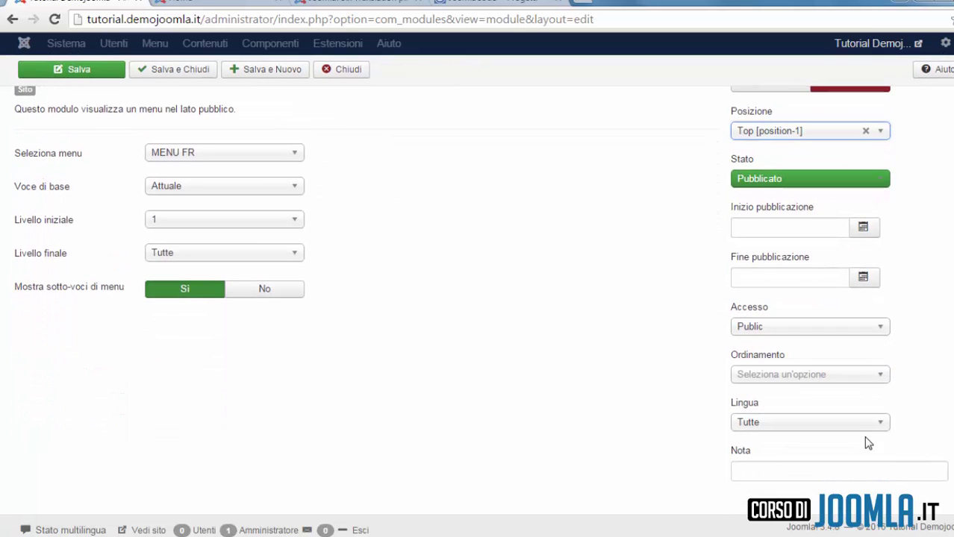
{"action": "left_click", "coordinate": [850, 424]}
{"action": "left_click", "coordinate": [826, 475]}
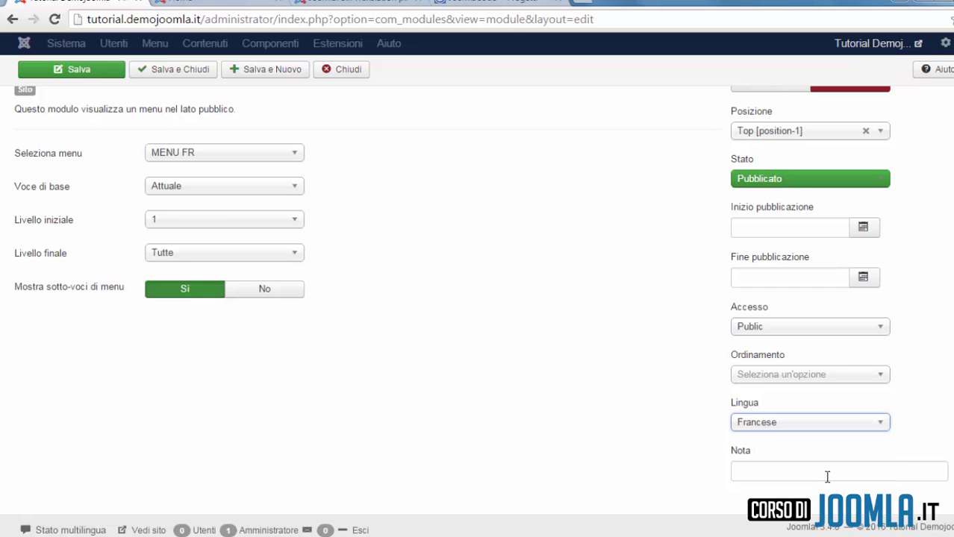
{"action": "left_click", "coordinate": [184, 73]}
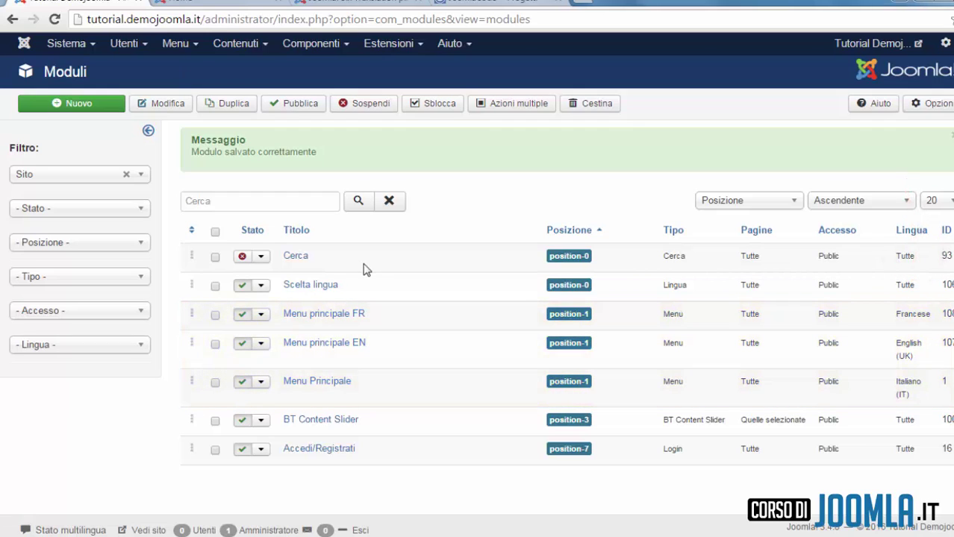
Step: Check the menu class suffix and module CSS class suffix in the advanced settings of the Menu Principale module, and close it
{"action": "left_click", "coordinate": [329, 382]}
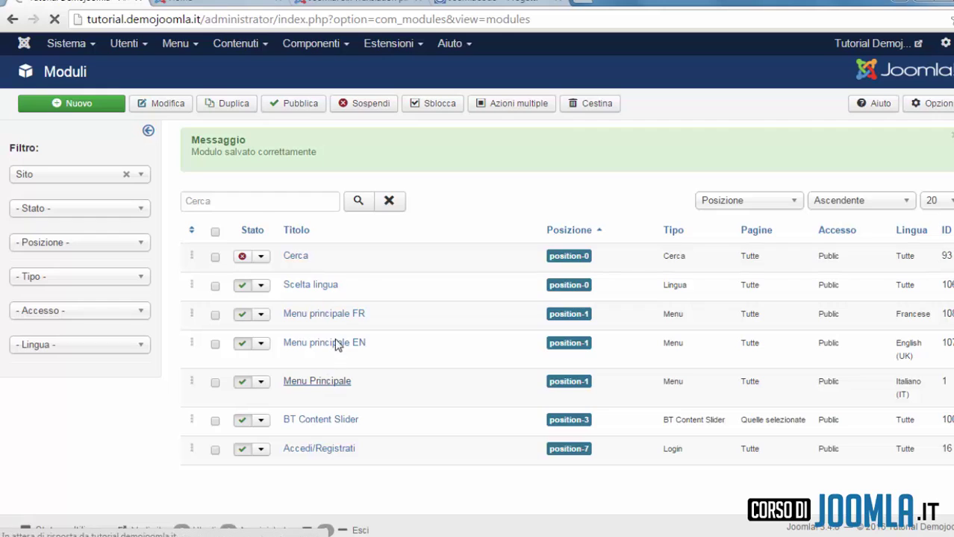
{"action": "left_click", "coordinate": [311, 183]}
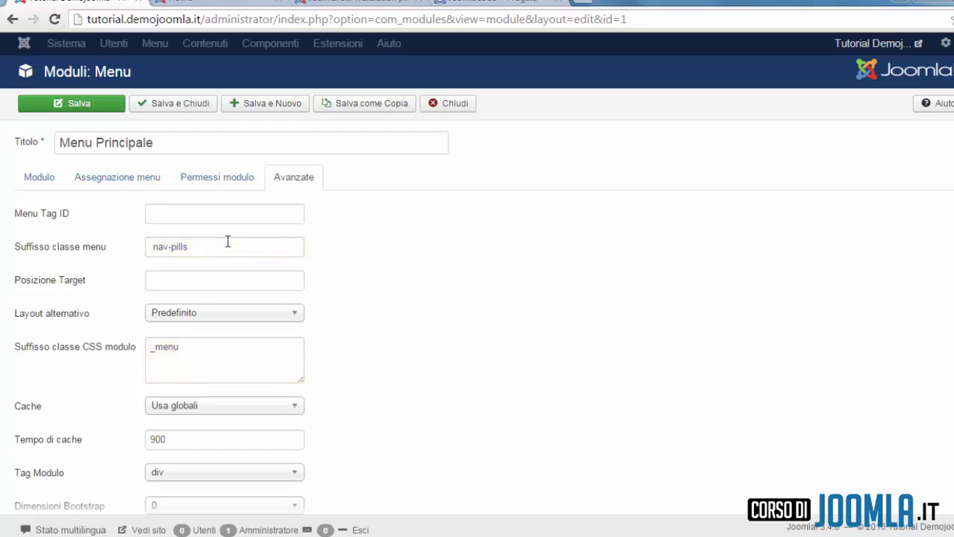
{"action": "left_click", "coordinate": [461, 109]}
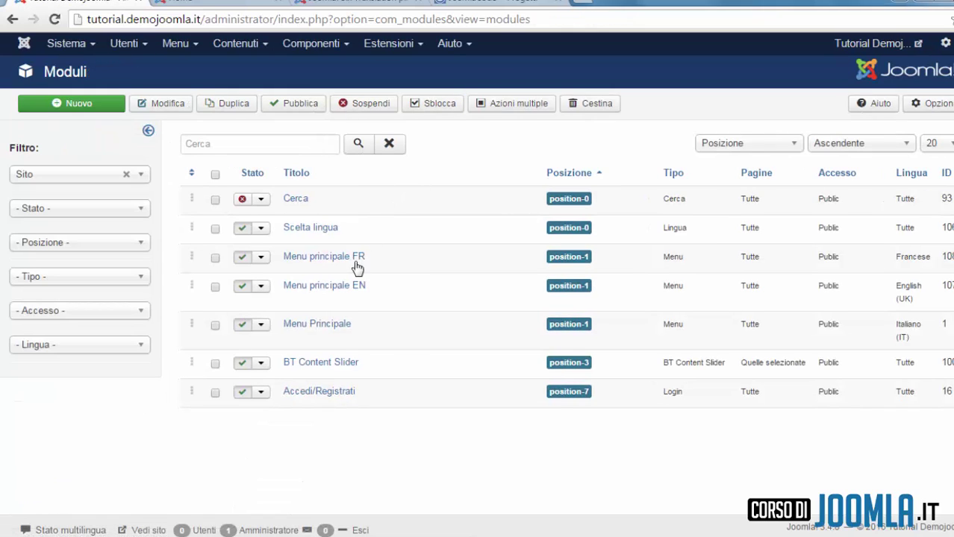
Step: Give the Menu principale EN module the menu class suffix " nav-pills" (leading space) and module CSS class suffix "_menu", and save and close it
{"action": "left_click", "coordinate": [343, 286]}
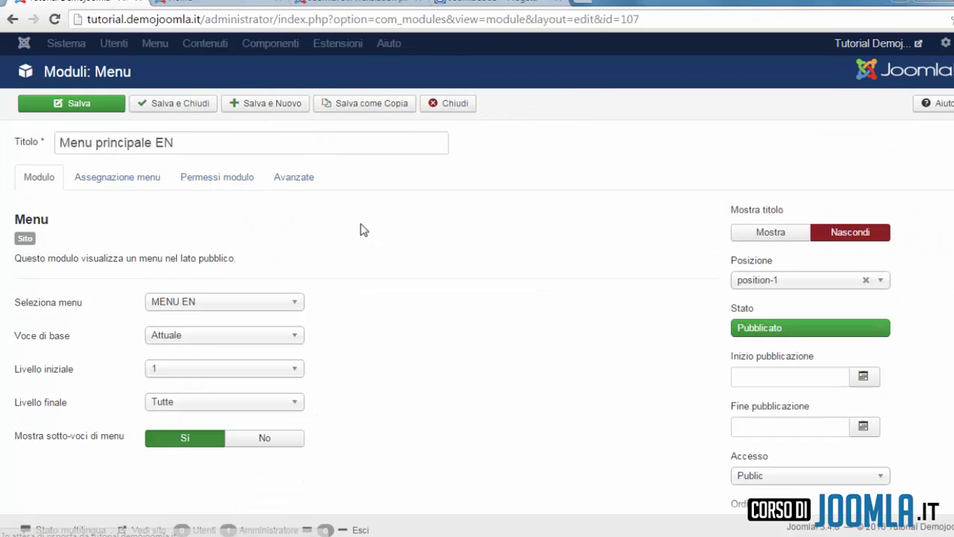
{"action": "left_click", "coordinate": [315, 183]}
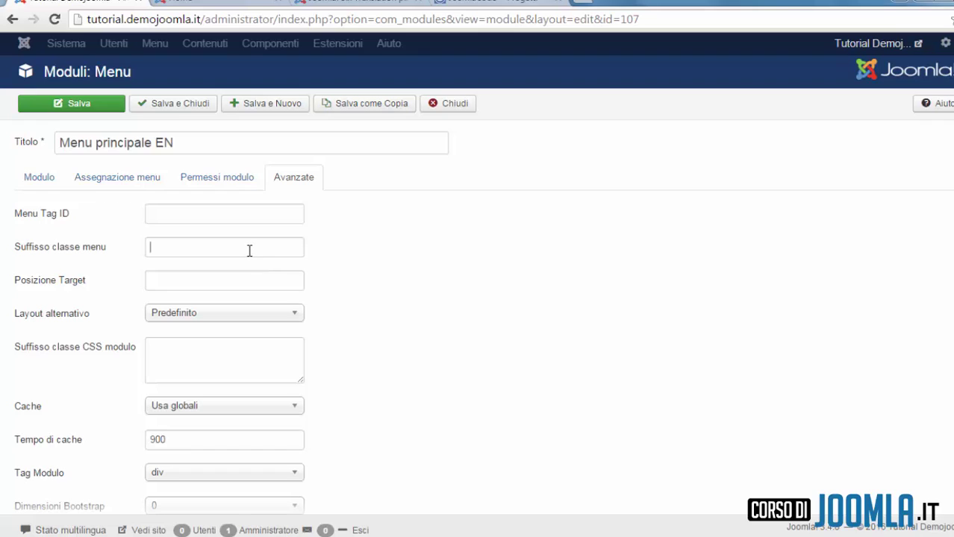
{"action": "left_click", "coordinate": [249, 251]}
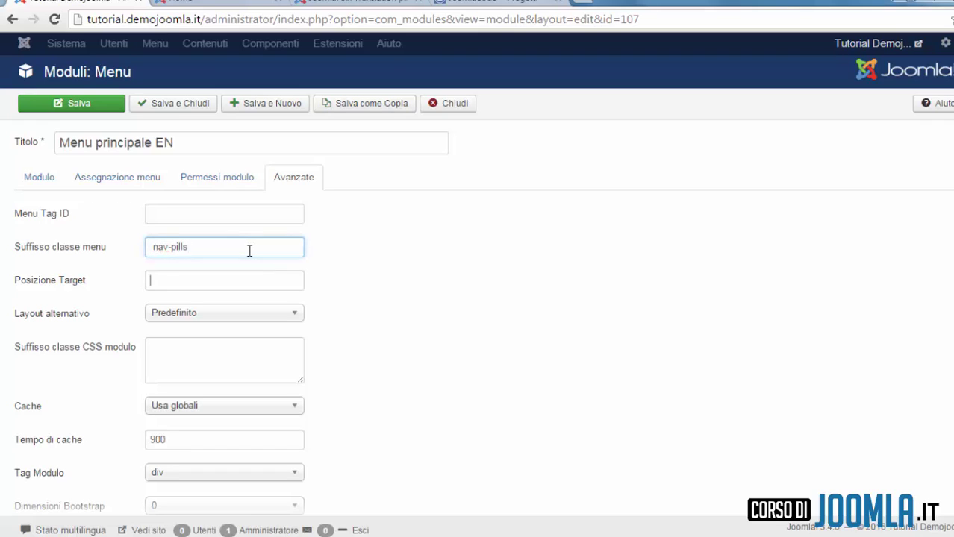
{"action": "key", "text": "Tab"}
{"action": "key", "text": "Tab"}
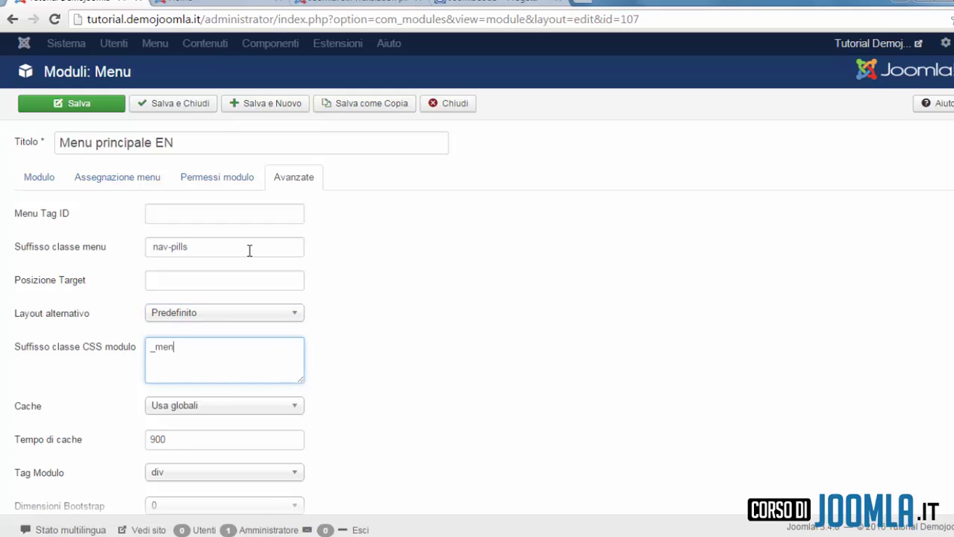
{"action": "type", "text": "_menu"}
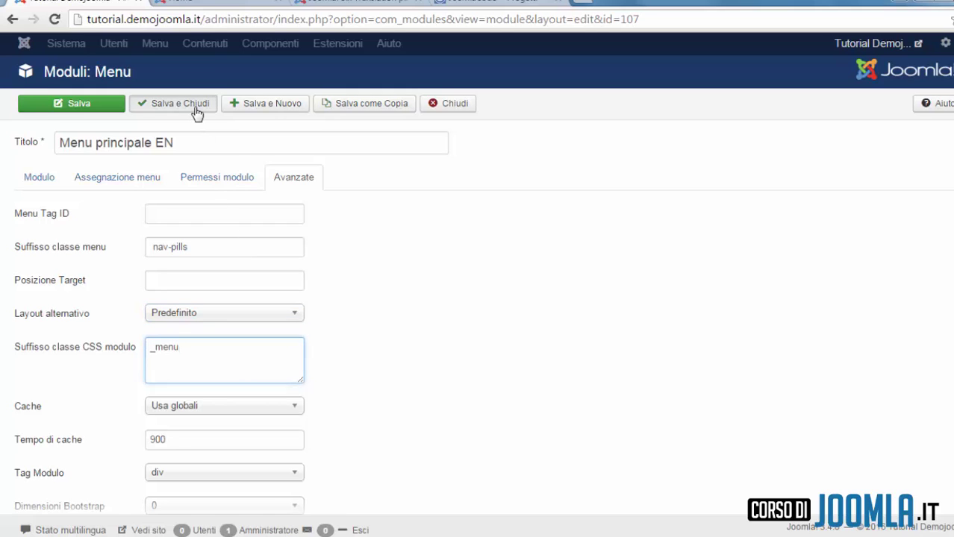
{"action": "left_click", "coordinate": [198, 106]}
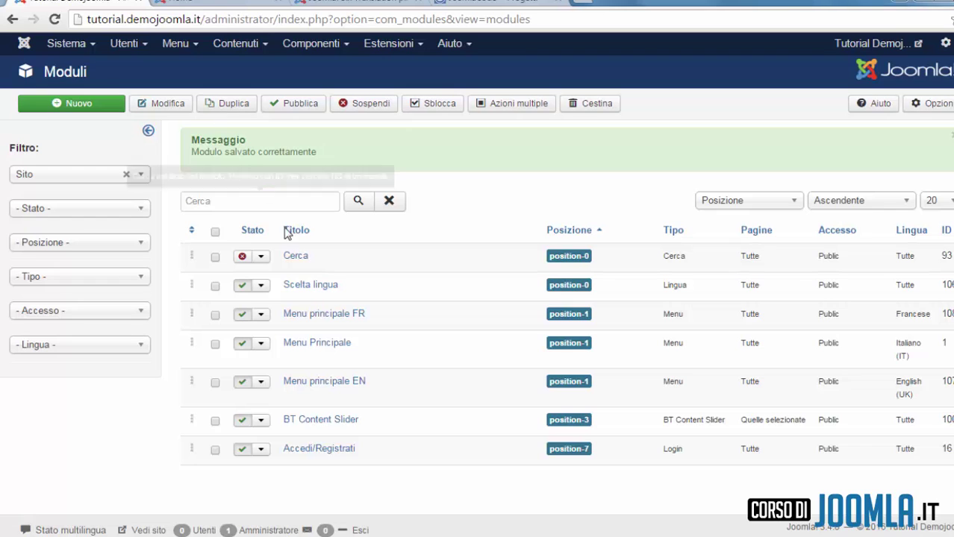
Step: Give the Menu principale FR module the menu class suffix " nav-pills" (leading space) and module CSS class suffix "_menu", and save and close it
{"action": "left_click", "coordinate": [319, 317]}
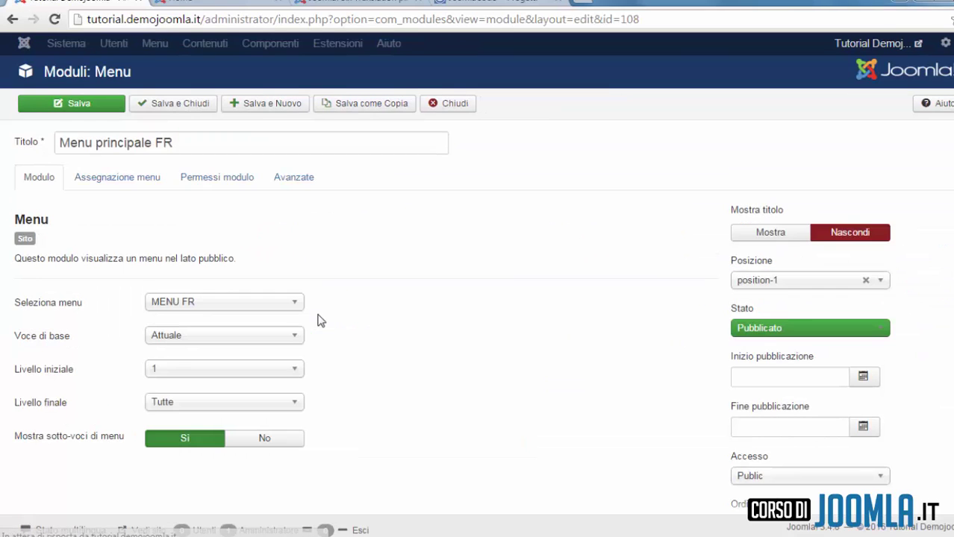
{"action": "left_click", "coordinate": [293, 182]}
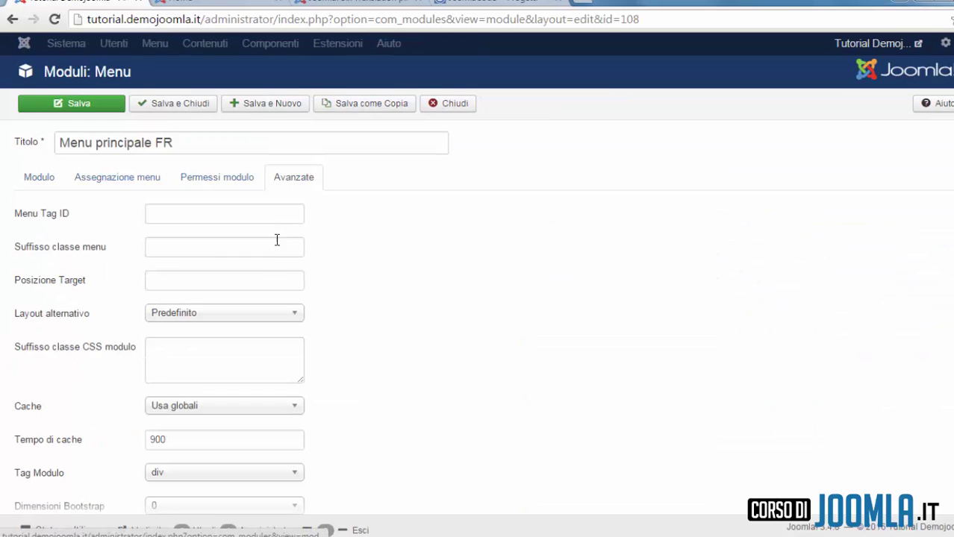
{"action": "left_click", "coordinate": [239, 249]}
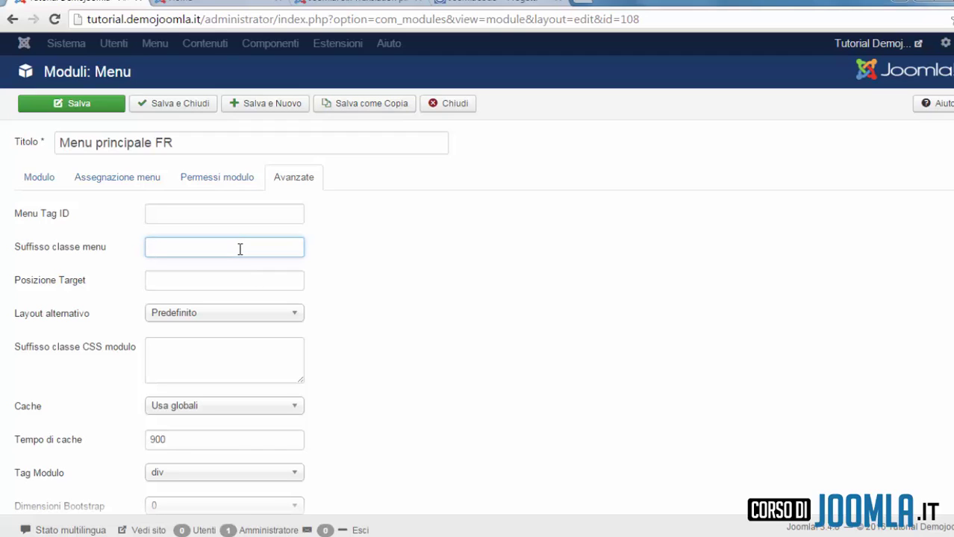
{"action": "type", "text": "na"}
{"action": "key", "text": "Down"}
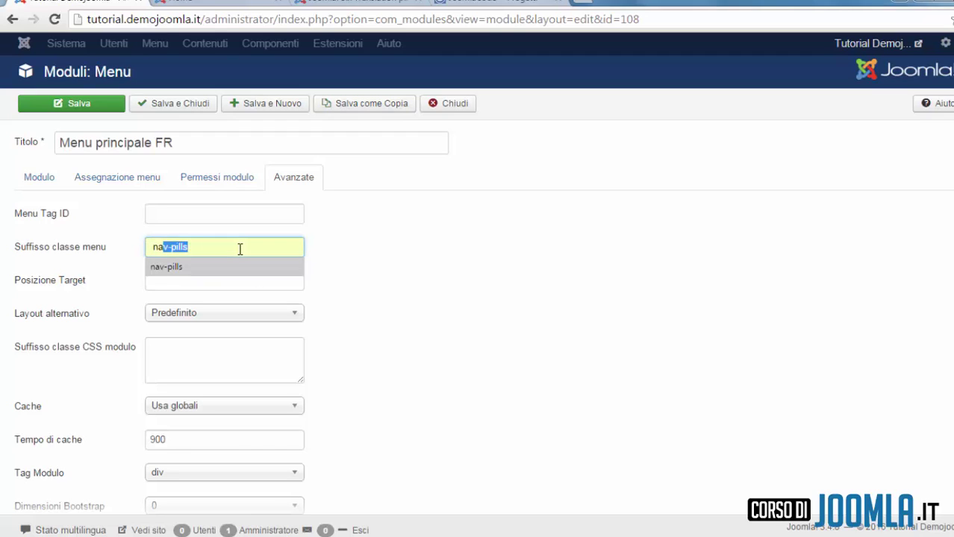
{"action": "key", "text": "Return"}
{"action": "key", "text": "Tab"}
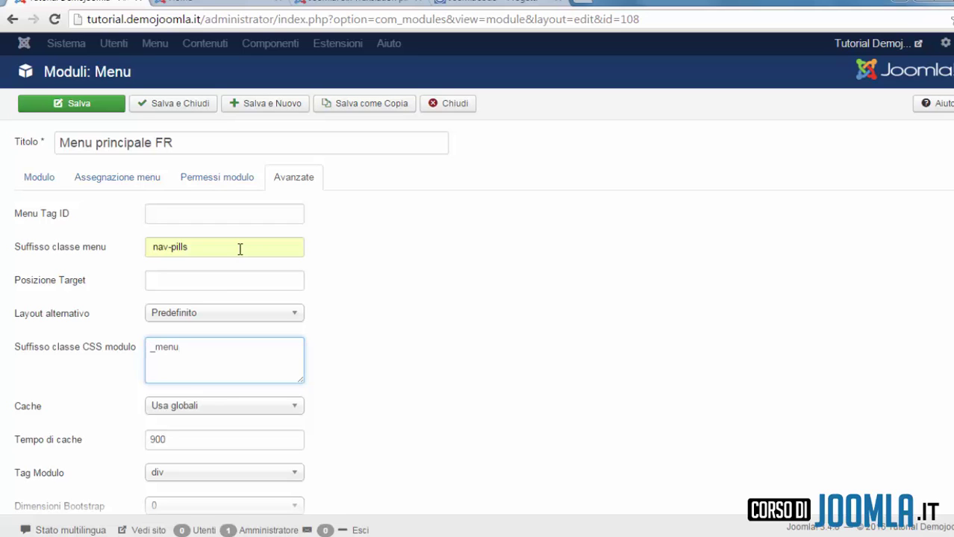
{"action": "left_click", "coordinate": [178, 112]}
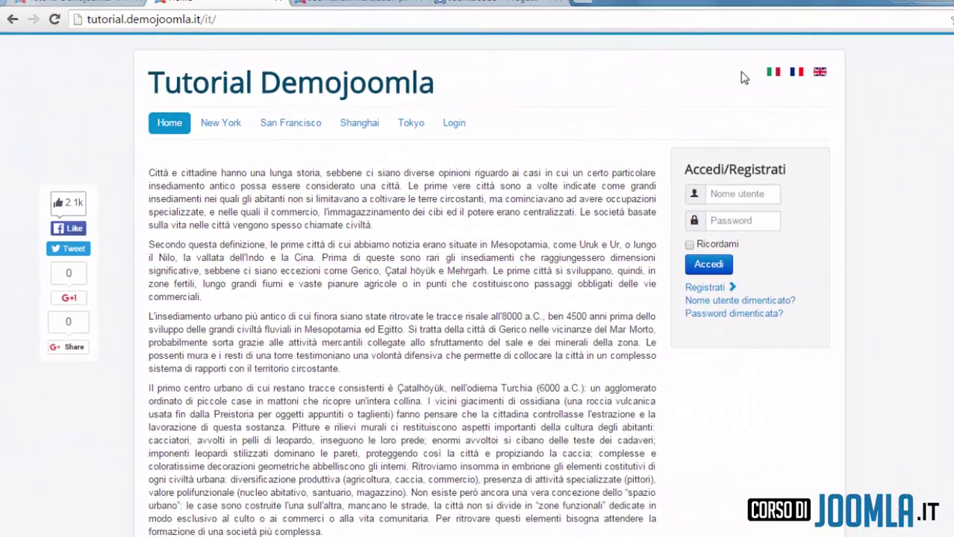
Step: Check the public site's menus by switching to French and then English, and view the English New York and home pages
{"action": "left_click", "coordinate": [794, 75]}
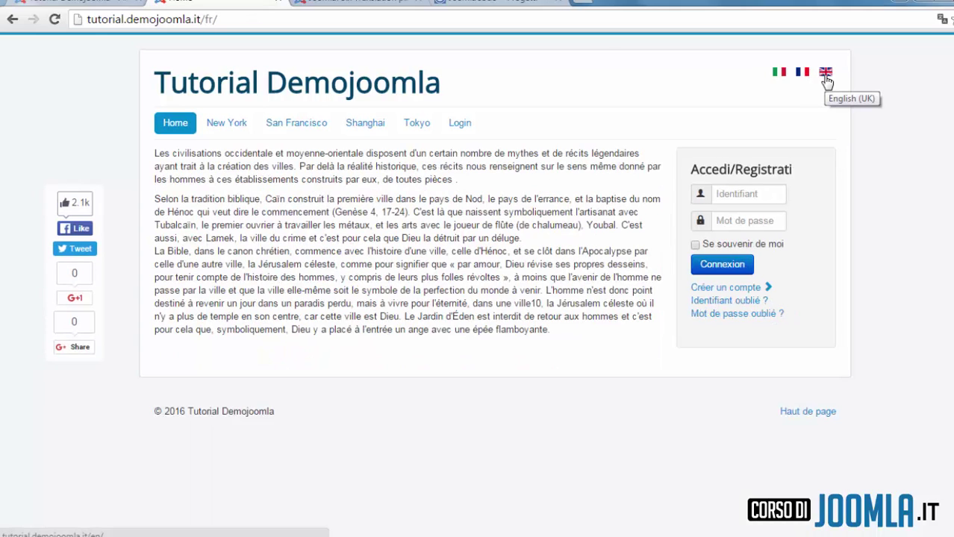
{"action": "left_click", "coordinate": [826, 75]}
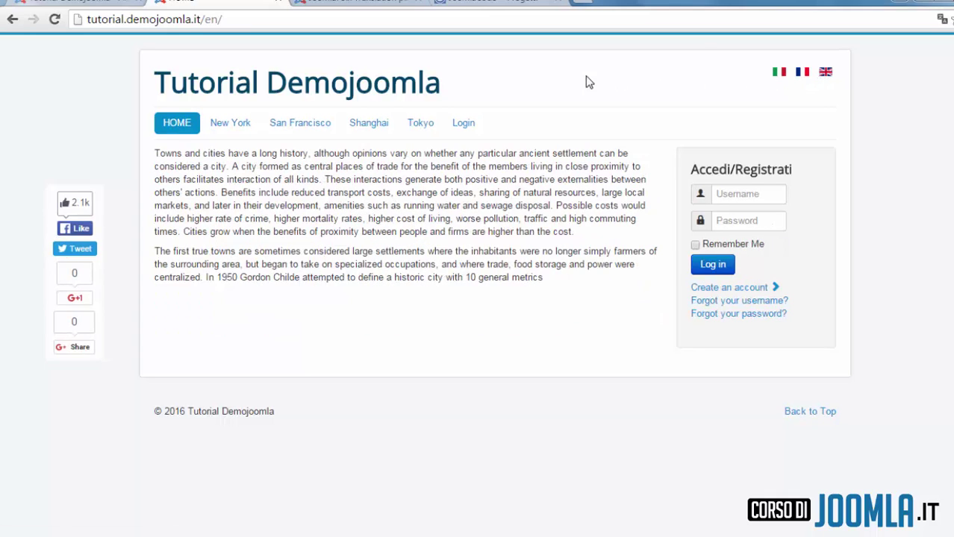
{"action": "left_click", "coordinate": [245, 122]}
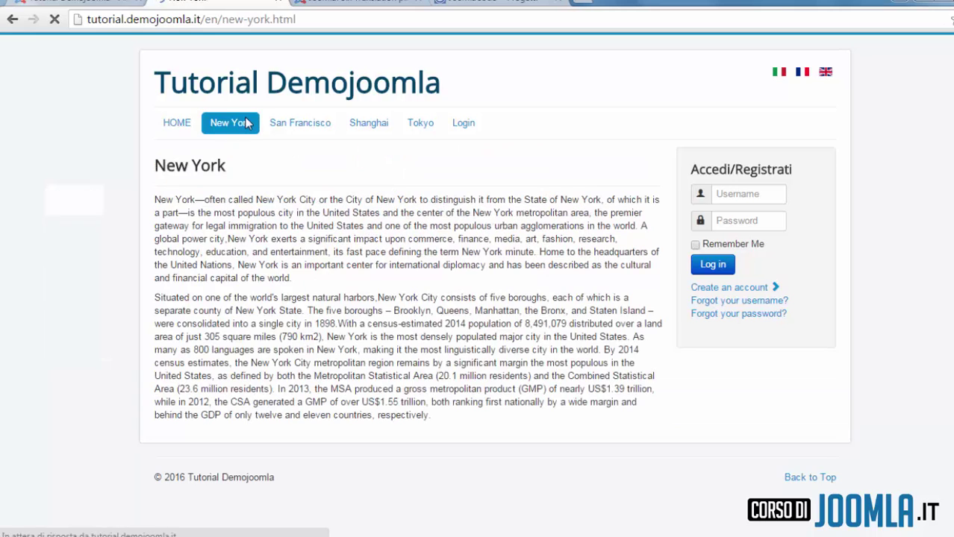
{"action": "left_click", "coordinate": [172, 125]}
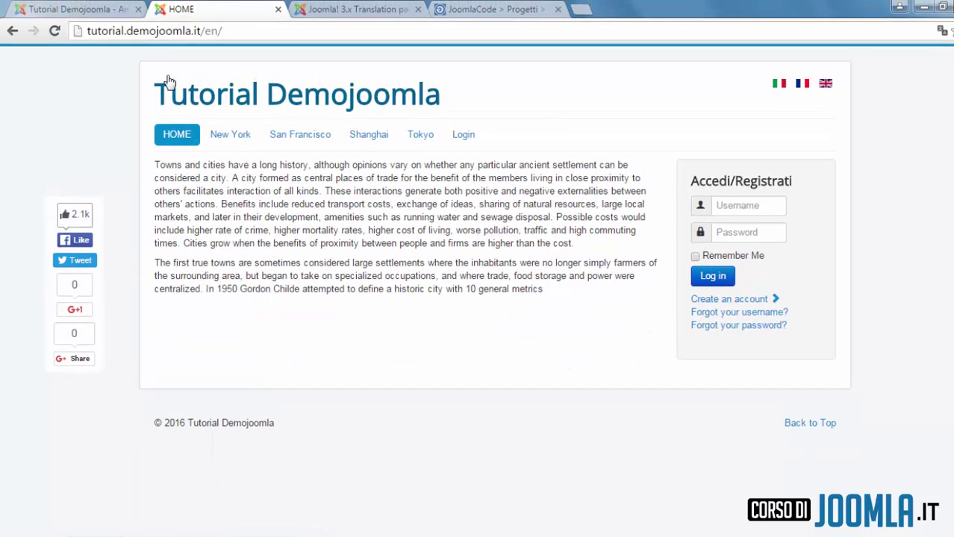
Step: Back in the administration, set the Scelta lingua module to use a drop-down list and save it
{"action": "left_click", "coordinate": [71, 8]}
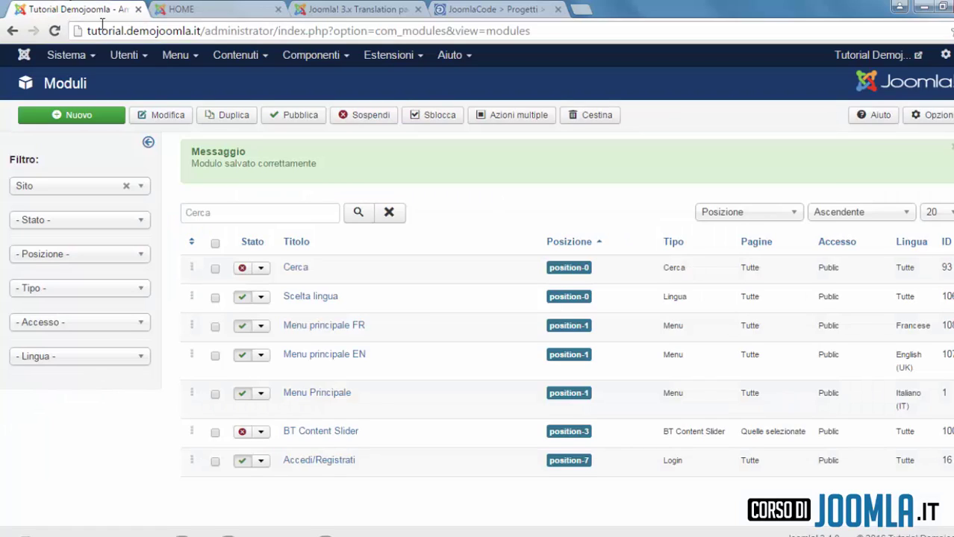
{"action": "left_click", "coordinate": [321, 298]}
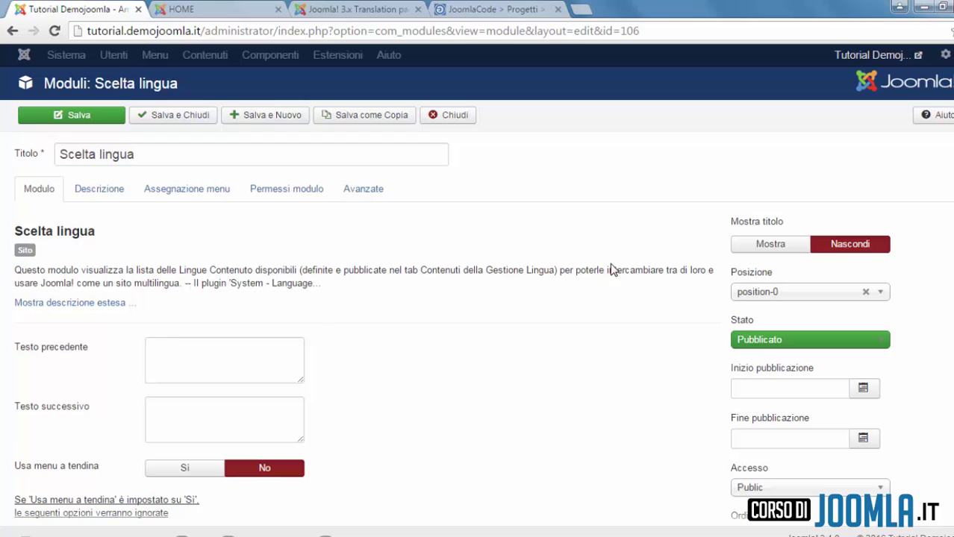
{"action": "scroll", "coordinate": [476, 298], "scroll_direction": "down", "scroll_amount": 3}
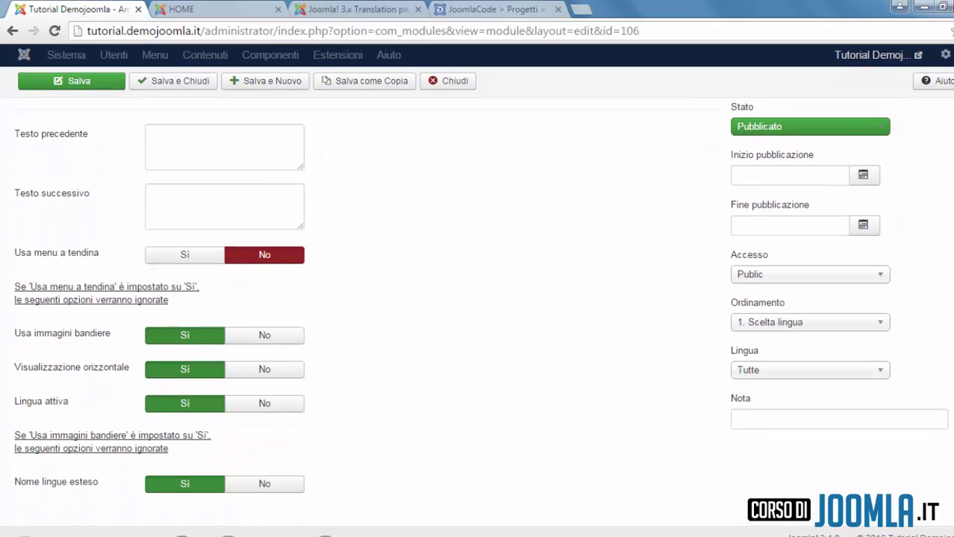
{"action": "left_click", "coordinate": [186, 256]}
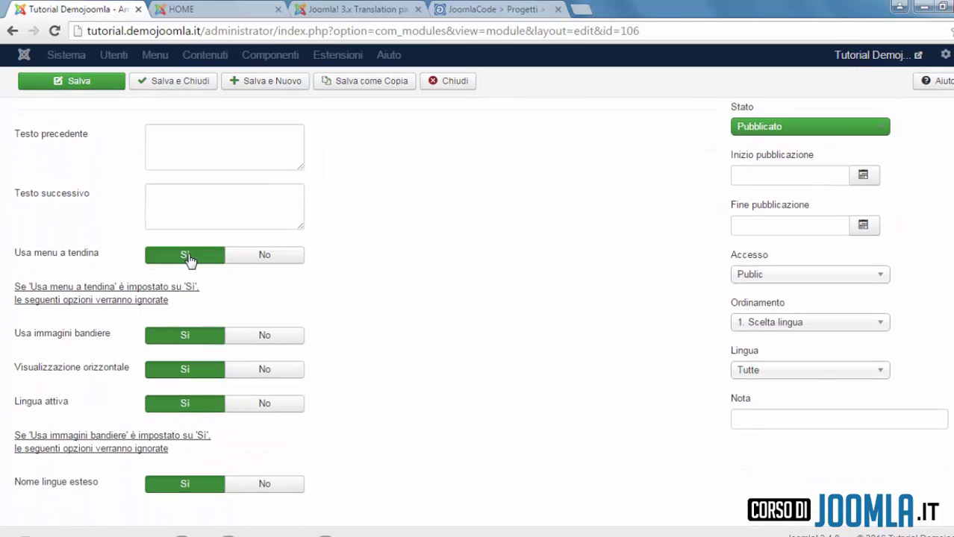
{"action": "left_click", "coordinate": [90, 82]}
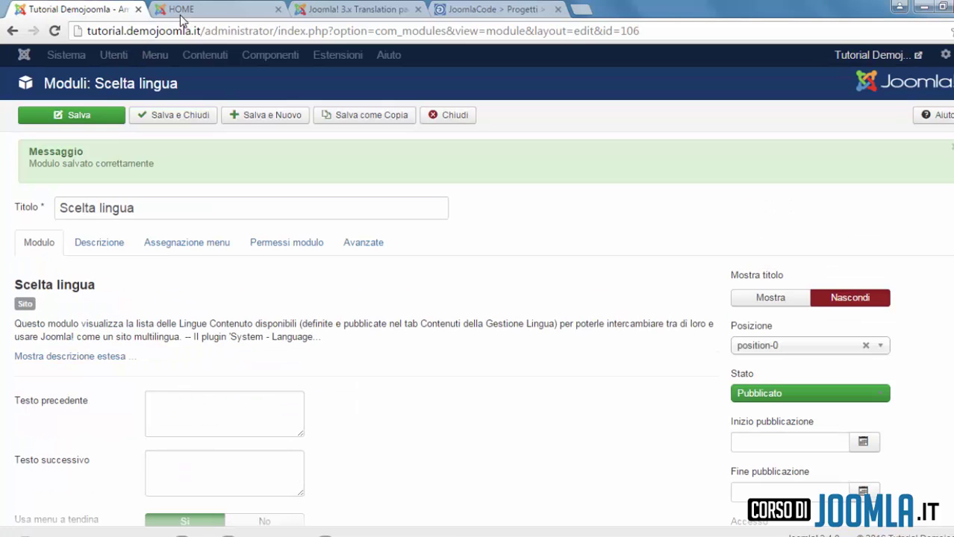
Step: Reload the home page of the public site and switch its language to Français with the drop-down switcher
{"action": "left_click", "coordinate": [190, 10]}
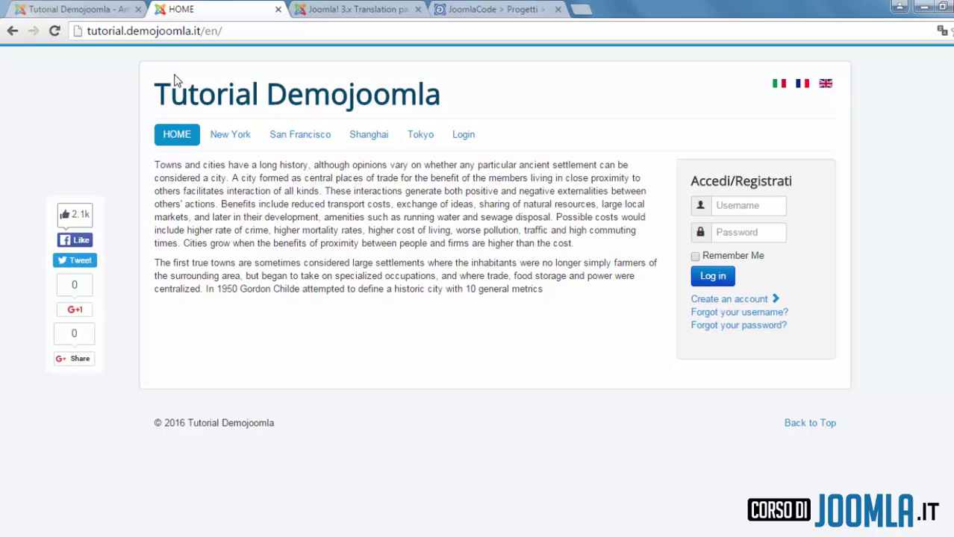
{"action": "left_click", "coordinate": [182, 134]}
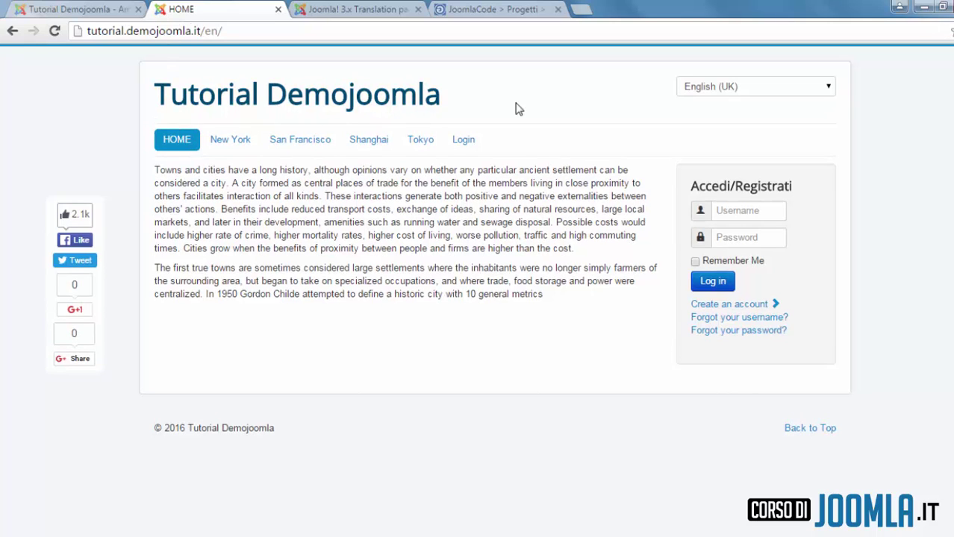
{"action": "left_click", "coordinate": [736, 91]}
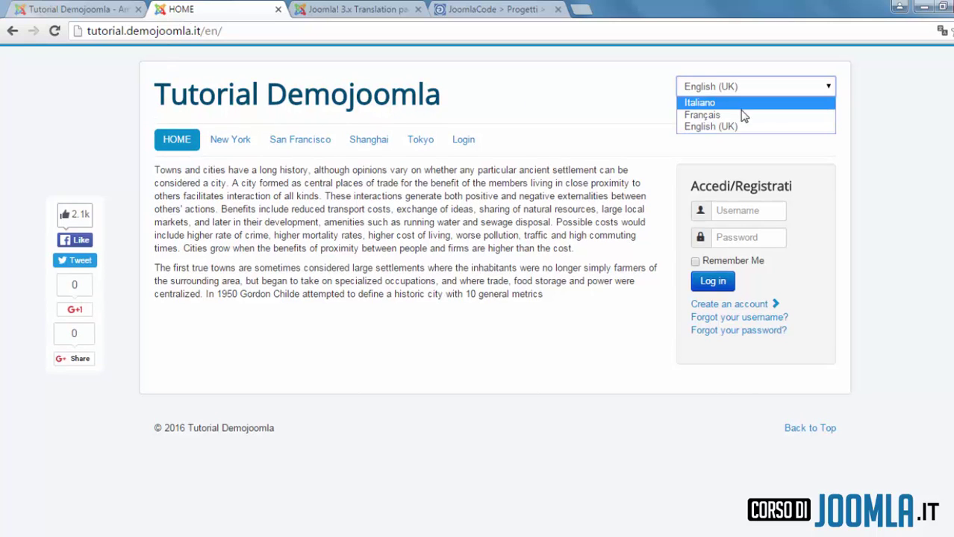
{"action": "left_click", "coordinate": [744, 116]}
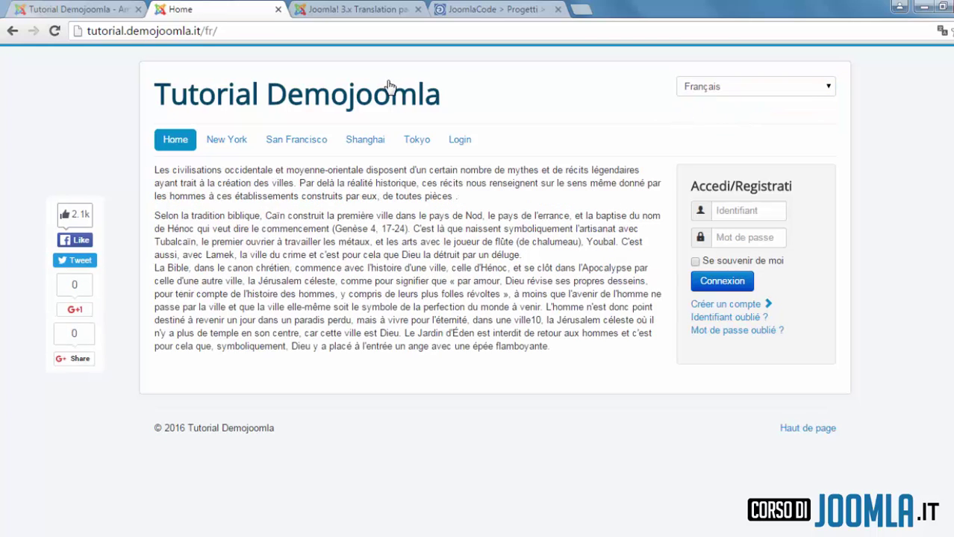
Step: View the French New York page and switch it to Italiano and then English (UK) with the language drop-down
{"action": "left_click", "coordinate": [233, 139]}
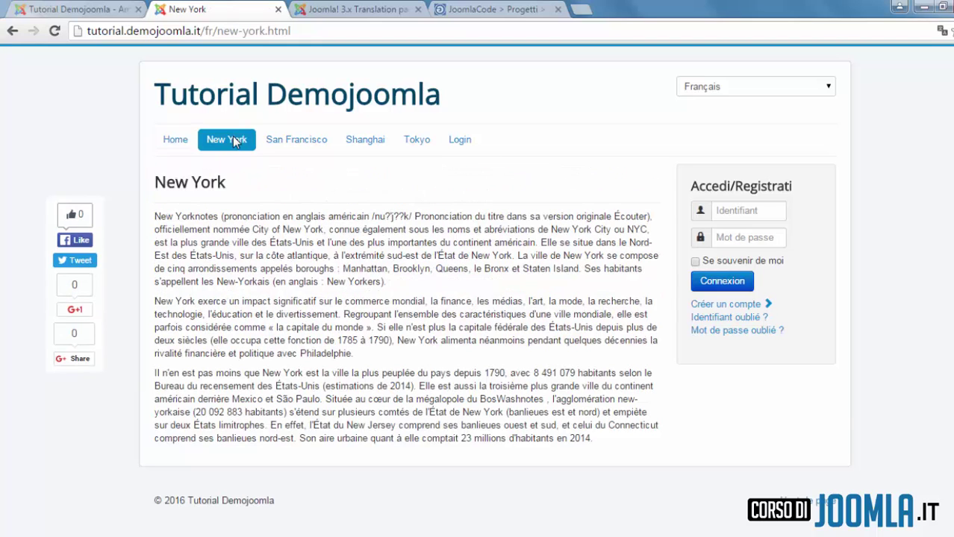
{"action": "left_click", "coordinate": [707, 88]}
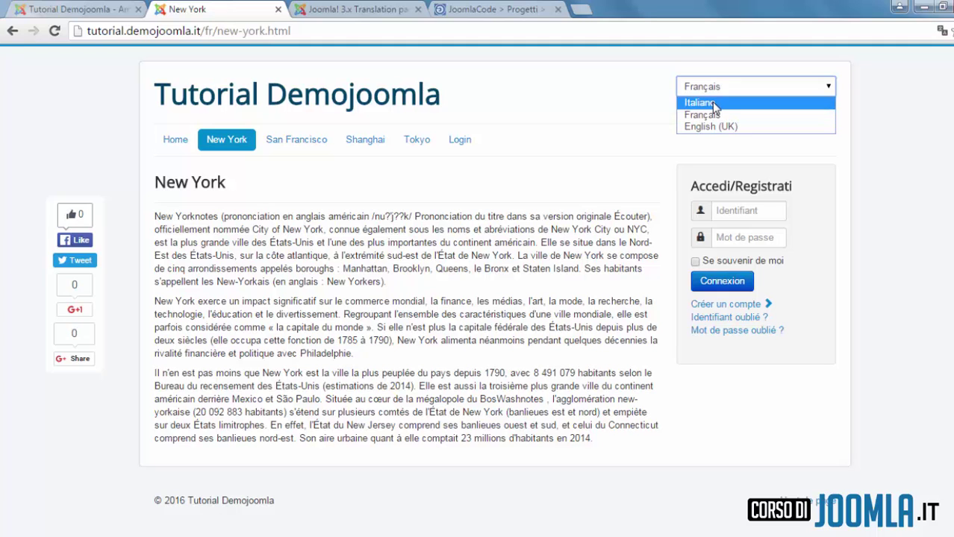
{"action": "left_click", "coordinate": [712, 103]}
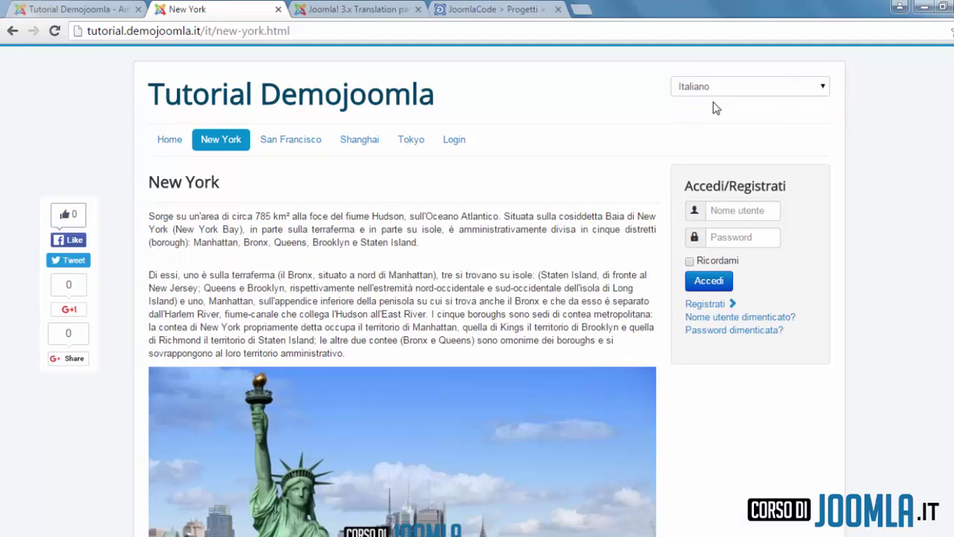
{"action": "left_click", "coordinate": [712, 88]}
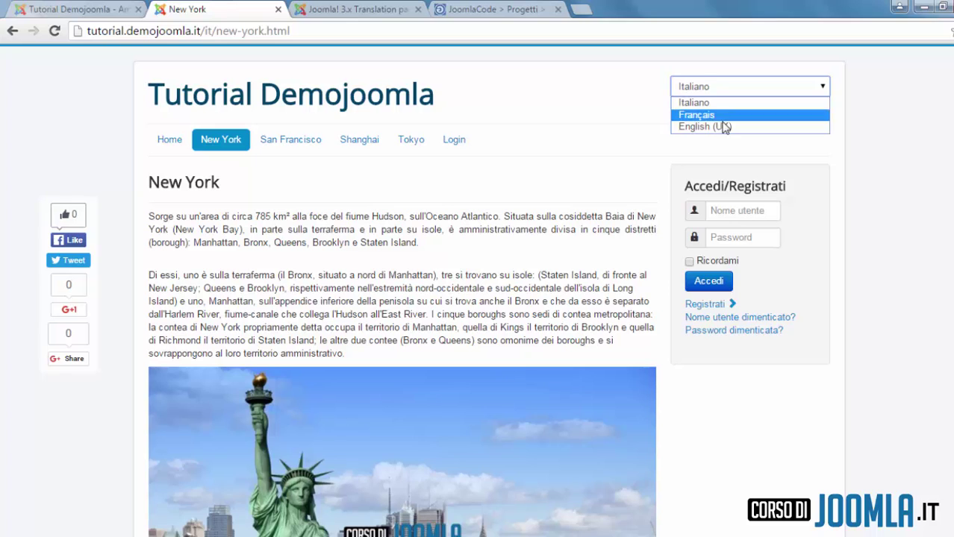
{"action": "left_click", "coordinate": [723, 125]}
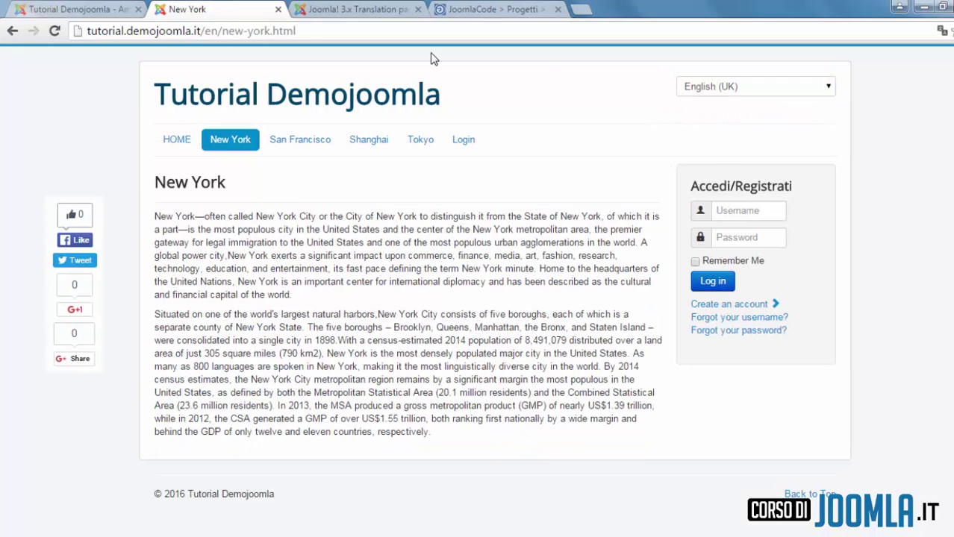
Step: Back in the administration, turn off the drop-down menu option of the Scelta lingua module, and save and close it
{"action": "left_click", "coordinate": [97, 9]}
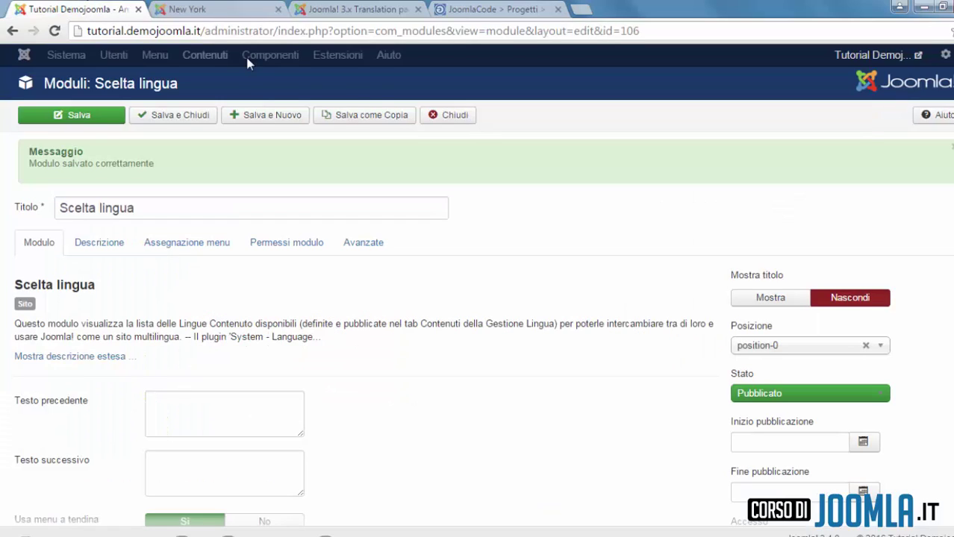
{"action": "scroll", "coordinate": [835, 390], "scroll_direction": "down", "scroll_amount": 3}
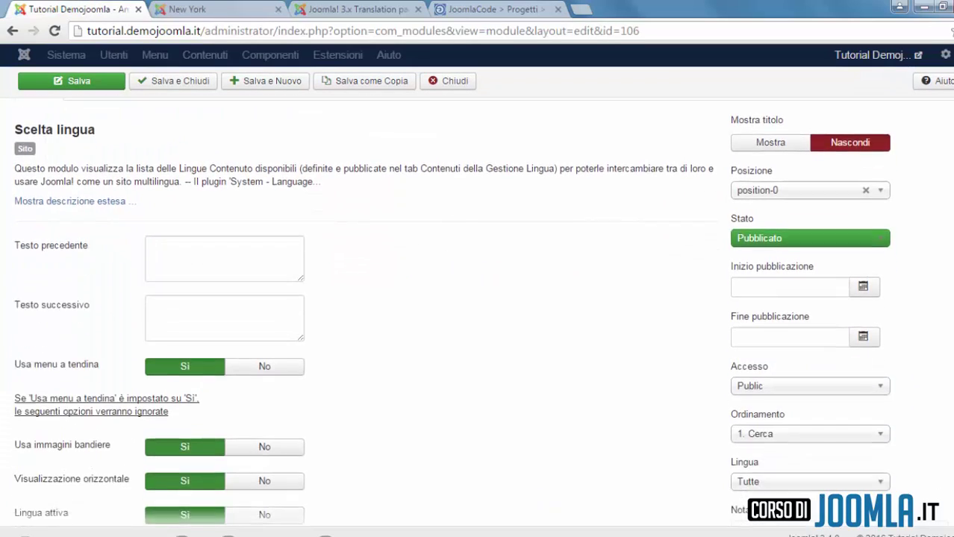
{"action": "left_click", "coordinate": [265, 277]}
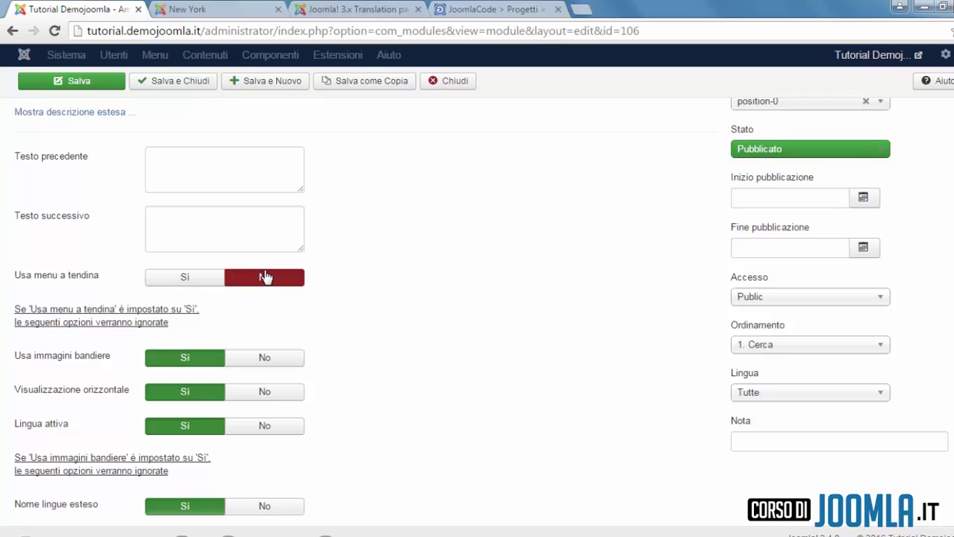
{"action": "left_click", "coordinate": [175, 82]}
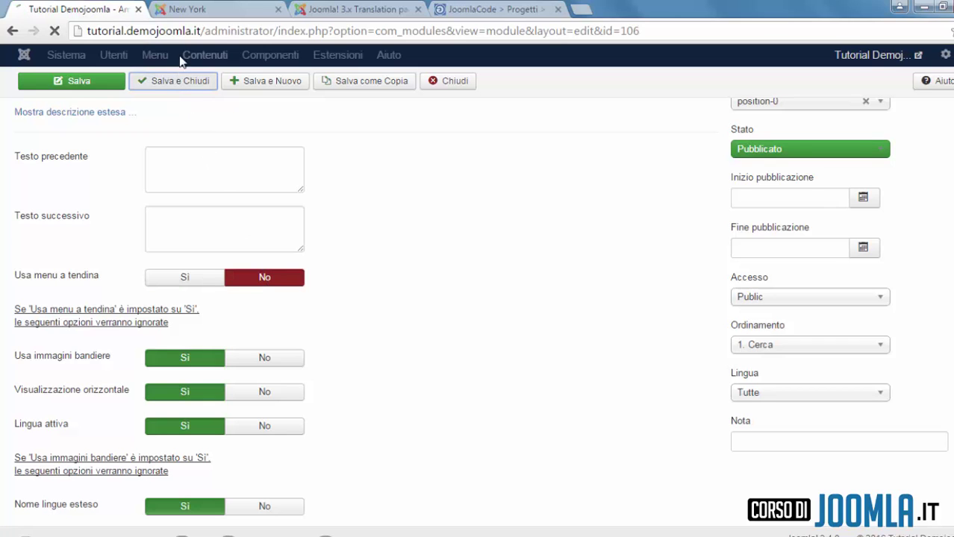
Step: Reload the public site and check the Login page in English and then in Italian using the flag switcher
{"action": "left_click", "coordinate": [179, 10]}
{"action": "left_click", "coordinate": [54, 31]}
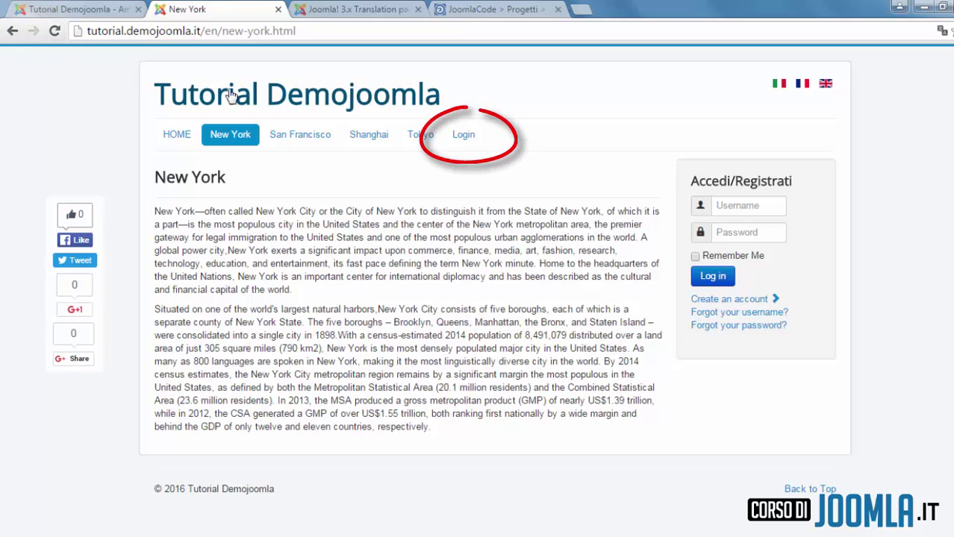
{"action": "left_click", "coordinate": [465, 138]}
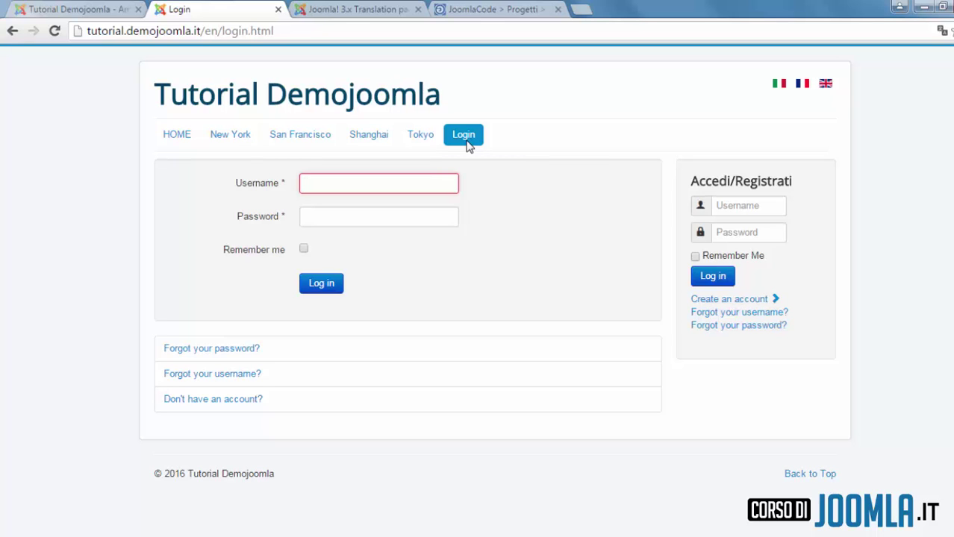
{"action": "left_click", "coordinate": [780, 85]}
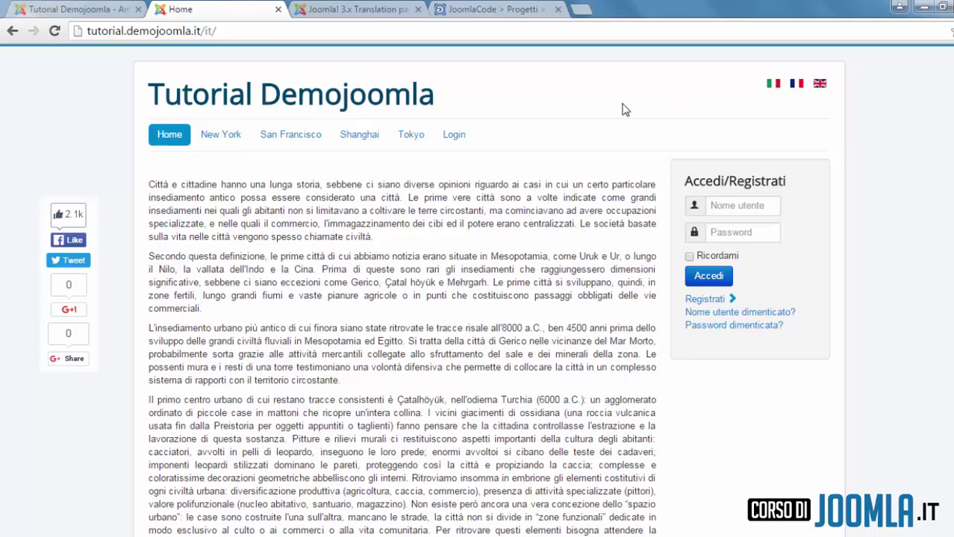
{"action": "left_click", "coordinate": [458, 136]}
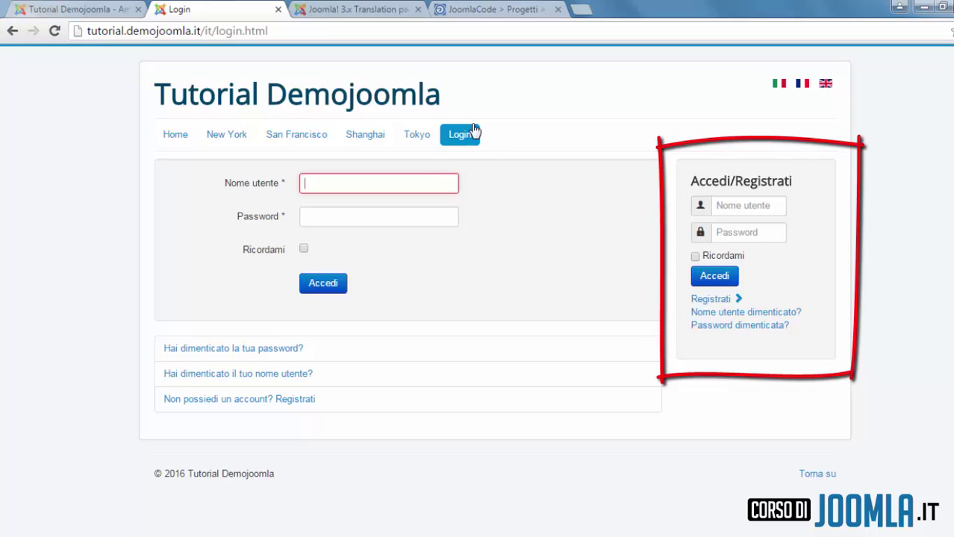
Step: Check the Accedi/Registrati module's language in the module list, then view its login box on the French and English public pages
{"action": "left_click", "coordinate": [95, 7]}
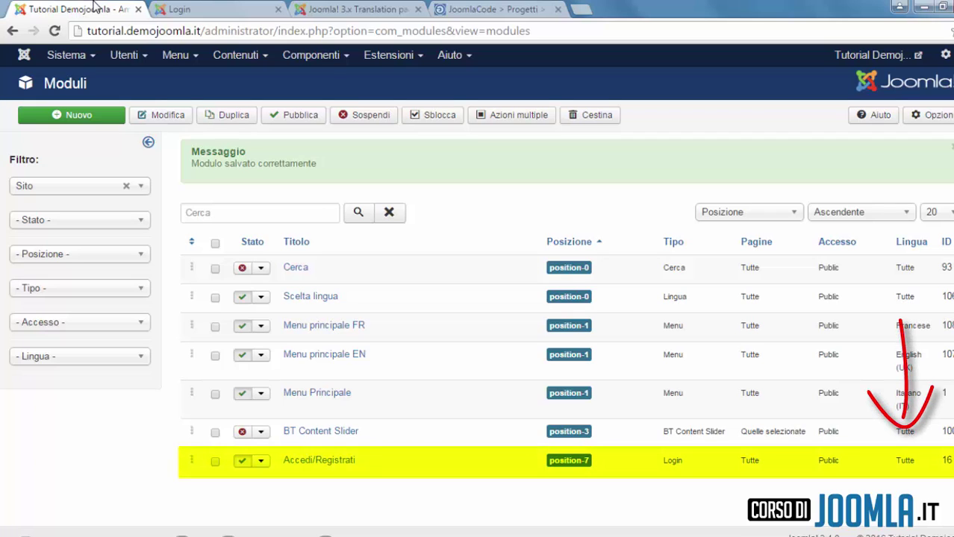
{"action": "left_click", "coordinate": [167, 7]}
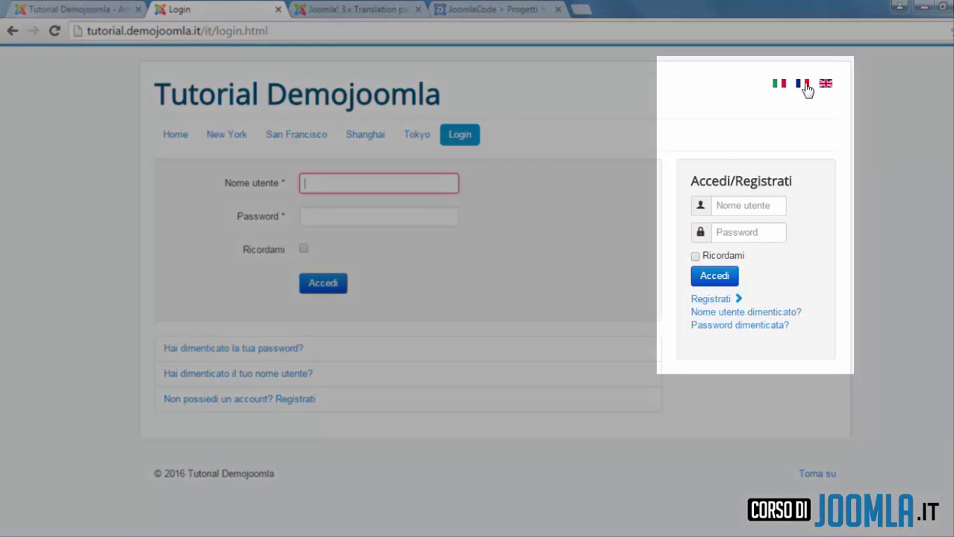
{"action": "left_click", "coordinate": [803, 85]}
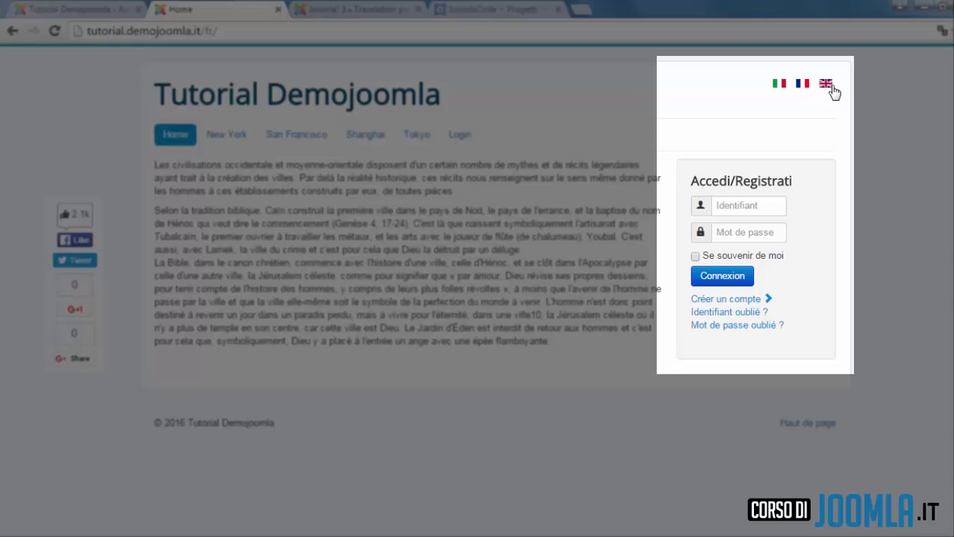
{"action": "left_click", "coordinate": [828, 84]}
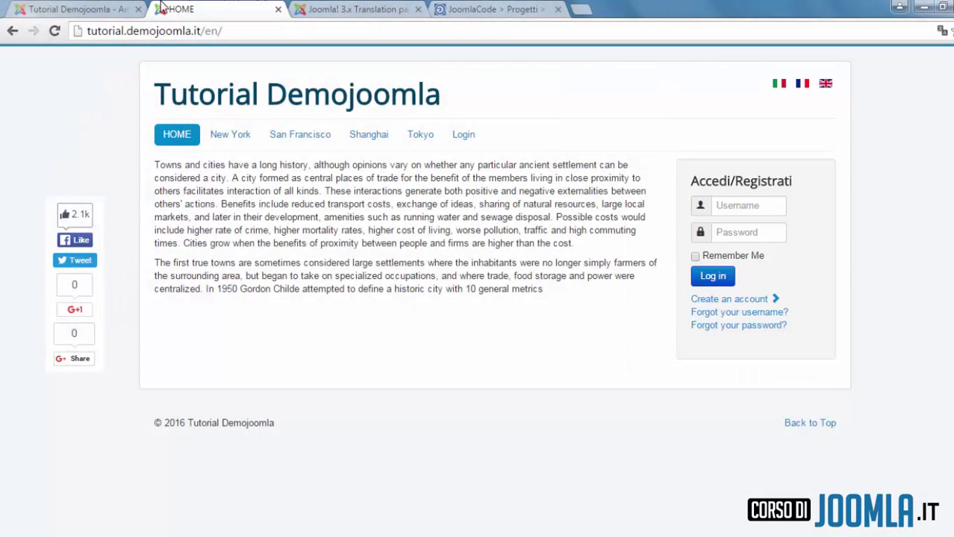
Step: In the administration's module list, duplicate the Accedi/Registrati module twice
{"action": "left_click", "coordinate": [106, 7]}
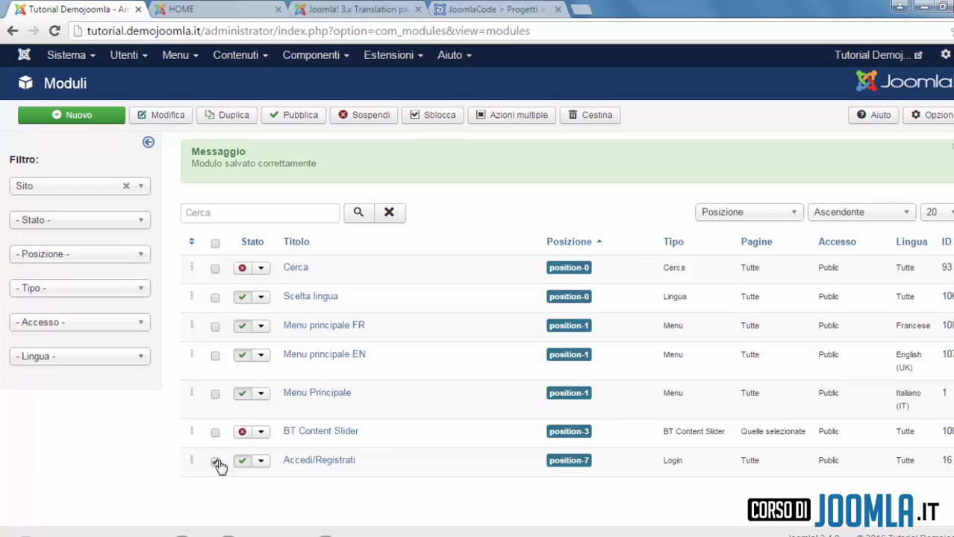
{"action": "left_click", "coordinate": [224, 116]}
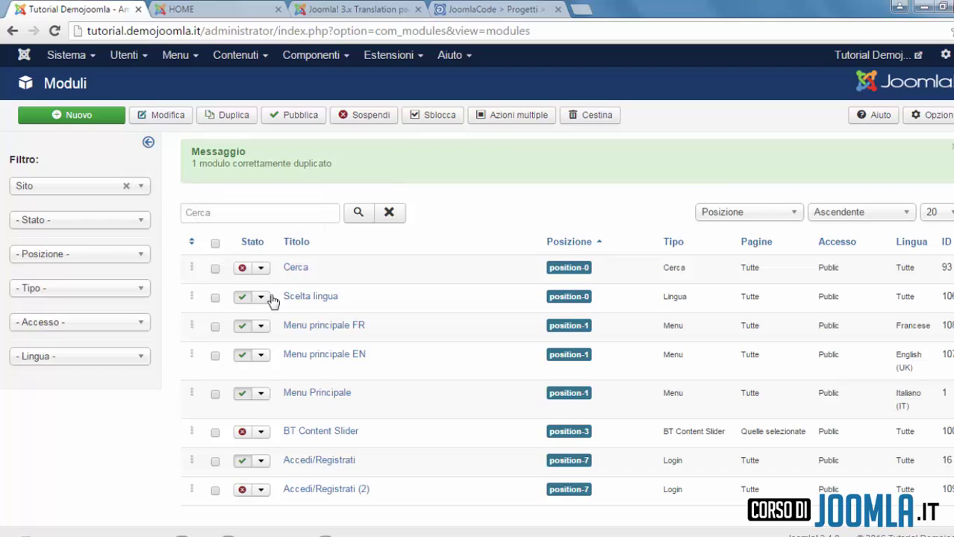
{"action": "left_click", "coordinate": [215, 462]}
{"action": "left_click", "coordinate": [216, 117]}
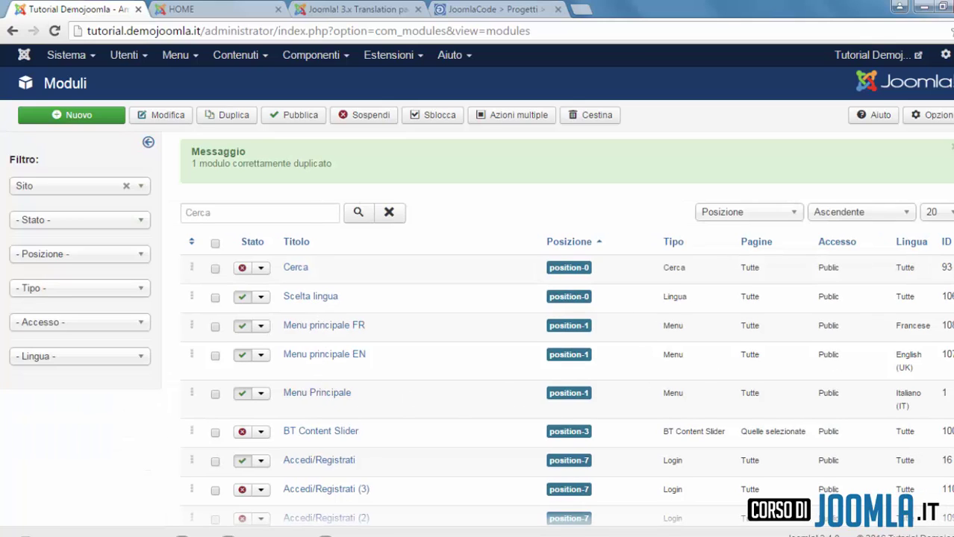
Step: Set the language of the original Accedi/Registrati module to Italiano (IT), and save and close it
{"action": "scroll", "coordinate": [477, 299], "scroll_direction": "down", "scroll_amount": 1}
{"action": "left_click", "coordinate": [337, 419]}
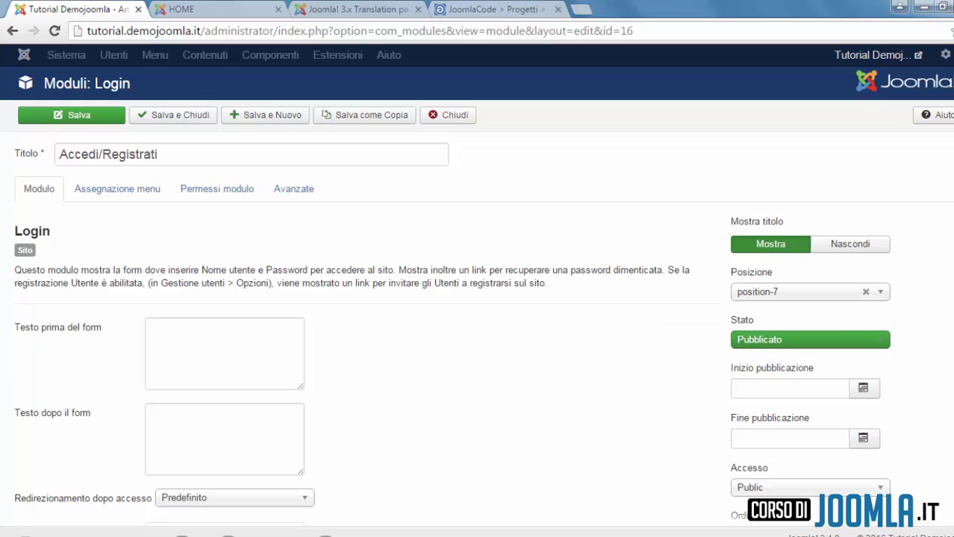
{"action": "scroll", "coordinate": [682, 375], "scroll_direction": "down", "scroll_amount": 3}
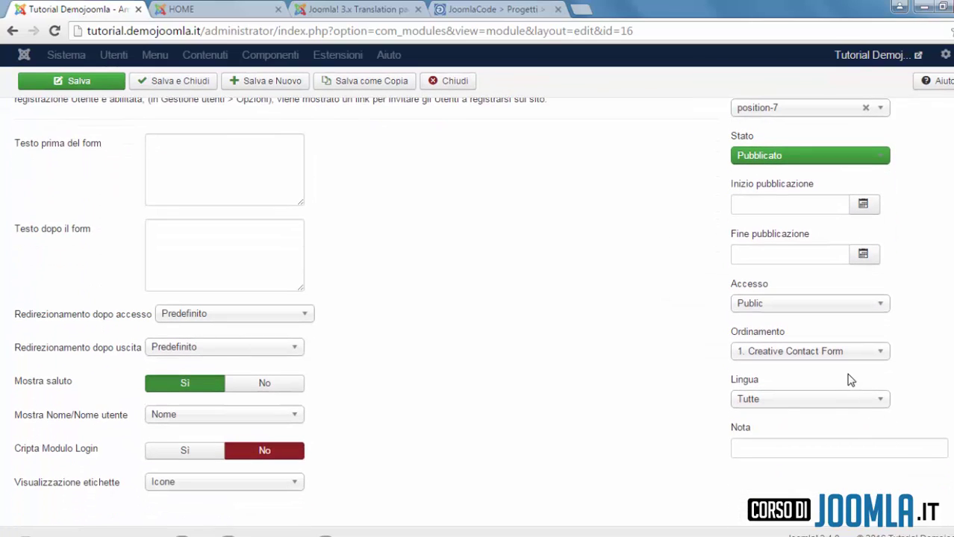
{"action": "left_click", "coordinate": [846, 401]}
{"action": "left_click", "coordinate": [810, 468]}
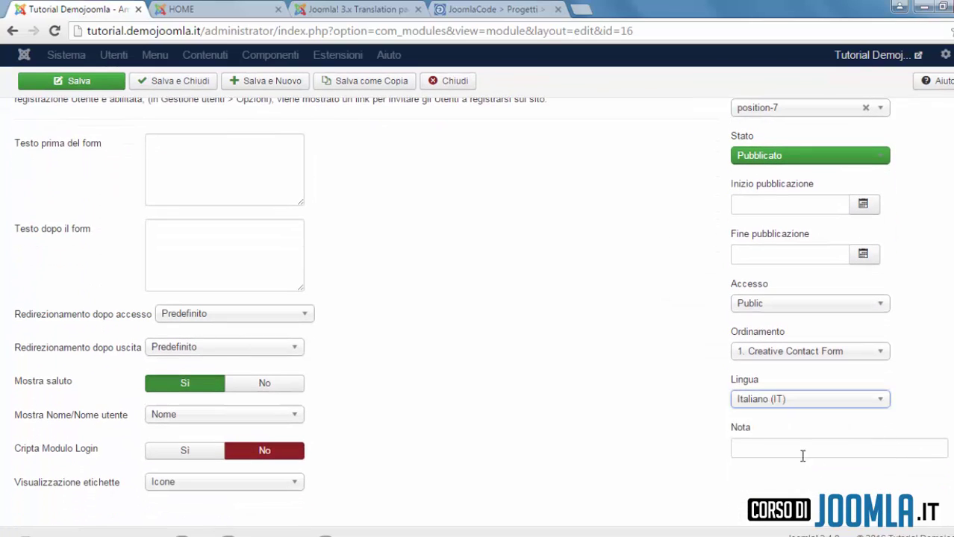
{"action": "left_click", "coordinate": [167, 83]}
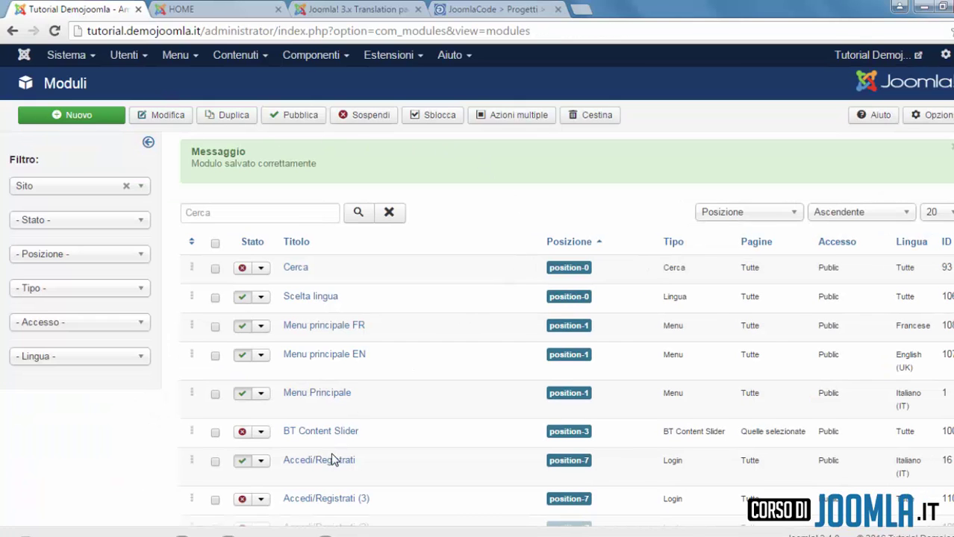
Step: Rename the Accedi/Registrati (3) module as Login, set its language to English (UK) and its status to Pubblicato, and save and close it
{"action": "left_click", "coordinate": [319, 500]}
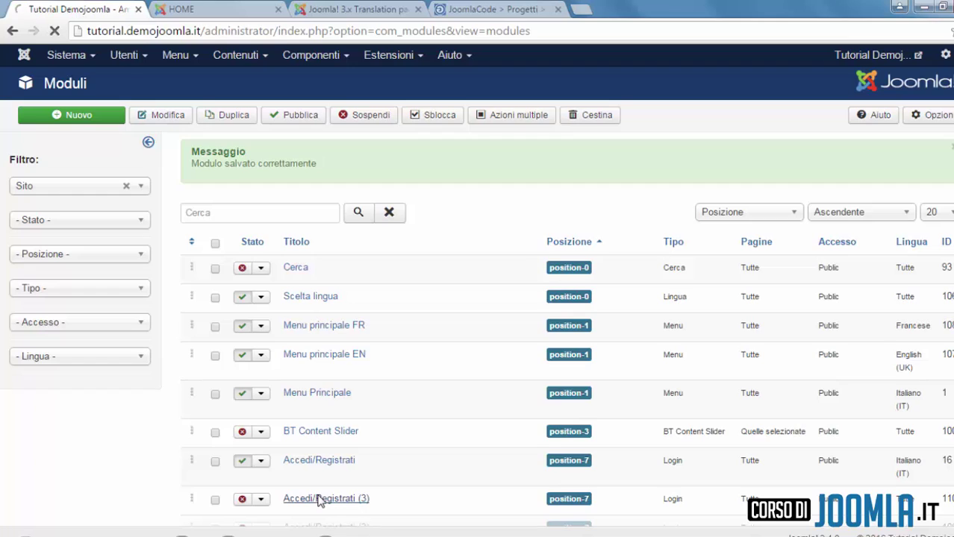
{"action": "left_click_drag", "start_coordinate": [179, 155], "coordinate": [2, 166]}
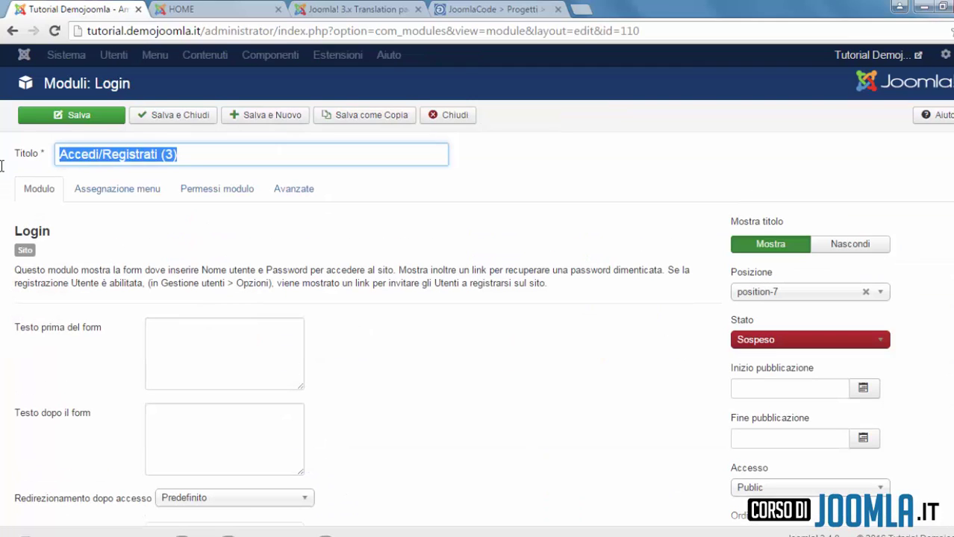
{"action": "type", "text": "Login"}
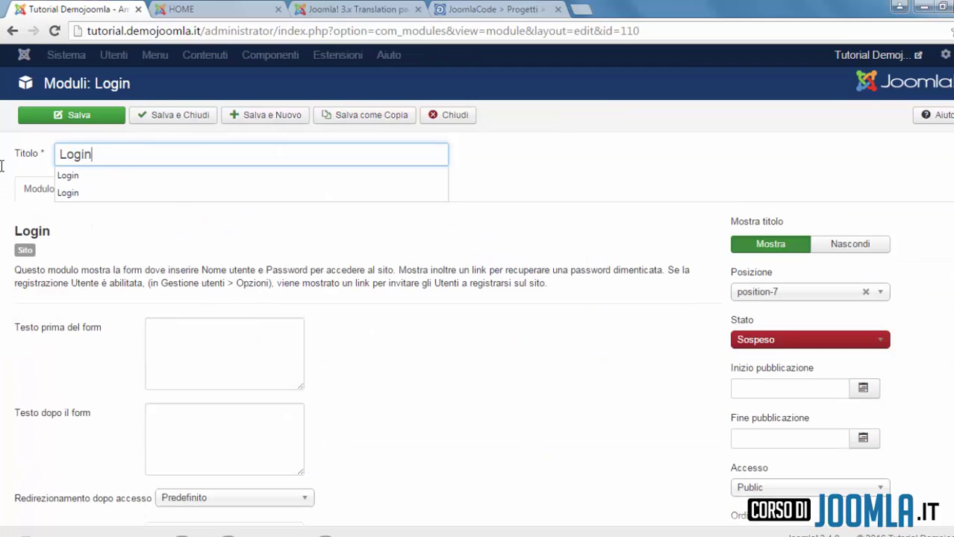
{"action": "left_click", "coordinate": [539, 236]}
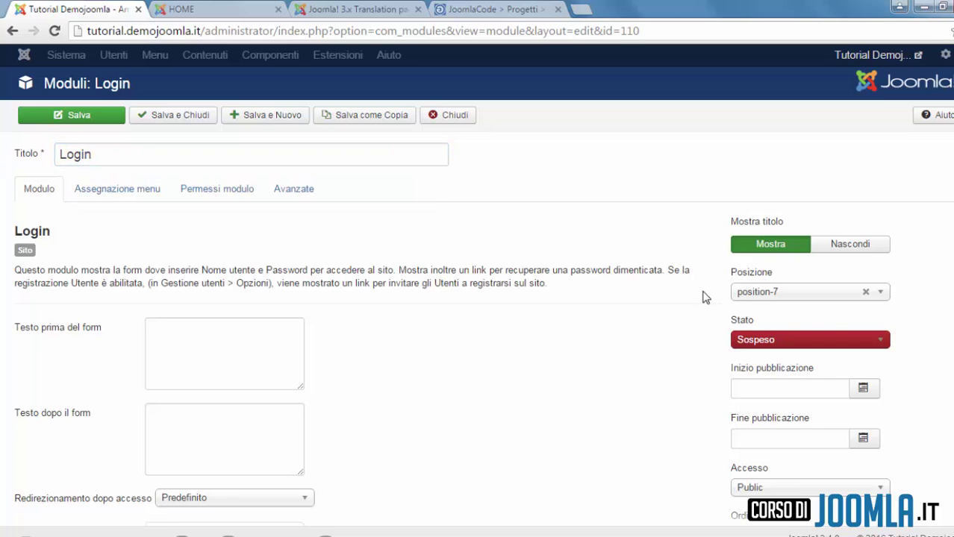
{"action": "scroll", "coordinate": [931, 449], "scroll_direction": "down", "scroll_amount": 2}
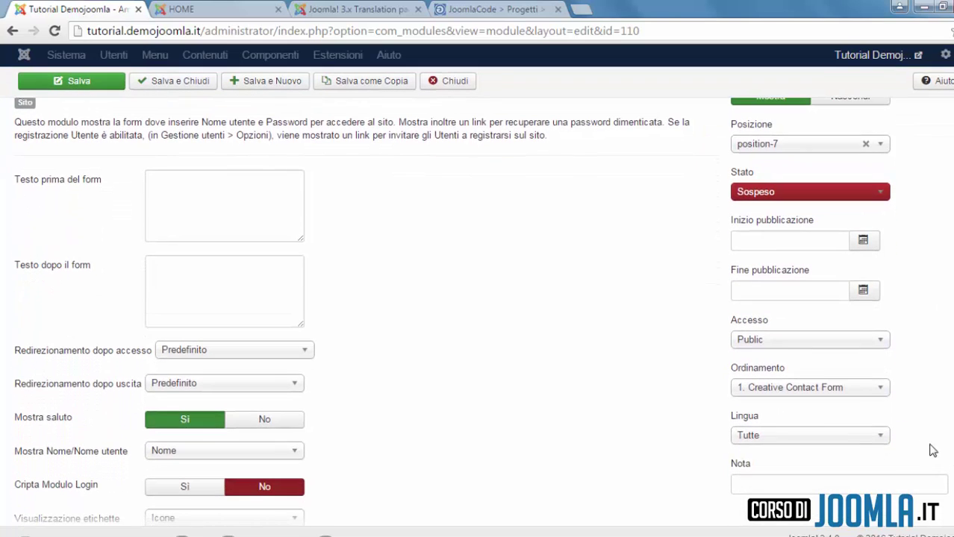
{"action": "left_click", "coordinate": [863, 435]}
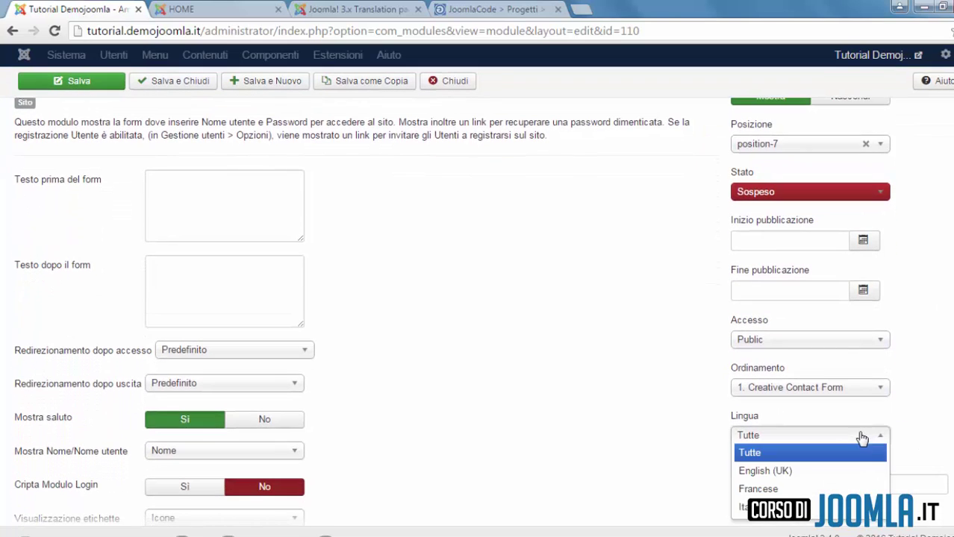
{"action": "left_click", "coordinate": [847, 472]}
{"action": "left_click", "coordinate": [776, 192]}
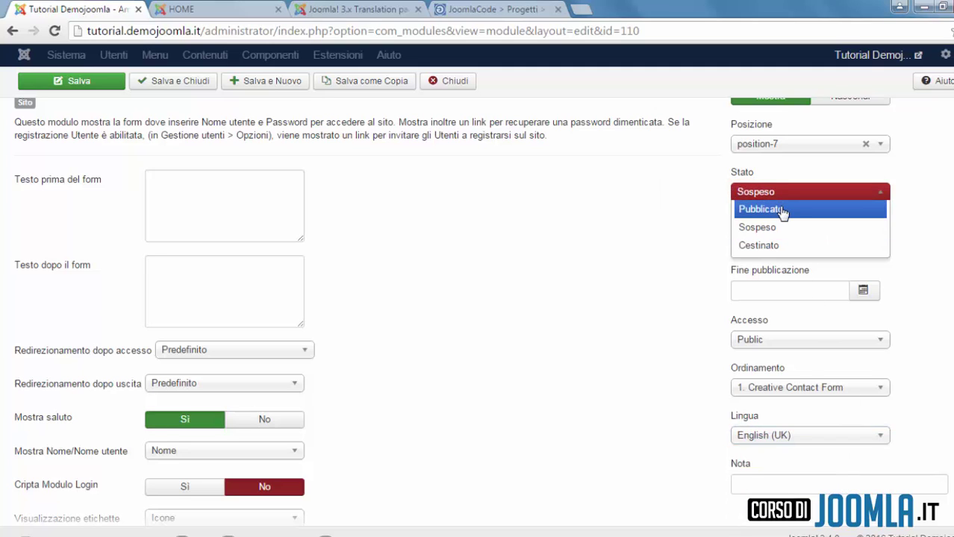
{"action": "left_click", "coordinate": [782, 208]}
{"action": "left_click", "coordinate": [179, 83]}
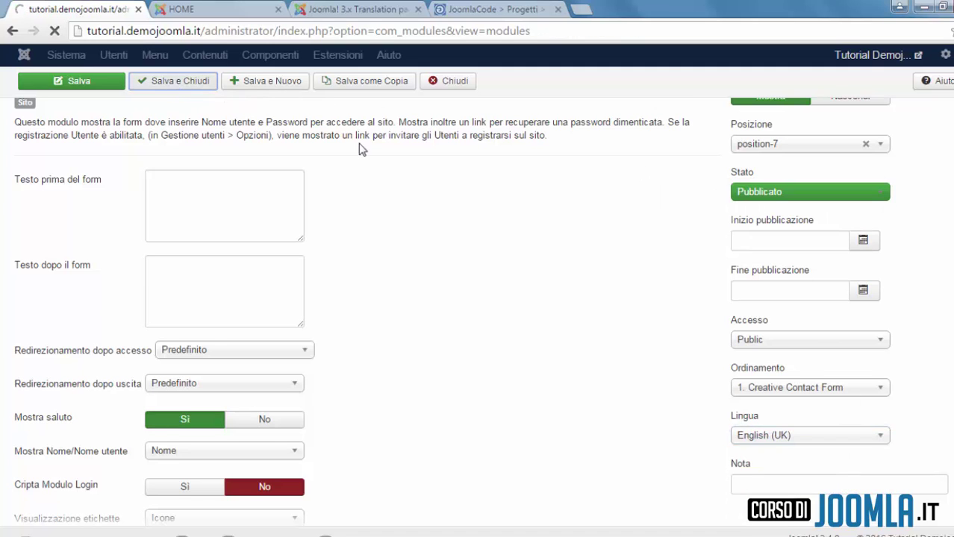
Step: Rename the Accedi/Registrati (2) module as Identifiez-vous, set its status to Pubblicato and its language to Francese, and save and close it
{"action": "scroll", "coordinate": [477, 306], "scroll_direction": "down", "scroll_amount": 2}
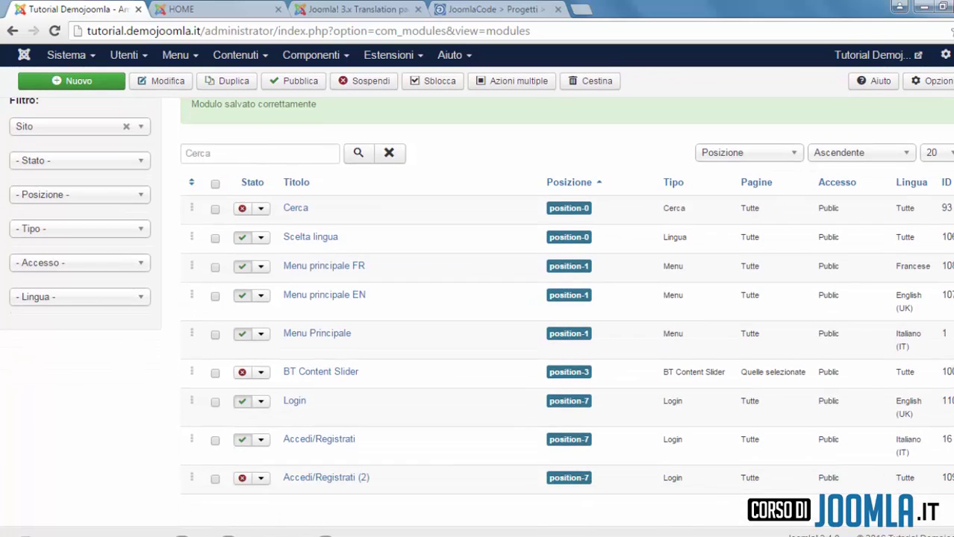
{"action": "left_click", "coordinate": [345, 480]}
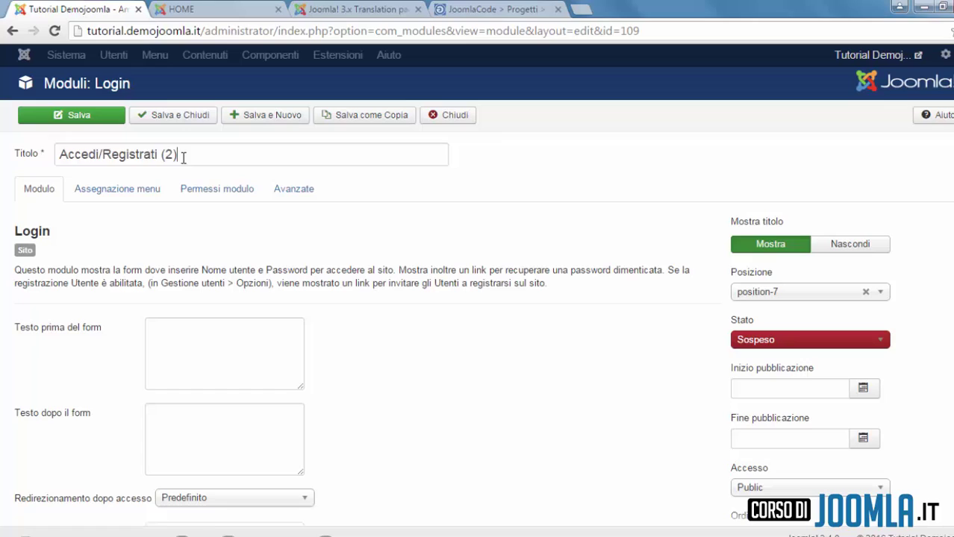
{"action": "left_click_drag", "start_coordinate": [183, 156], "coordinate": [31, 159]}
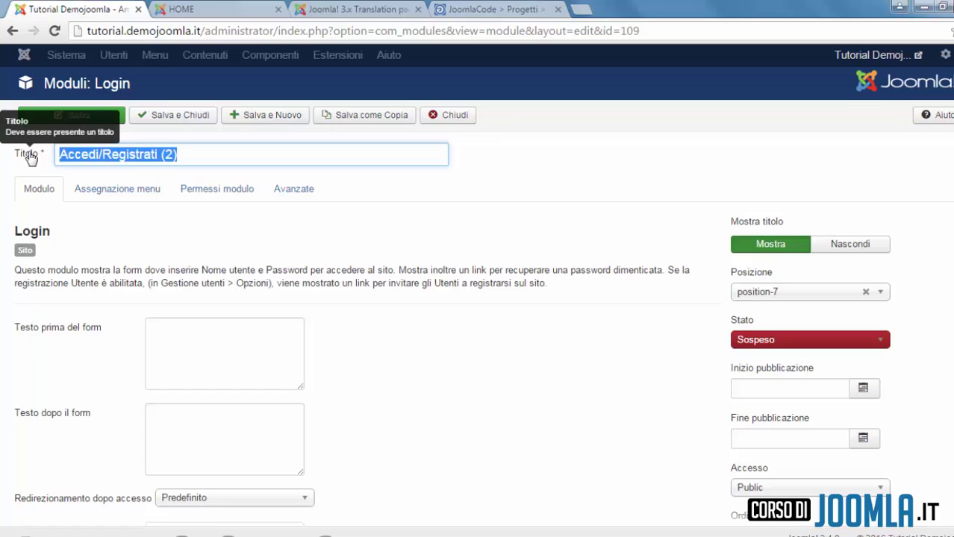
{"action": "type", "text": "Iden"}
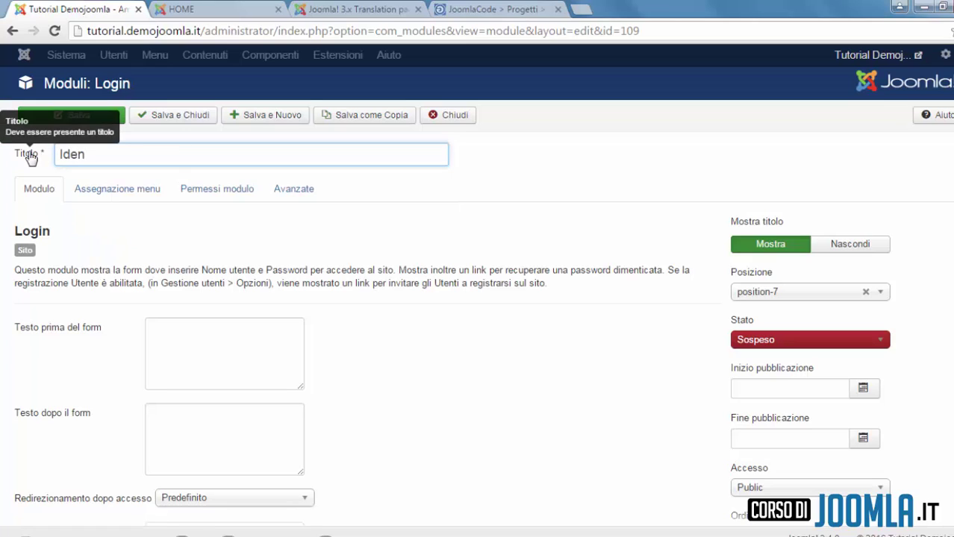
{"action": "type", "text": "tifiez-vous"}
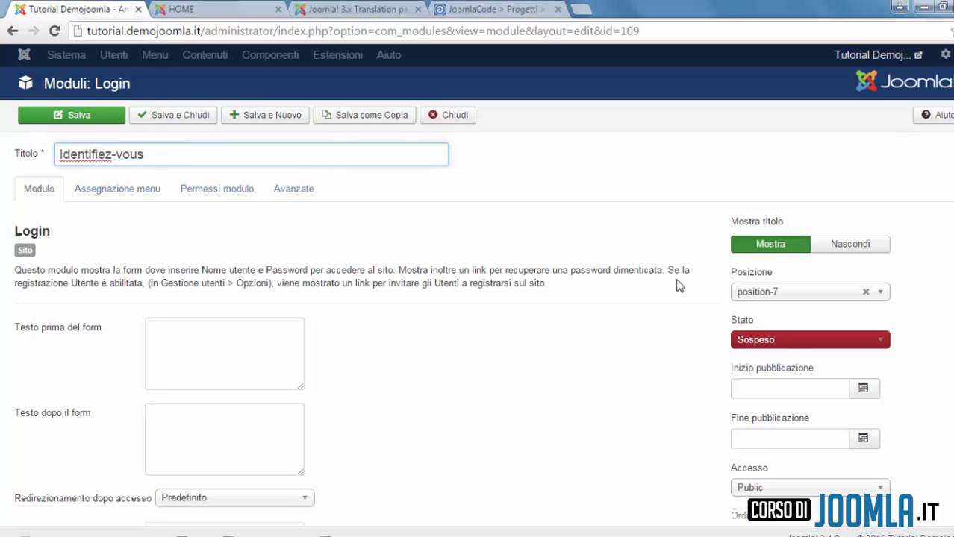
{"action": "left_click", "coordinate": [792, 341]}
{"action": "left_click", "coordinate": [807, 357]}
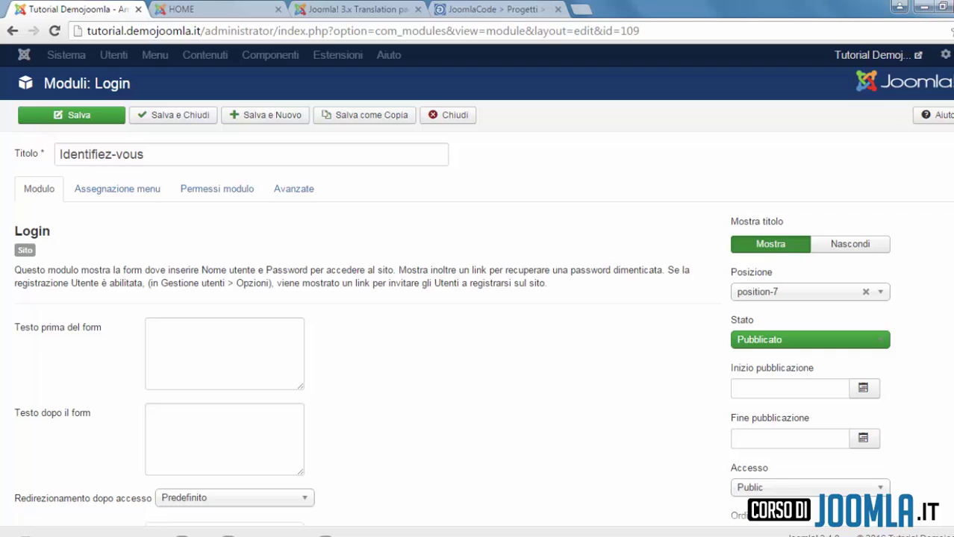
{"action": "scroll", "coordinate": [821, 373], "scroll_direction": "down", "scroll_amount": 3}
{"action": "left_click", "coordinate": [836, 414]}
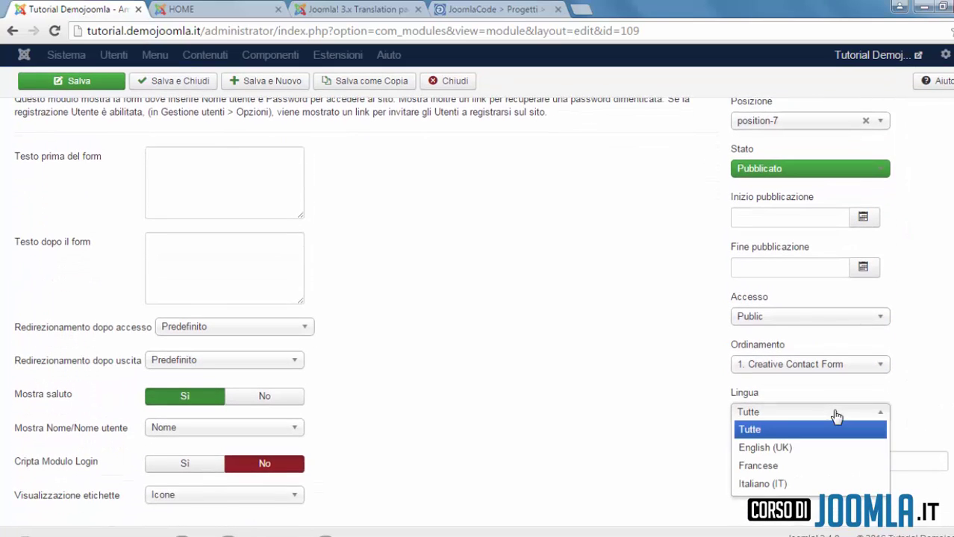
{"action": "left_click", "coordinate": [818, 466]}
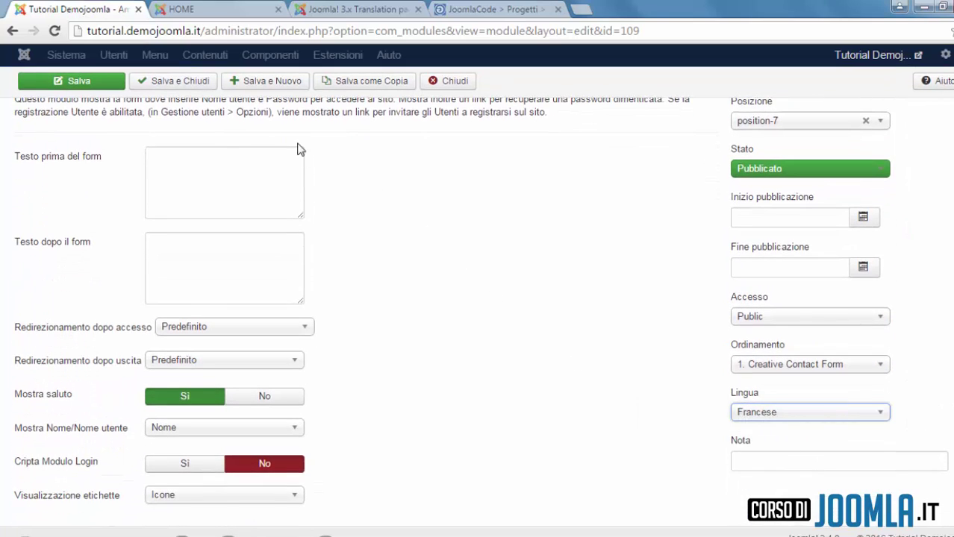
{"action": "left_click", "coordinate": [196, 83]}
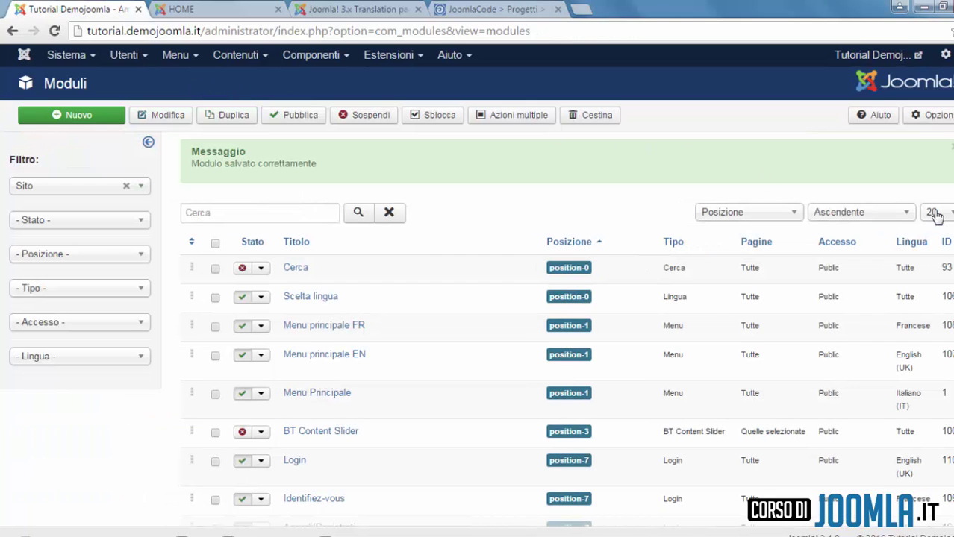
Step: Check the login box on the Italian, French and English public pages, then view the English New York and San Francisco pages
{"action": "scroll", "coordinate": [478, 299], "scroll_direction": "down", "scroll_amount": 1}
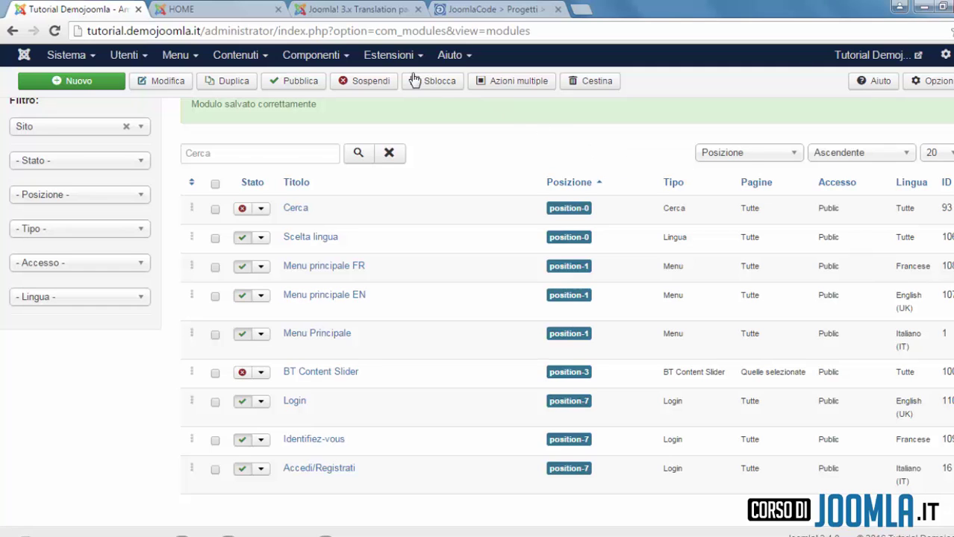
{"action": "left_click", "coordinate": [257, 11]}
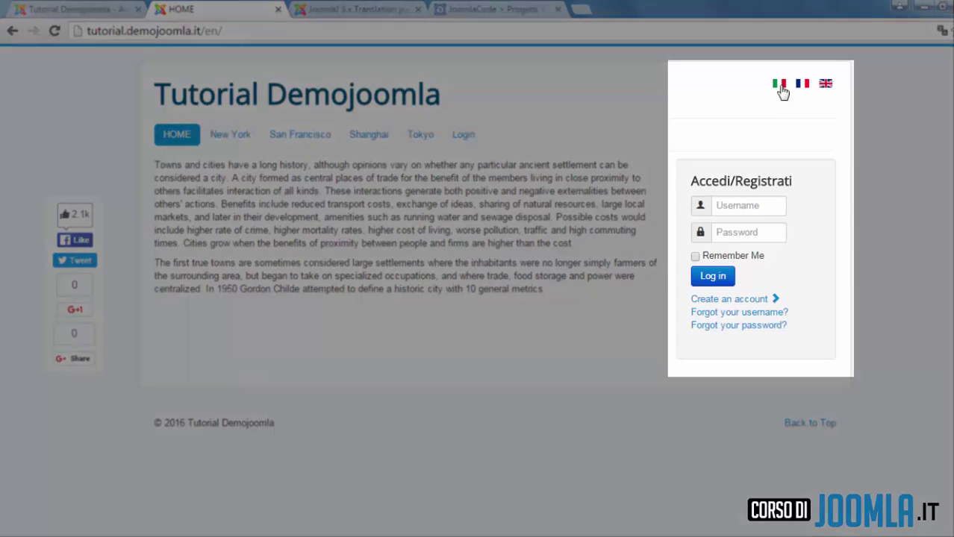
{"action": "left_click", "coordinate": [780, 88]}
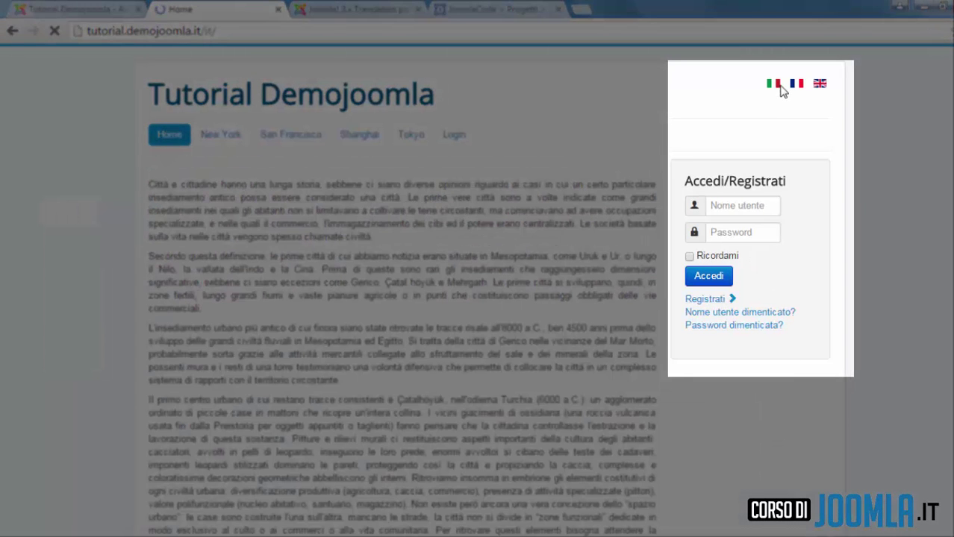
{"action": "left_click", "coordinate": [797, 85]}
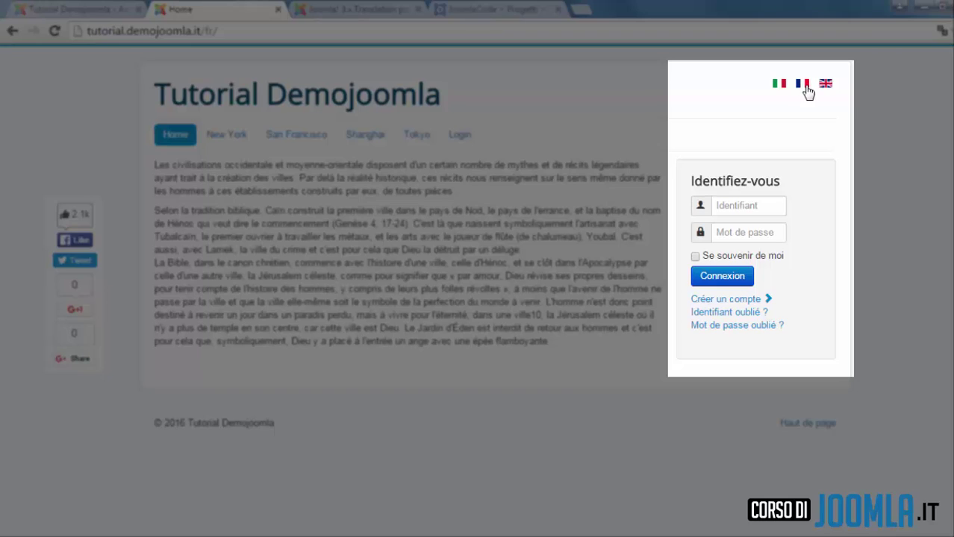
{"action": "left_click", "coordinate": [826, 86]}
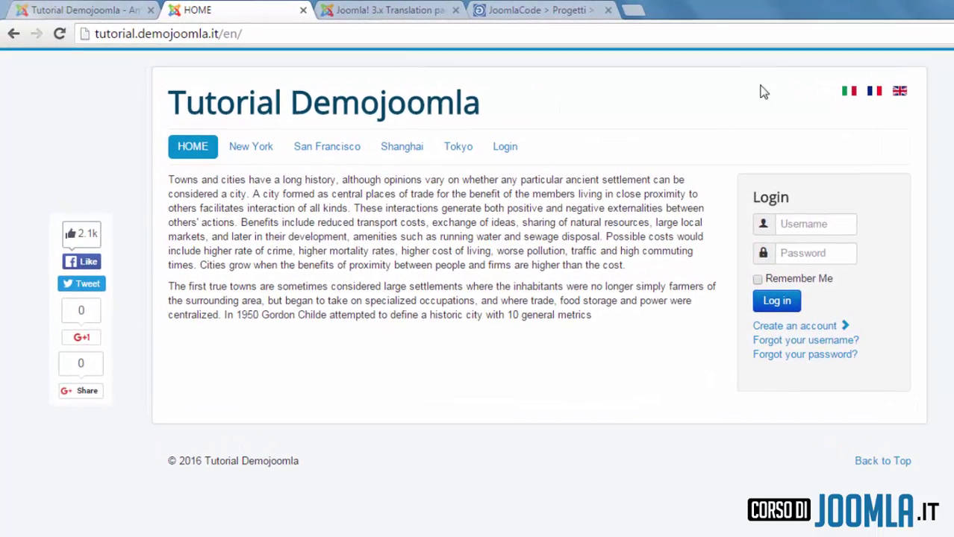
{"action": "left_click", "coordinate": [267, 149]}
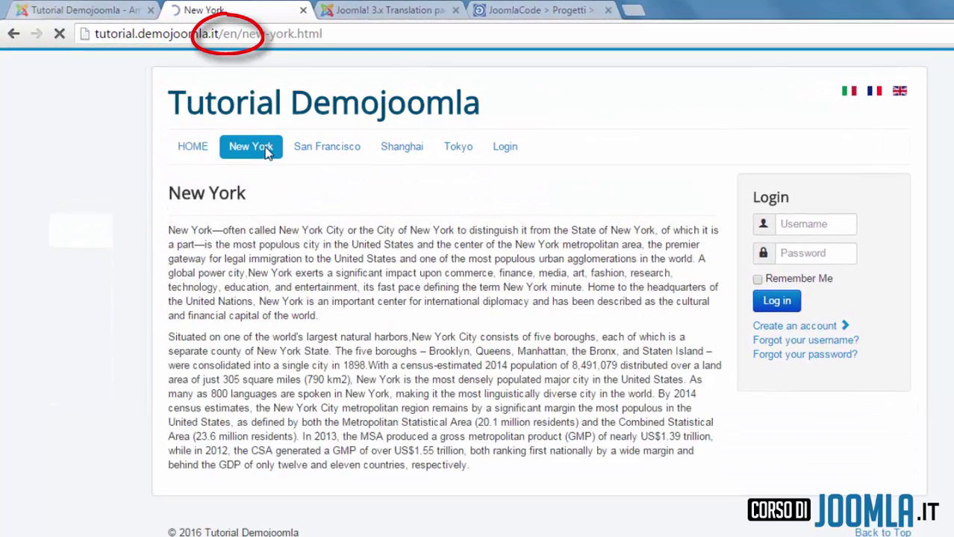
{"action": "left_click", "coordinate": [312, 149]}
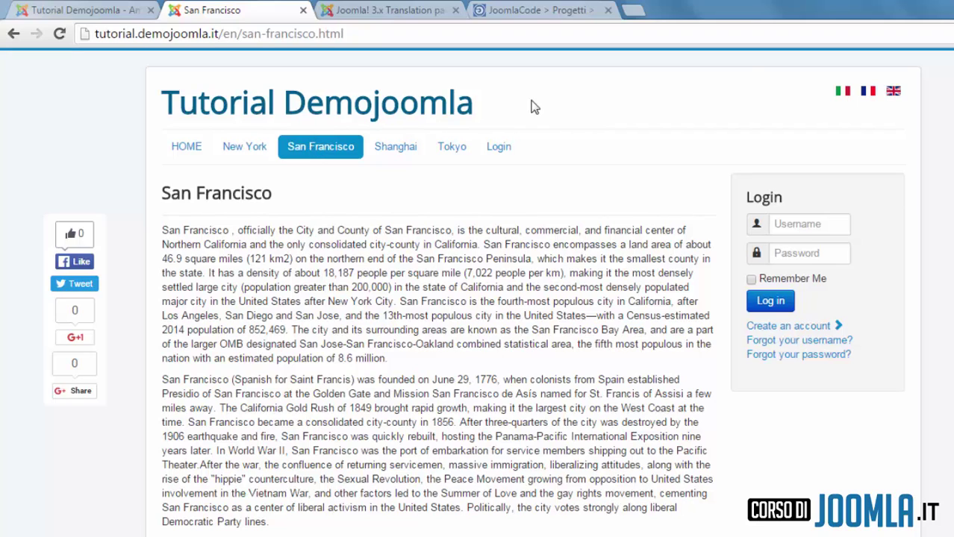
Step: Inspect the language attributes in the French public home page's HTML with the developer tools, and close them
{"action": "left_click", "coordinate": [868, 92]}
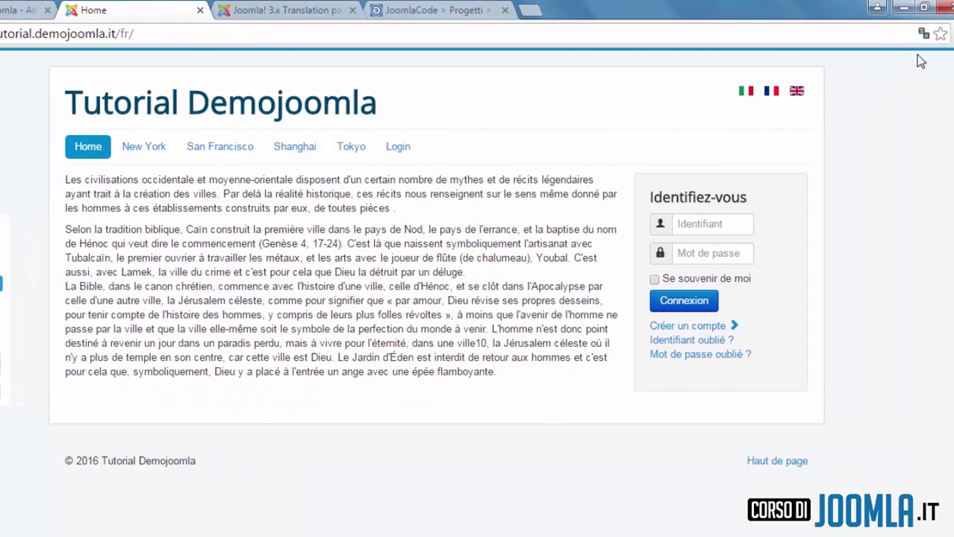
{"action": "left_click", "coordinate": [943, 34]}
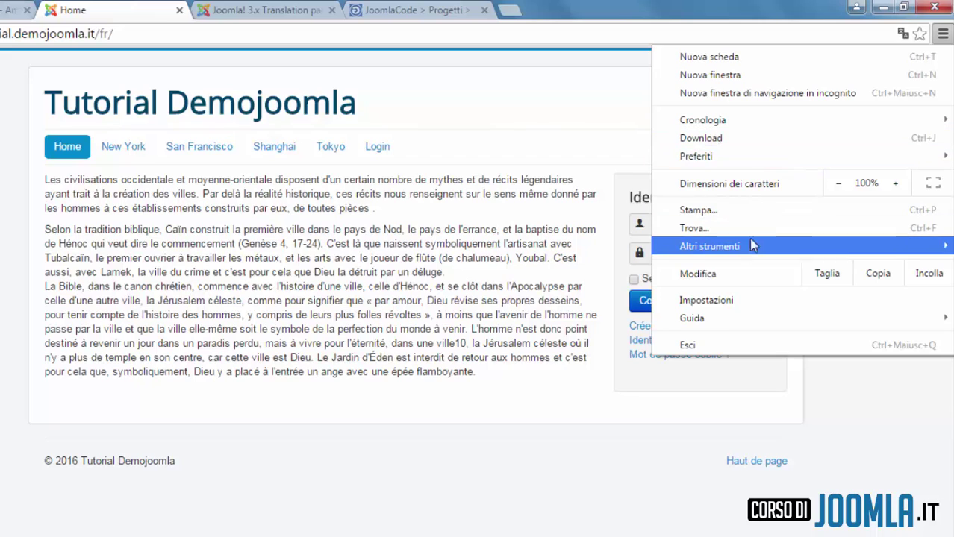
{"action": "mouse_move", "coordinate": [744, 250]}
{"action": "left_click", "coordinate": [558, 370]}
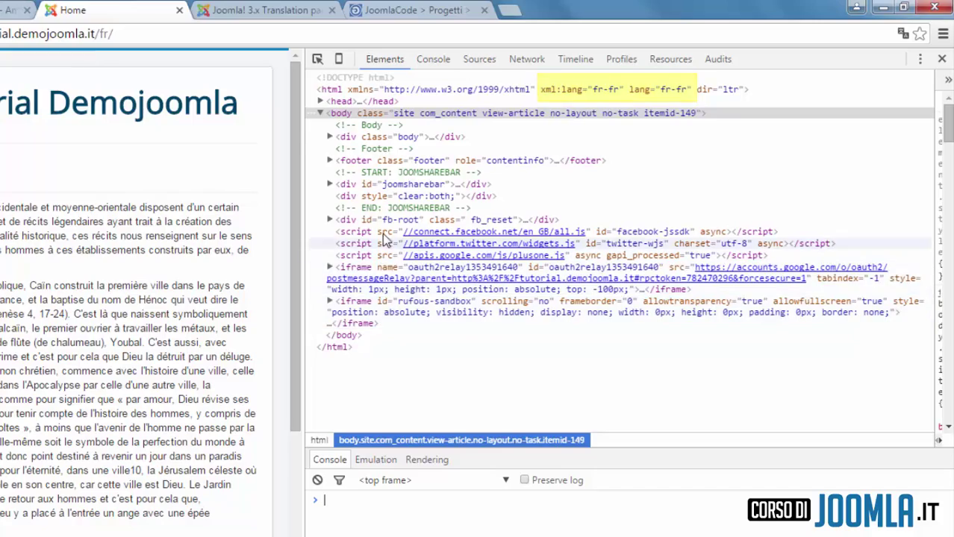
{"action": "left_click", "coordinate": [942, 58]}
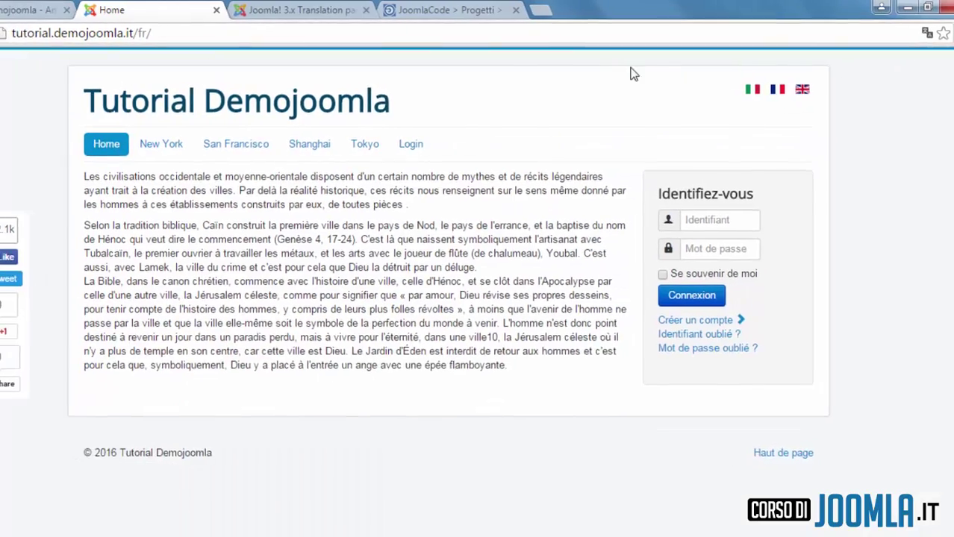
Step: In the administration's plugin list, enable the System - Language Code plugin
{"action": "left_click", "coordinate": [29, 10]}
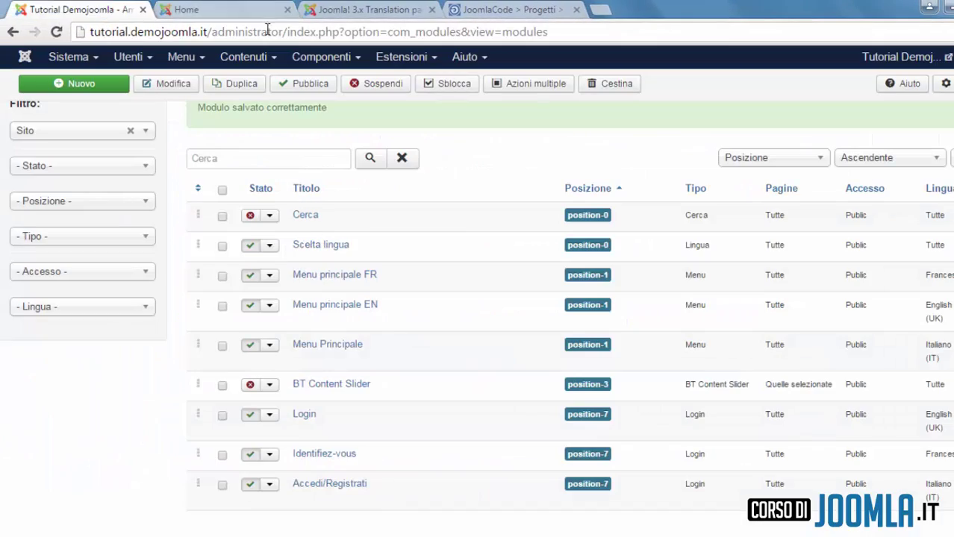
{"action": "left_click", "coordinate": [402, 57]}
{"action": "left_click", "coordinate": [411, 134]}
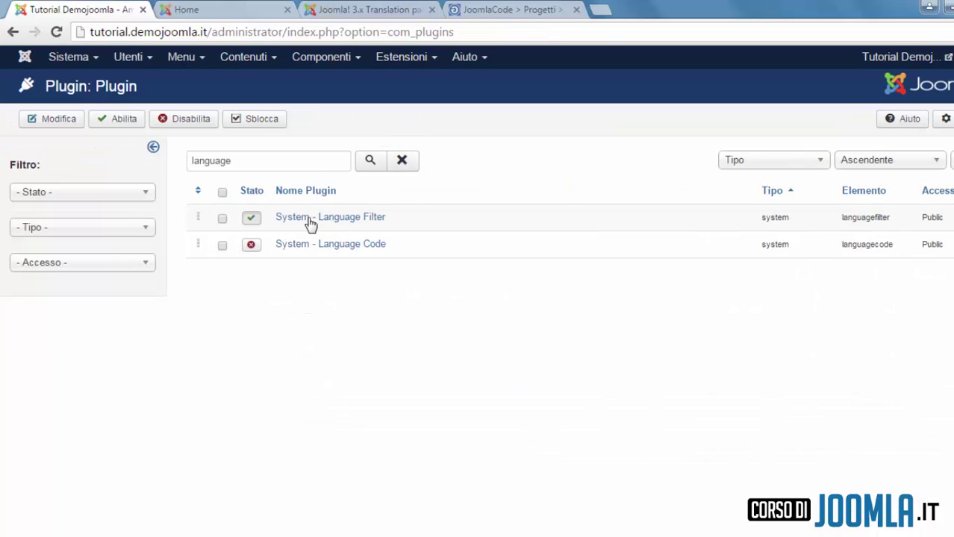
{"action": "left_click", "coordinate": [253, 249]}
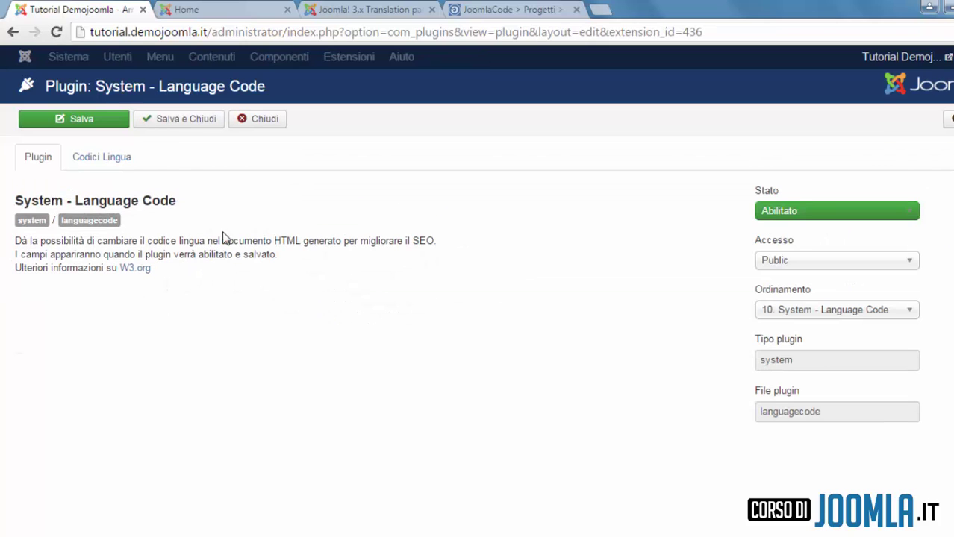
Step: Set the fr-FR language code to fr-CA in the System - Language Code plugin, and save and close it
{"action": "left_click", "coordinate": [120, 159]}
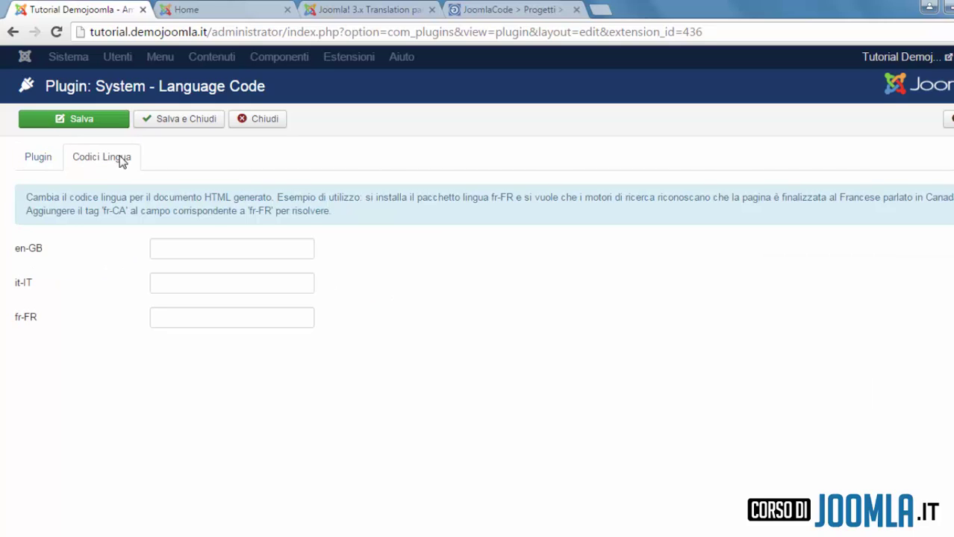
{"action": "left_click", "coordinate": [208, 315]}
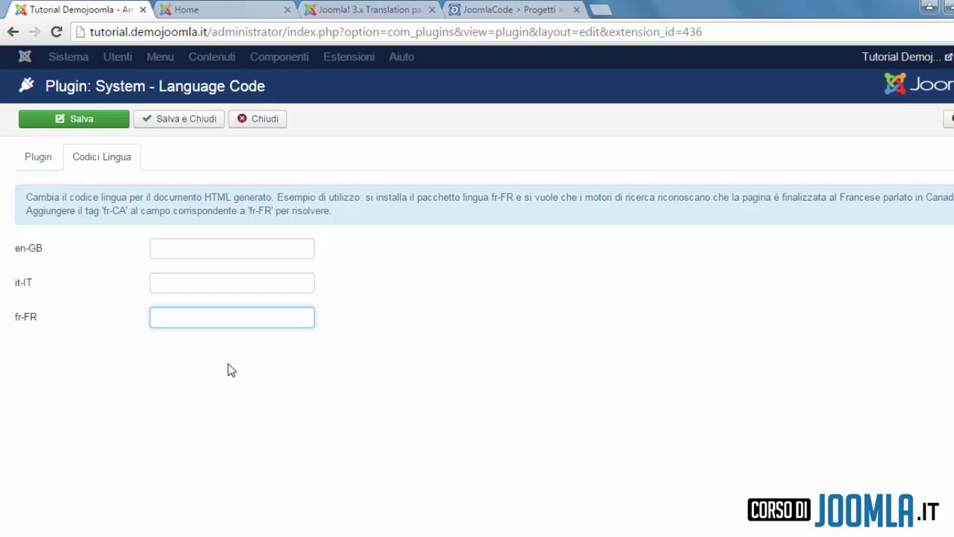
{"action": "type", "text": "fr-CA"}
{"action": "left_click", "coordinate": [186, 125]}
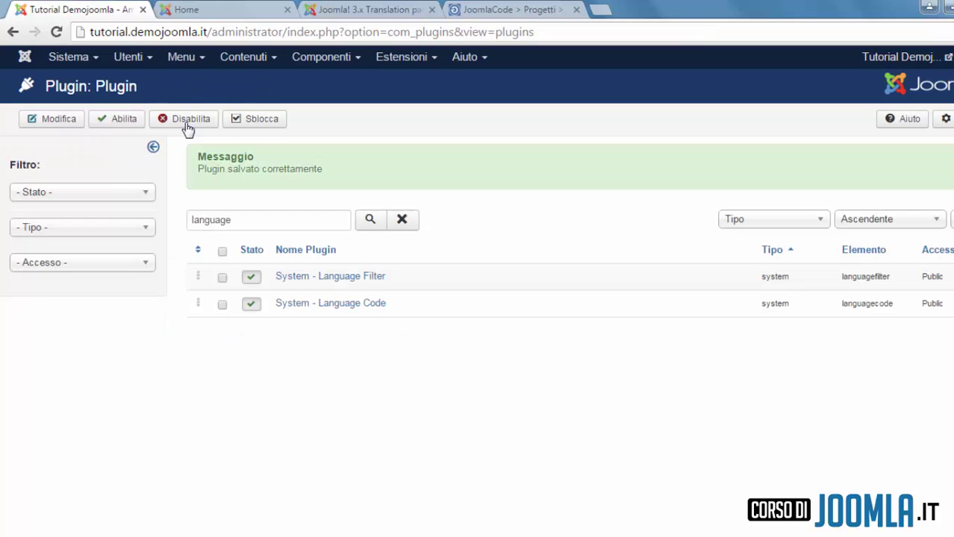
Step: Reload the French public home page and open the developer tools to check its HTML language attributes
{"action": "left_click", "coordinate": [204, 9]}
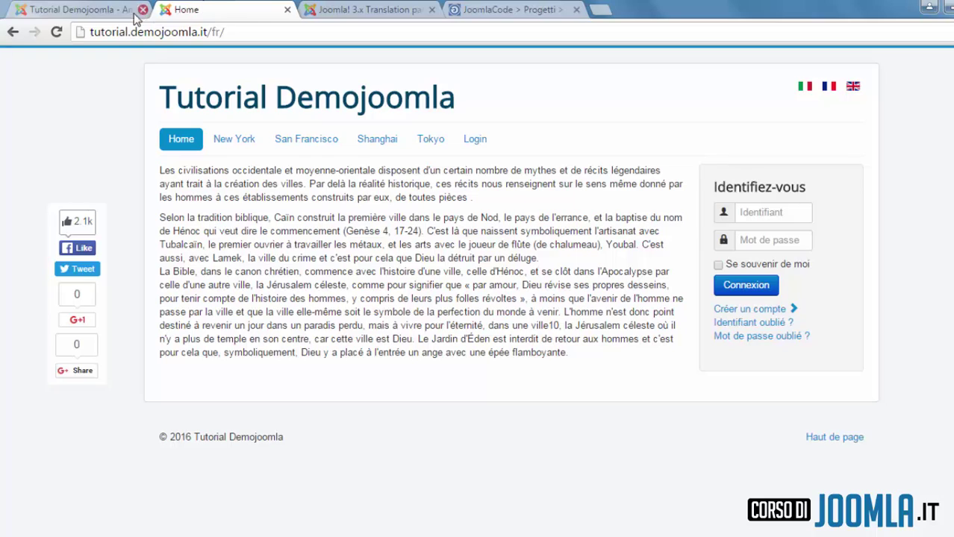
{"action": "left_click", "coordinate": [56, 31]}
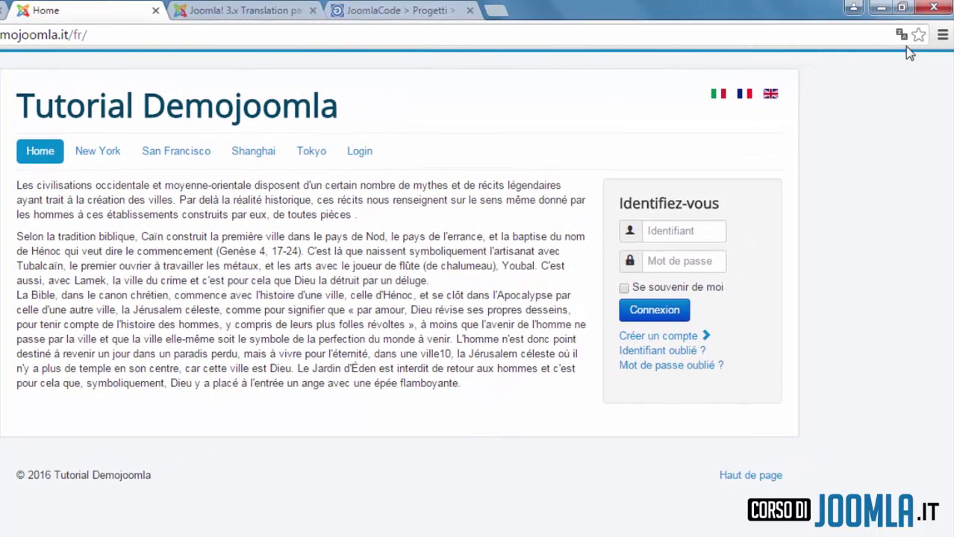
{"action": "left_click", "coordinate": [943, 35]}
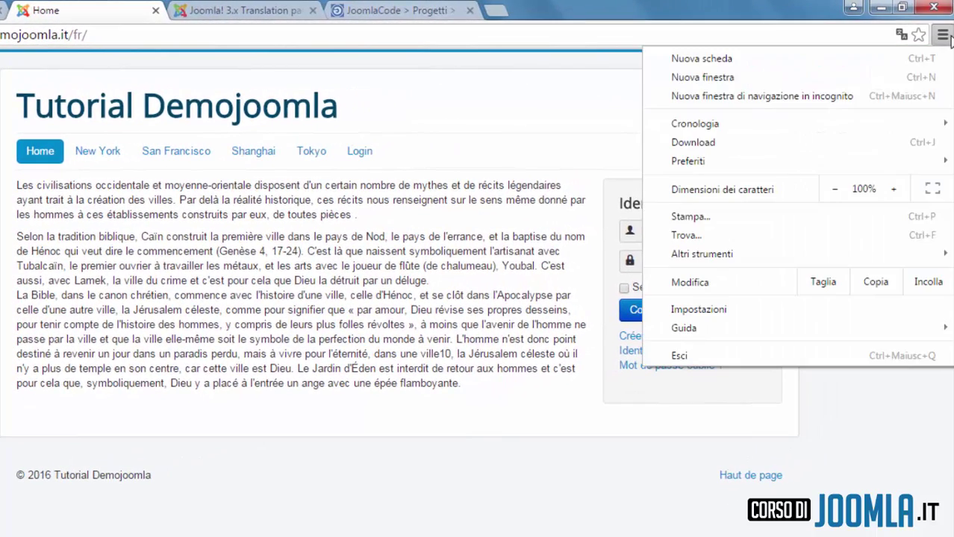
{"action": "mouse_move", "coordinate": [739, 263]}
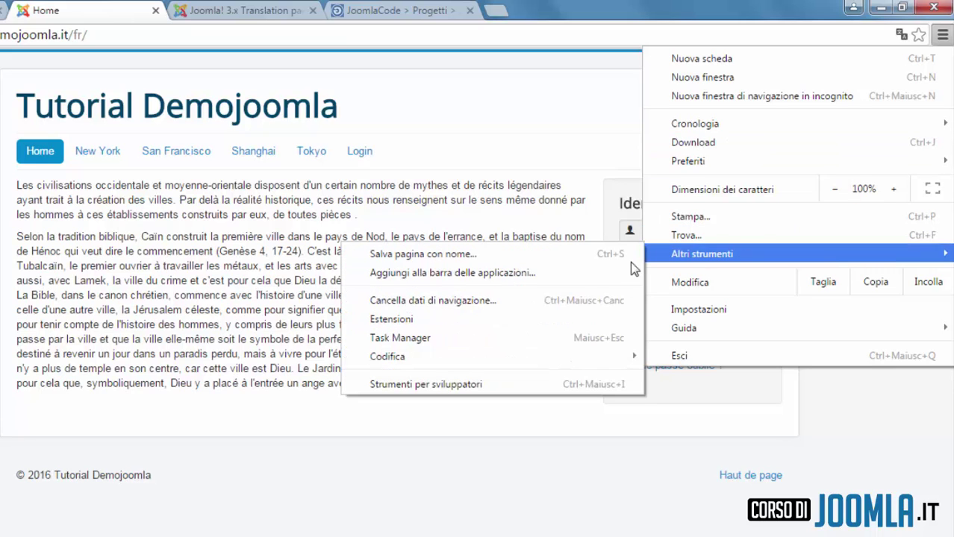
{"action": "left_click", "coordinate": [439, 391]}
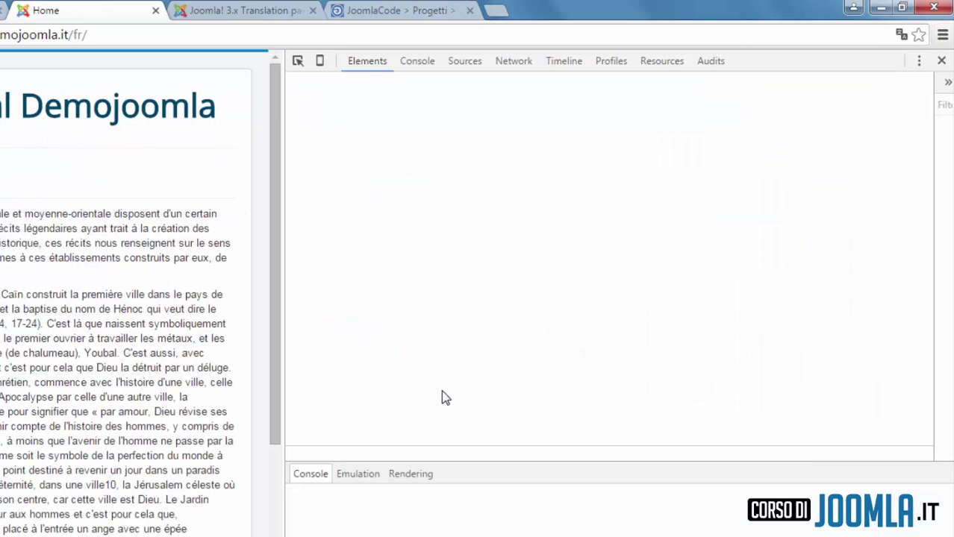